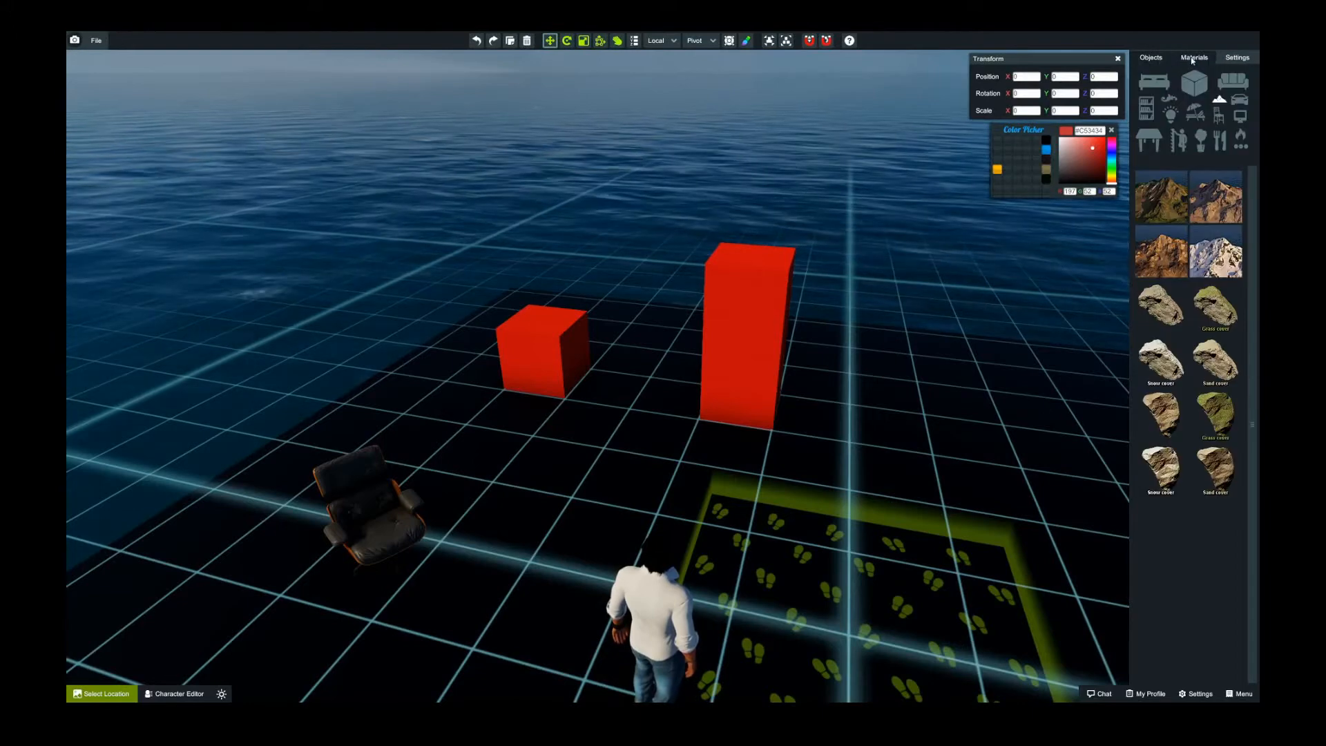
Step: Browse the object library's categories, including beds, lights, basic shapes, tables and plants
{"action": "left_click", "coordinate": [1194, 59]}
{"action": "left_click", "coordinate": [1216, 61]}
{"action": "left_click", "coordinate": [1159, 61]}
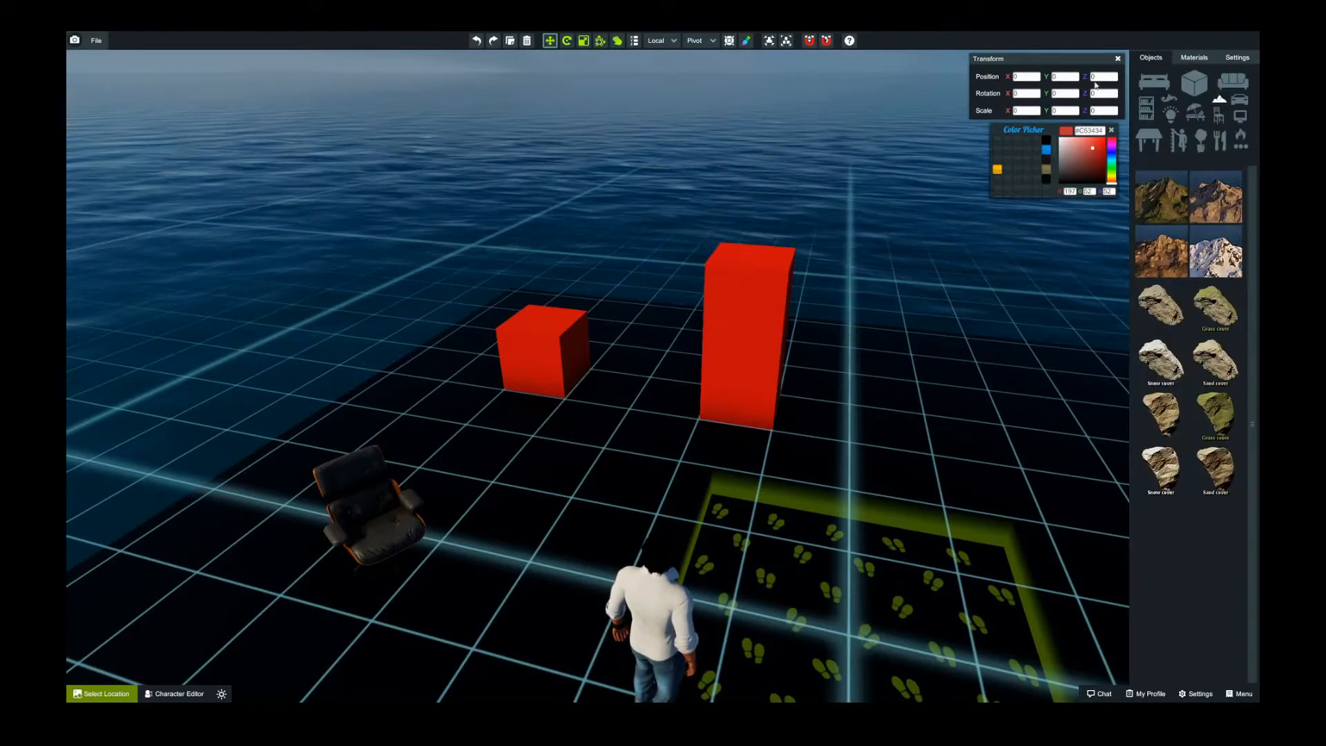
{"action": "right_click_drag", "start_coordinate": [803, 244], "coordinate": [960, 202]}
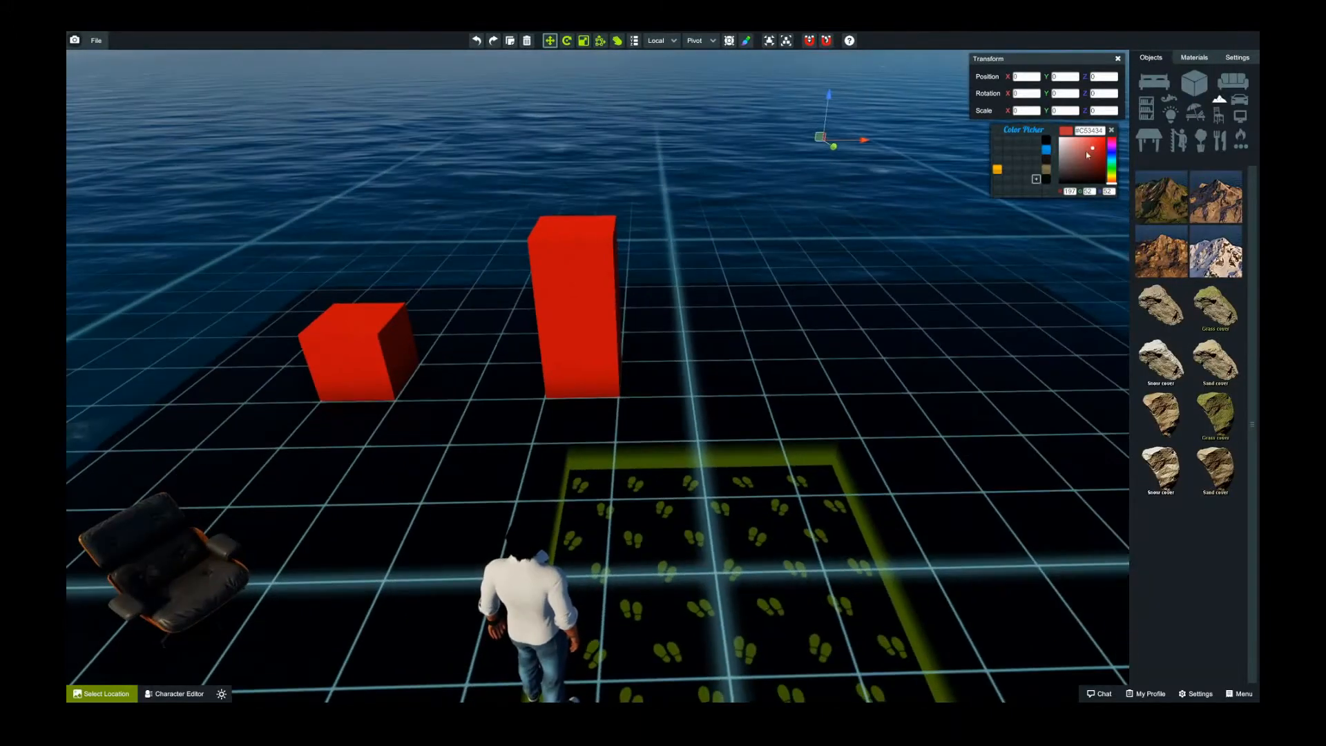
{"action": "left_click", "coordinate": [1154, 81]}
{"action": "left_click", "coordinate": [1146, 108]}
{"action": "left_click", "coordinate": [1171, 113]}
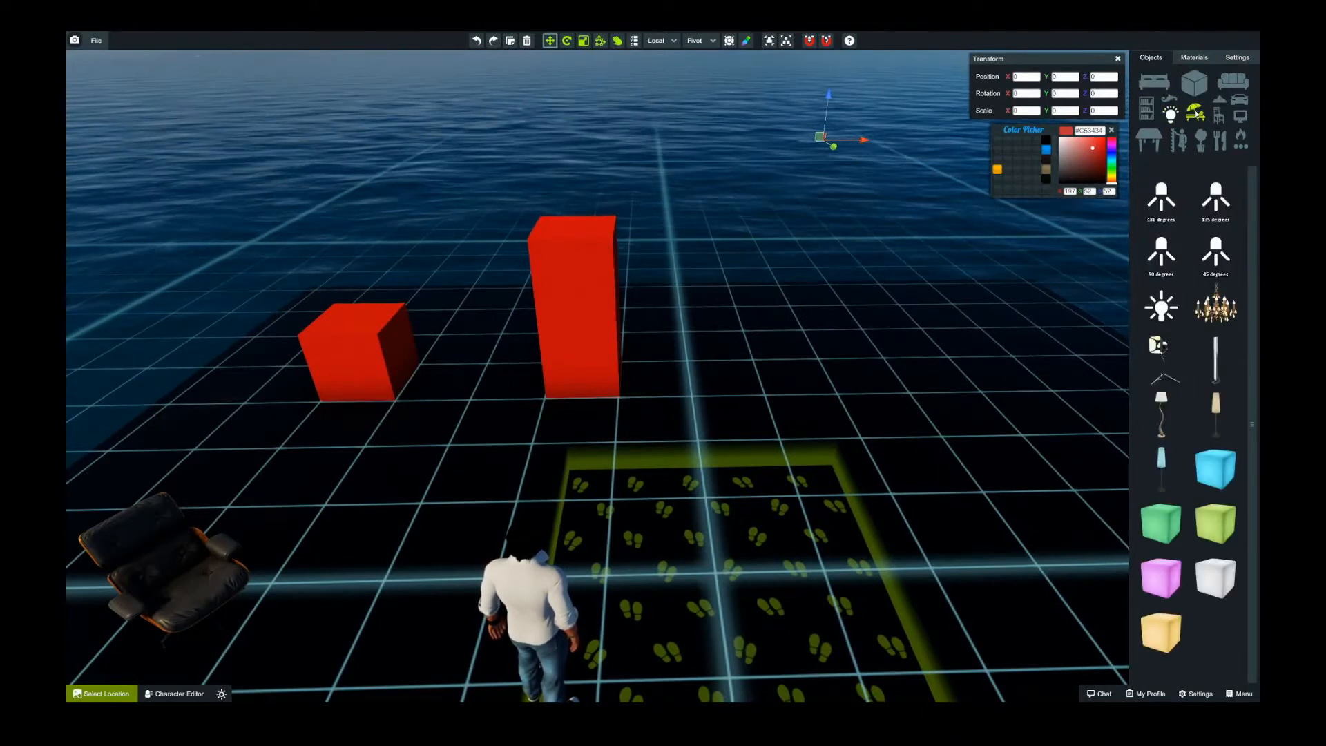
{"action": "left_click", "coordinate": [1195, 110]}
{"action": "left_click", "coordinate": [1194, 82]}
{"action": "left_click", "coordinate": [1233, 81]}
{"action": "left_click", "coordinate": [1153, 83]}
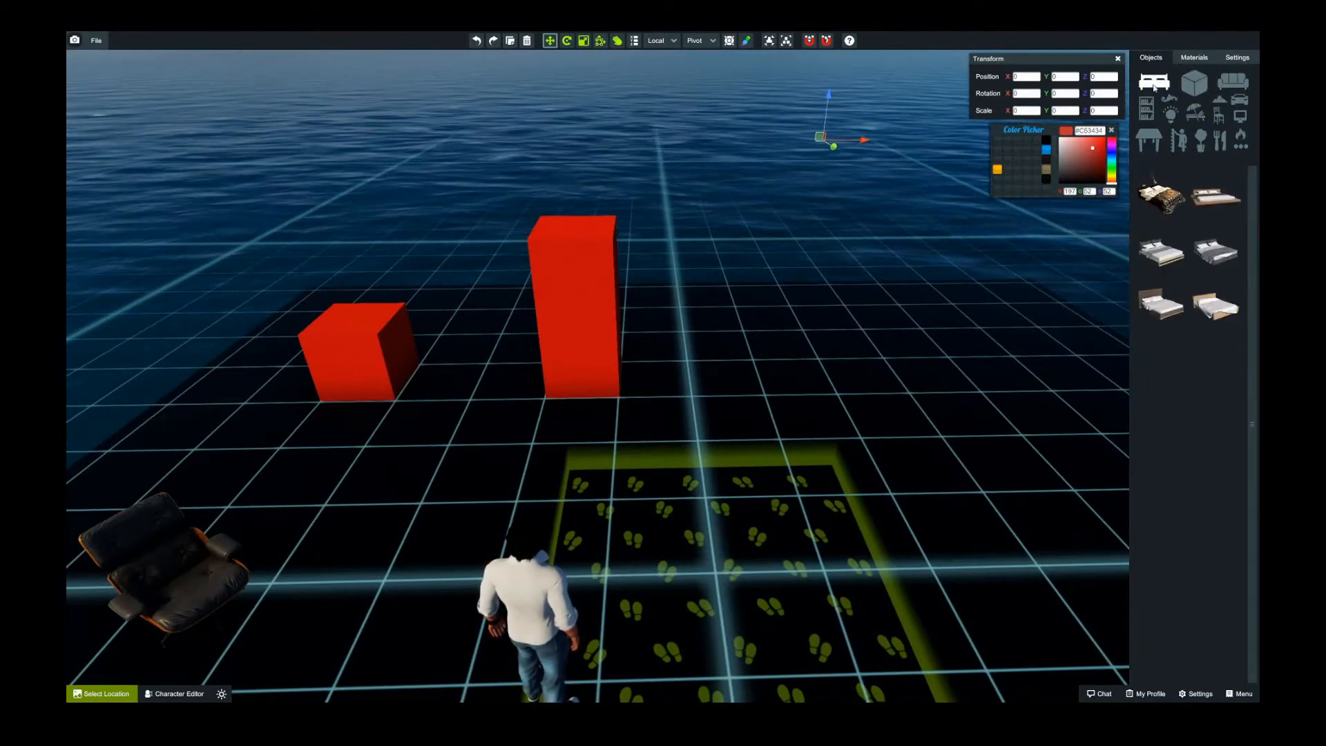
{"action": "left_click", "coordinate": [1171, 113]}
{"action": "left_click", "coordinate": [1201, 85]}
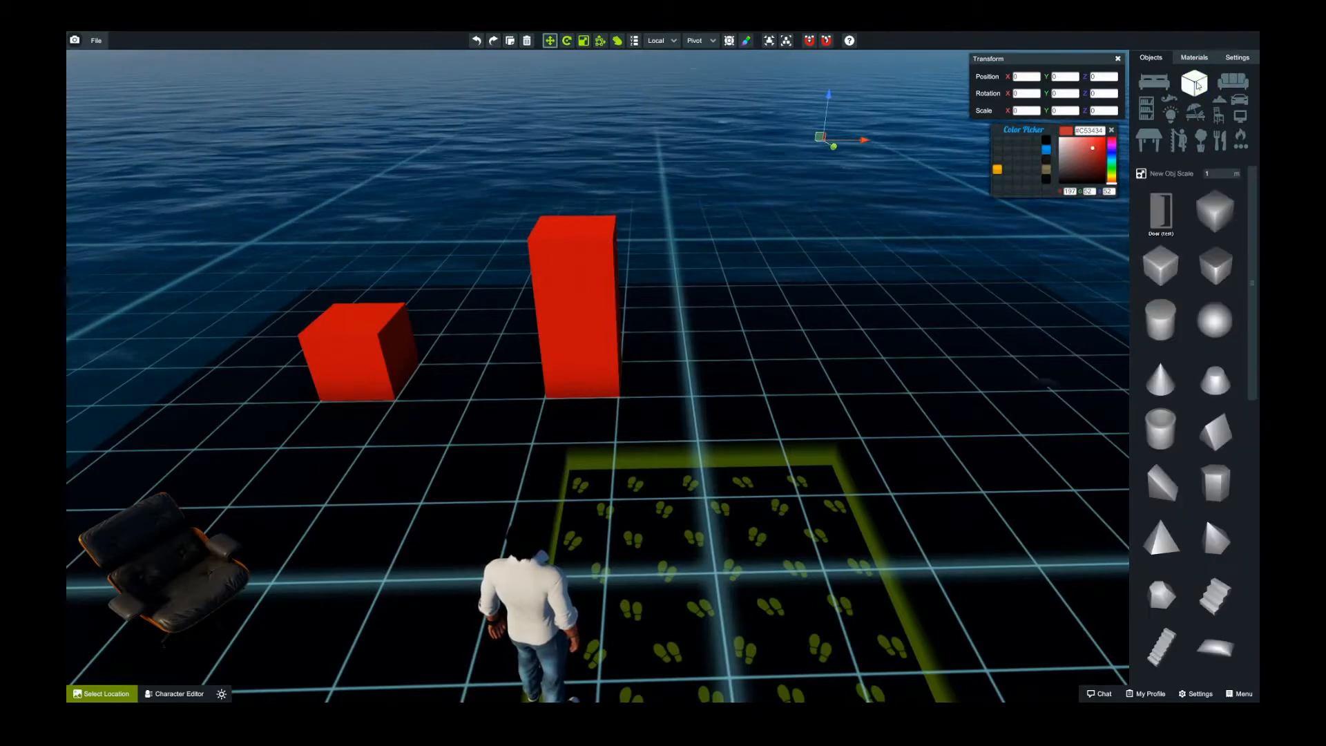
{"action": "scroll", "coordinate": [1215, 345], "scroll_direction": "down", "scroll_amount": 3}
{"action": "scroll", "coordinate": [1218, 347], "scroll_direction": "up", "scroll_amount": 3}
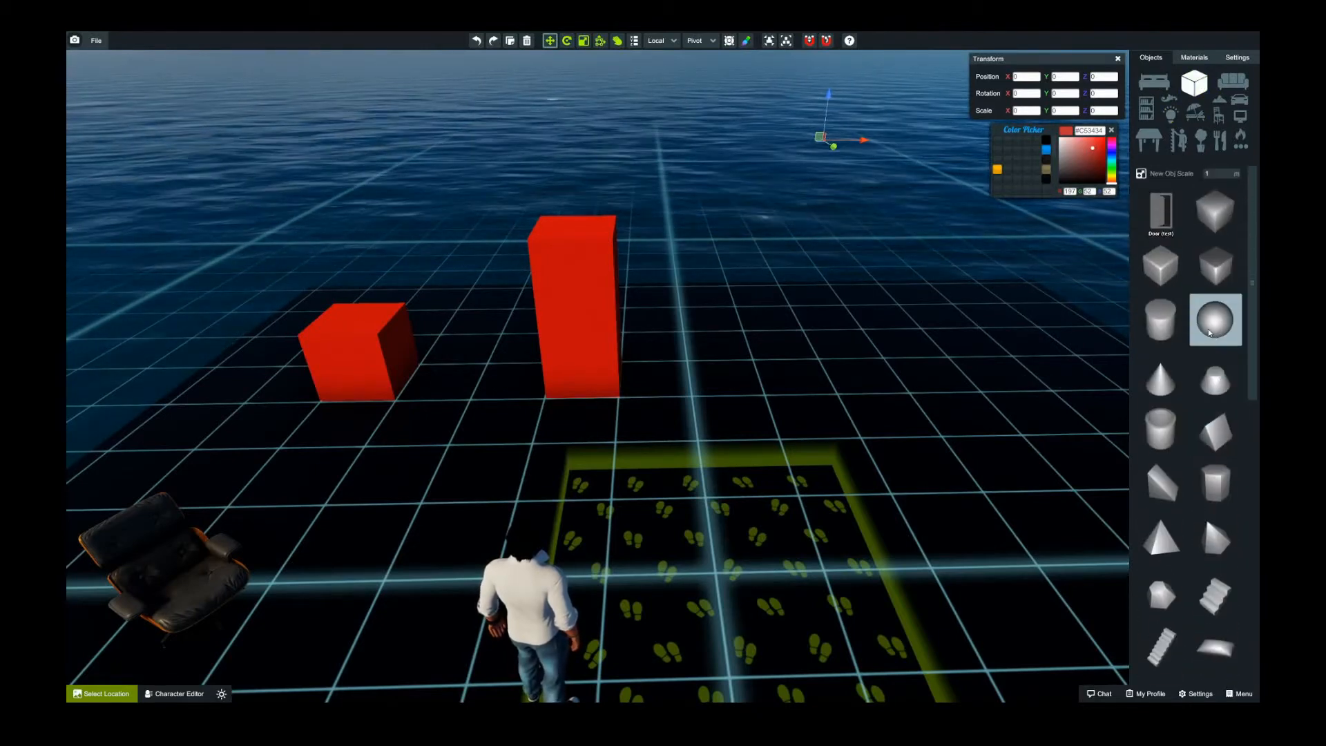
{"action": "left_click", "coordinate": [1153, 140]}
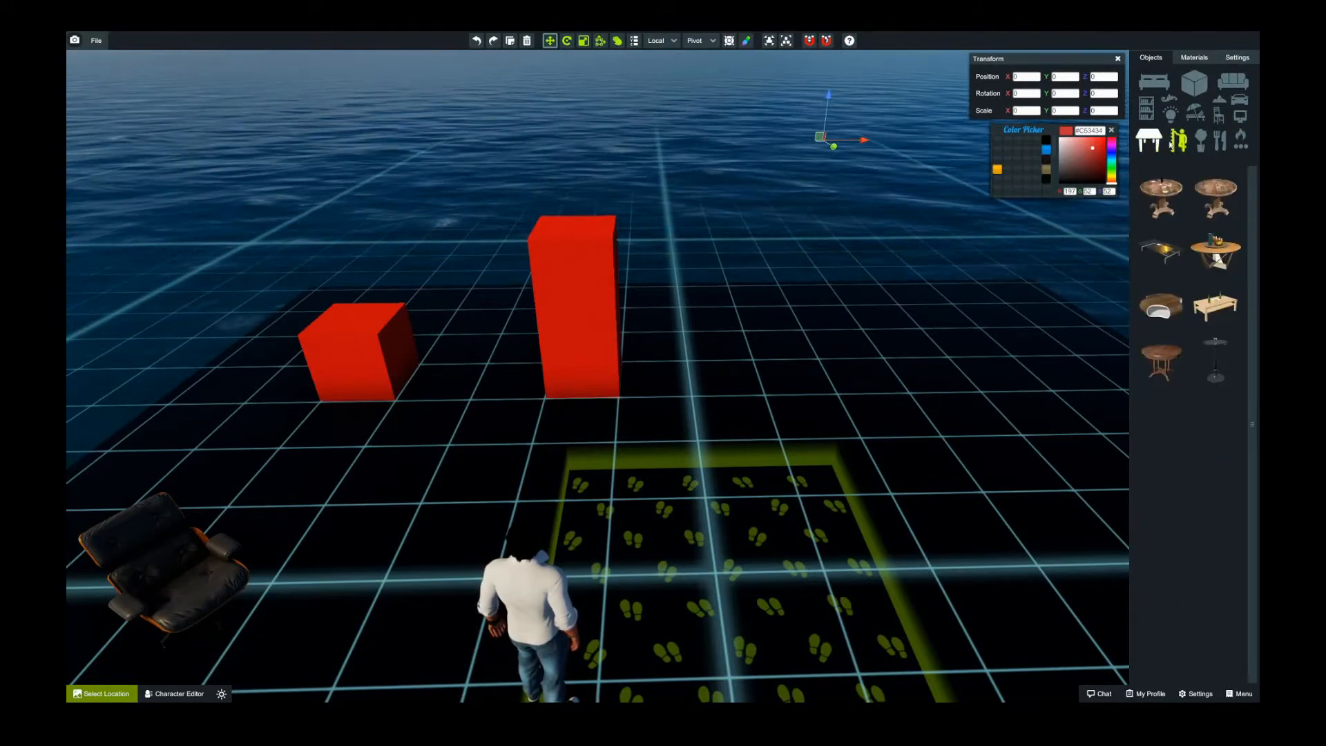
{"action": "left_click", "coordinate": [1200, 140]}
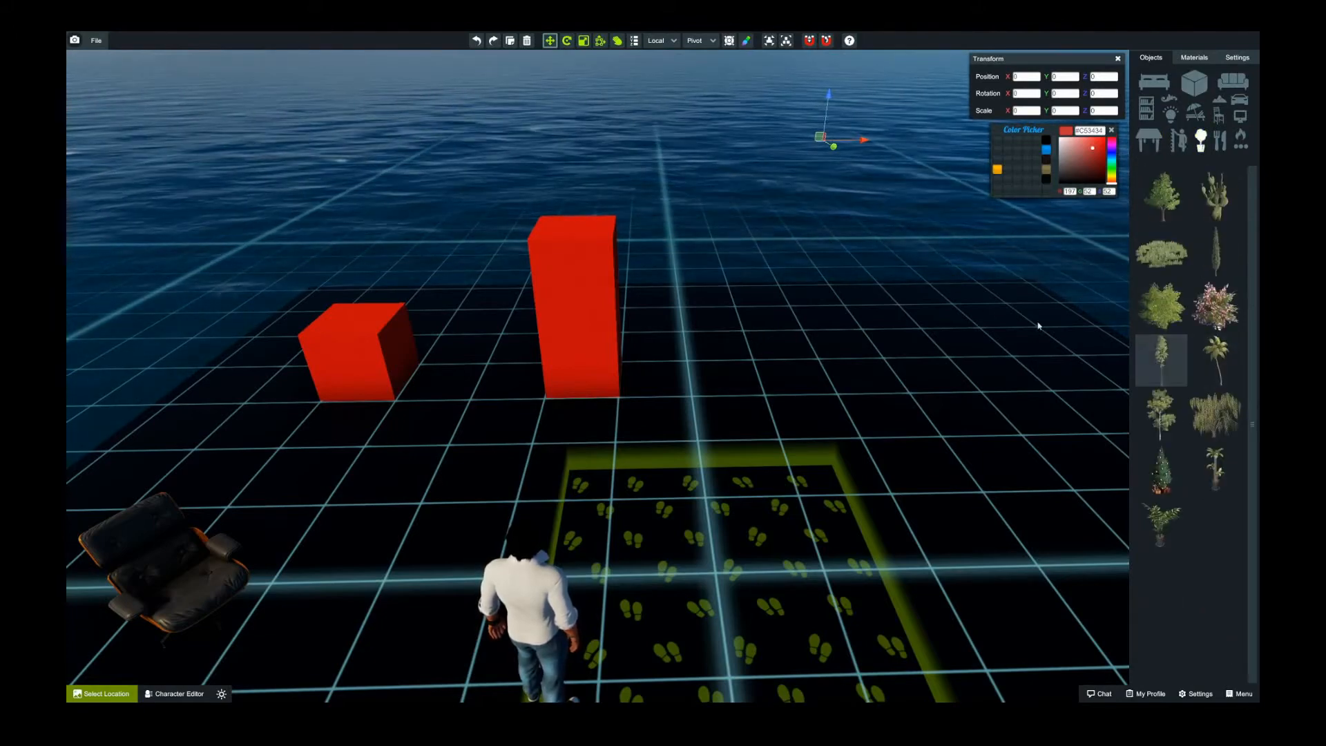
Step: Examine the red blocks, chair and spawn area from several angles and distances
{"action": "right_click_drag", "start_coordinate": [956, 301], "coordinate": [901, 307]}
{"action": "scroll", "coordinate": [932, 294], "scroll_direction": "up", "scroll_amount": 3}
{"action": "scroll", "coordinate": [897, 294], "scroll_direction": "down", "scroll_amount": 5}
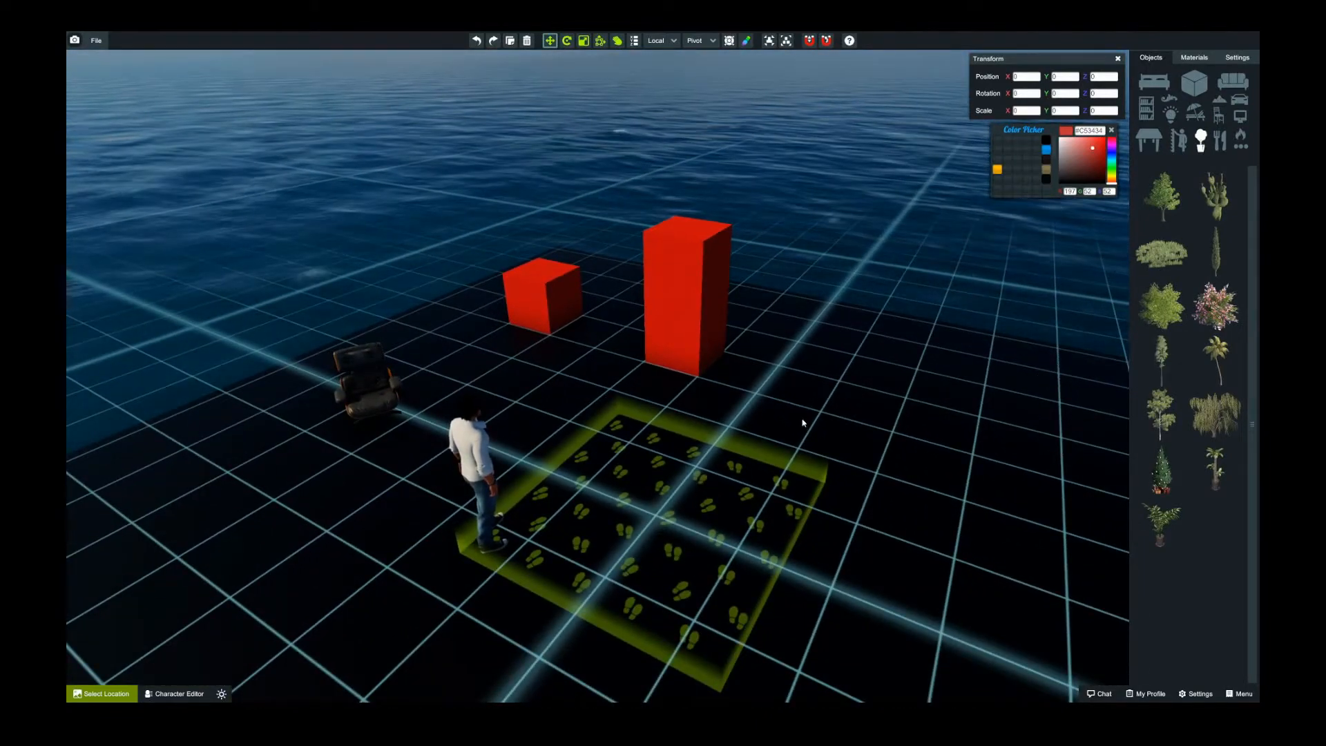
{"action": "scroll", "coordinate": [807, 423], "scroll_direction": "up", "scroll_amount": 4}
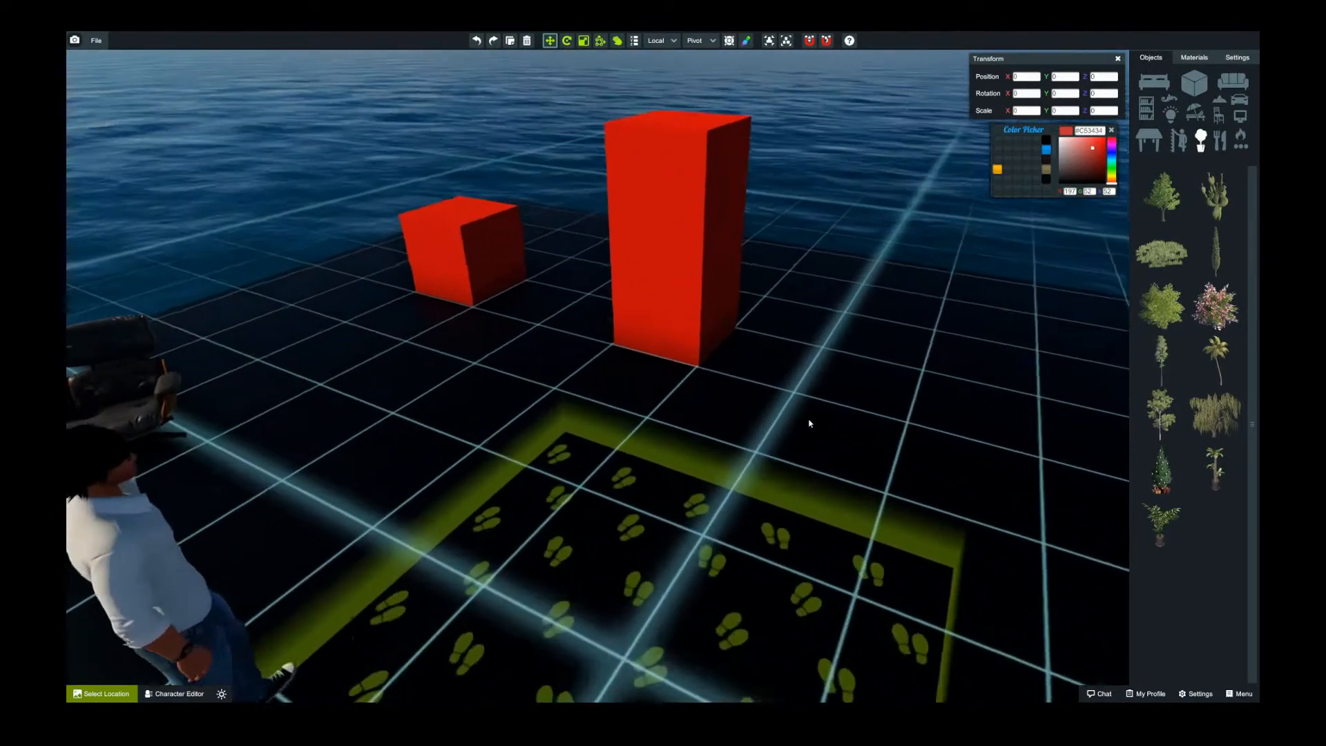
{"action": "scroll", "coordinate": [807, 414], "scroll_direction": "down", "scroll_amount": 4}
{"action": "right_click_drag", "start_coordinate": [807, 423], "coordinate": [799, 425]}
{"action": "scroll", "coordinate": [802, 417], "scroll_direction": "up", "scroll_amount": 3}
{"action": "scroll", "coordinate": [803, 418], "scroll_direction": "down", "scroll_amount": 3}
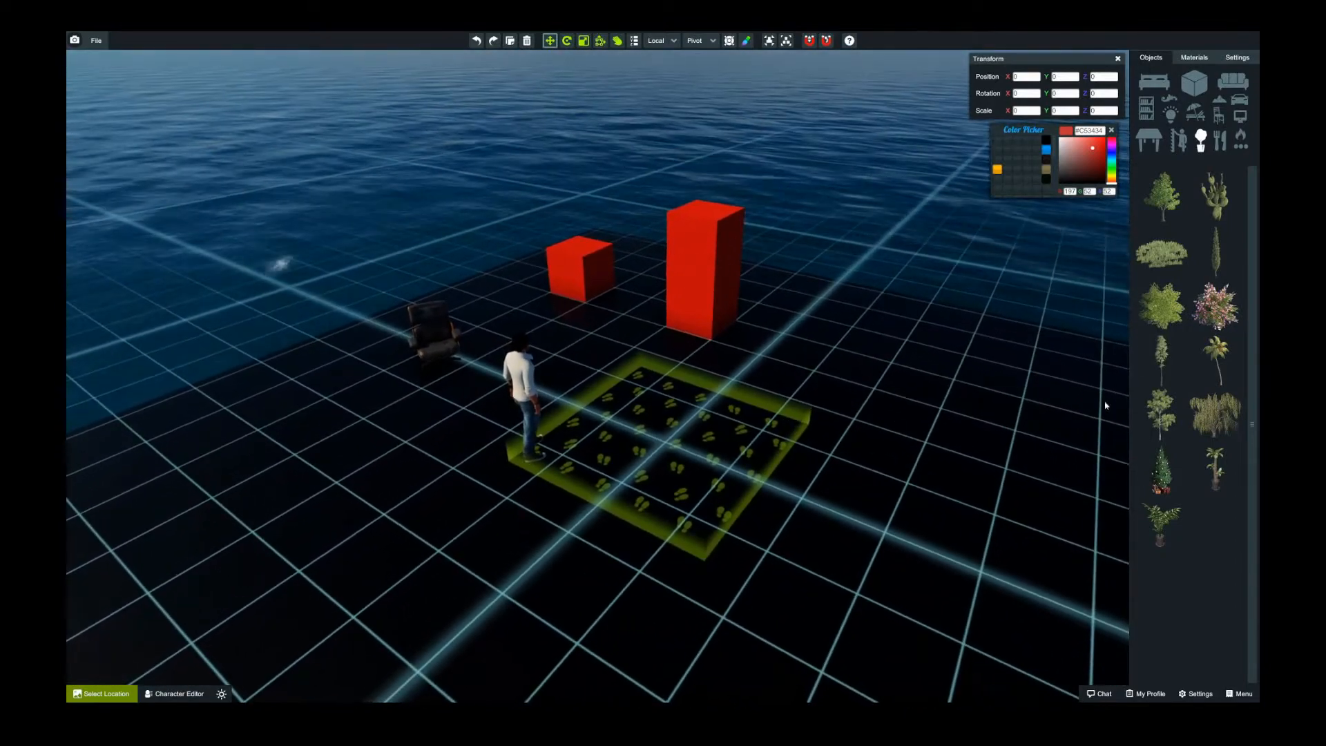
{"action": "right_click_drag", "start_coordinate": [941, 405], "coordinate": [844, 402]}
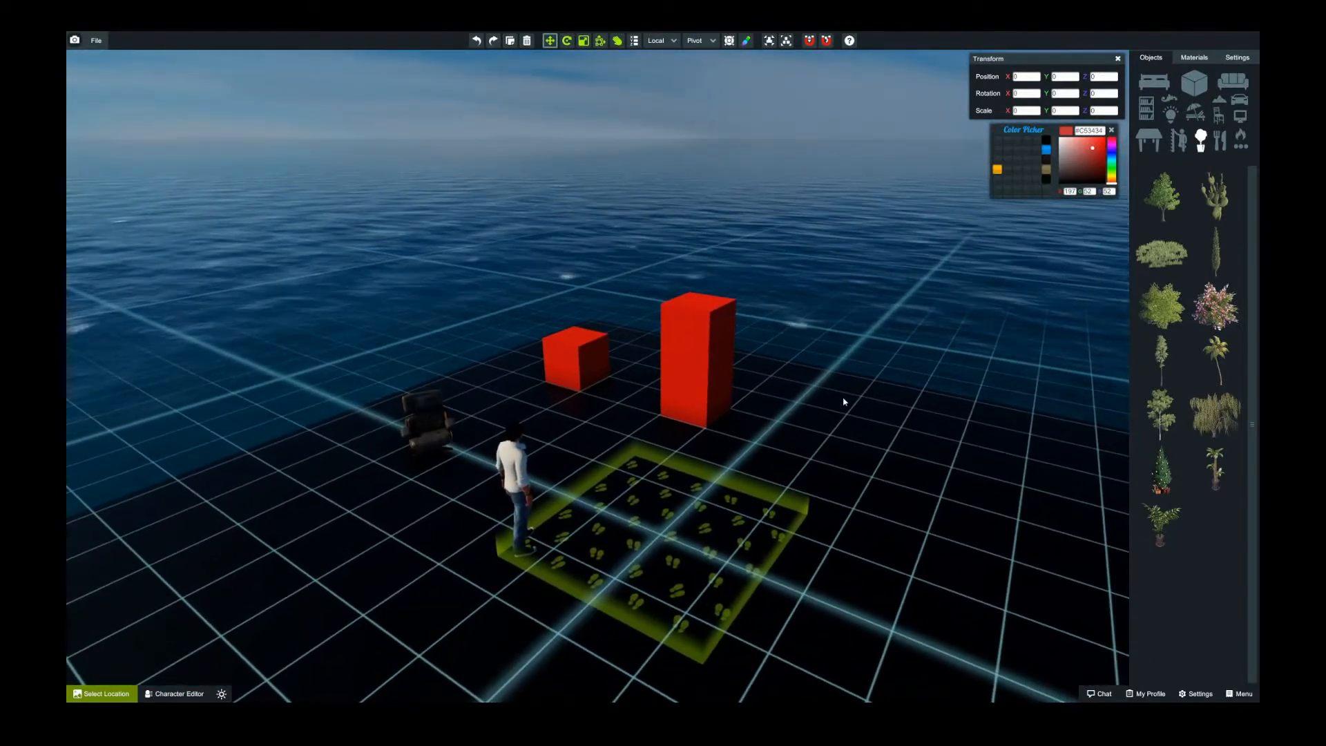
Step: Add a tall bare-trunked pine tree and place it near the platform's outer edge, away from the red blocks
{"action": "left_click", "coordinate": [1159, 364]}
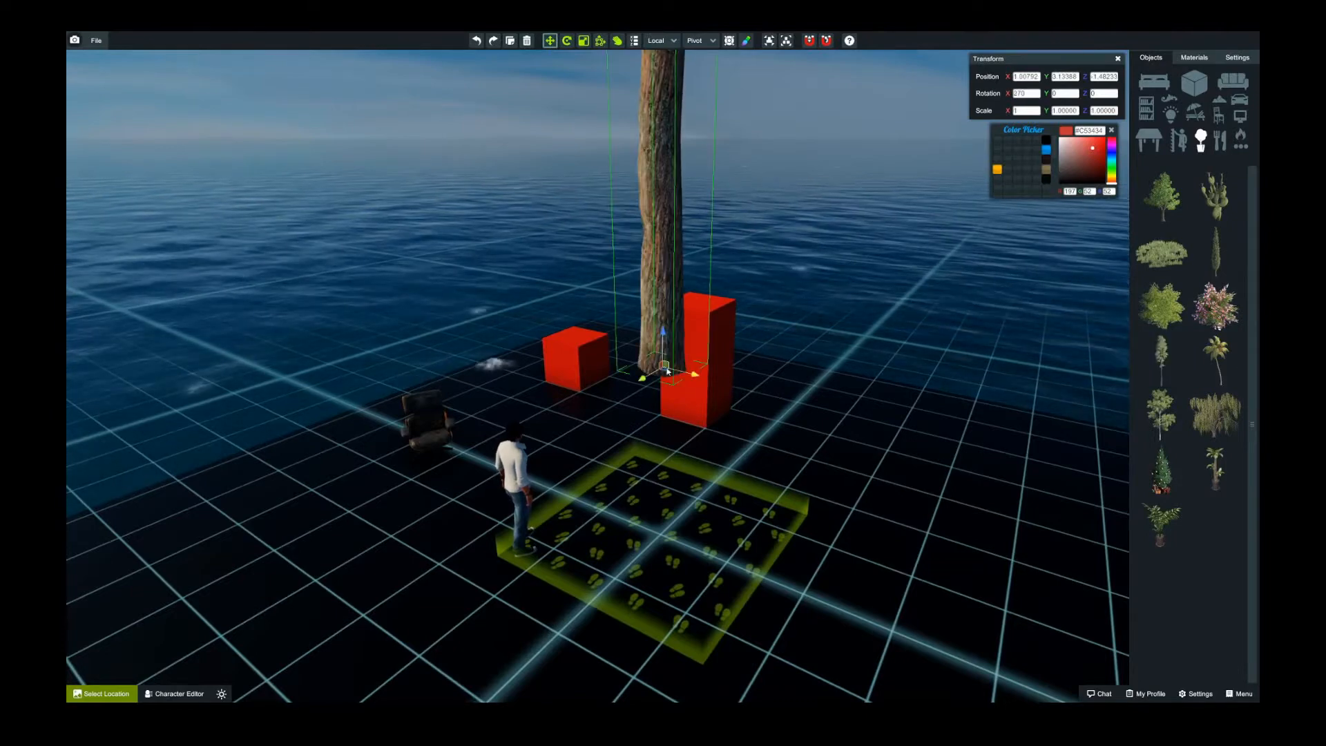
{"action": "left_click_drag", "start_coordinate": [663, 371], "coordinate": [843, 474]}
{"action": "mouse_move", "coordinate": [859, 454]}
{"action": "right_mouse_down"}
{"action": "mouse_move", "coordinate": [874, 426]}
{"action": "mouse_move", "coordinate": [848, 470]}
{"action": "right_mouse_up"}
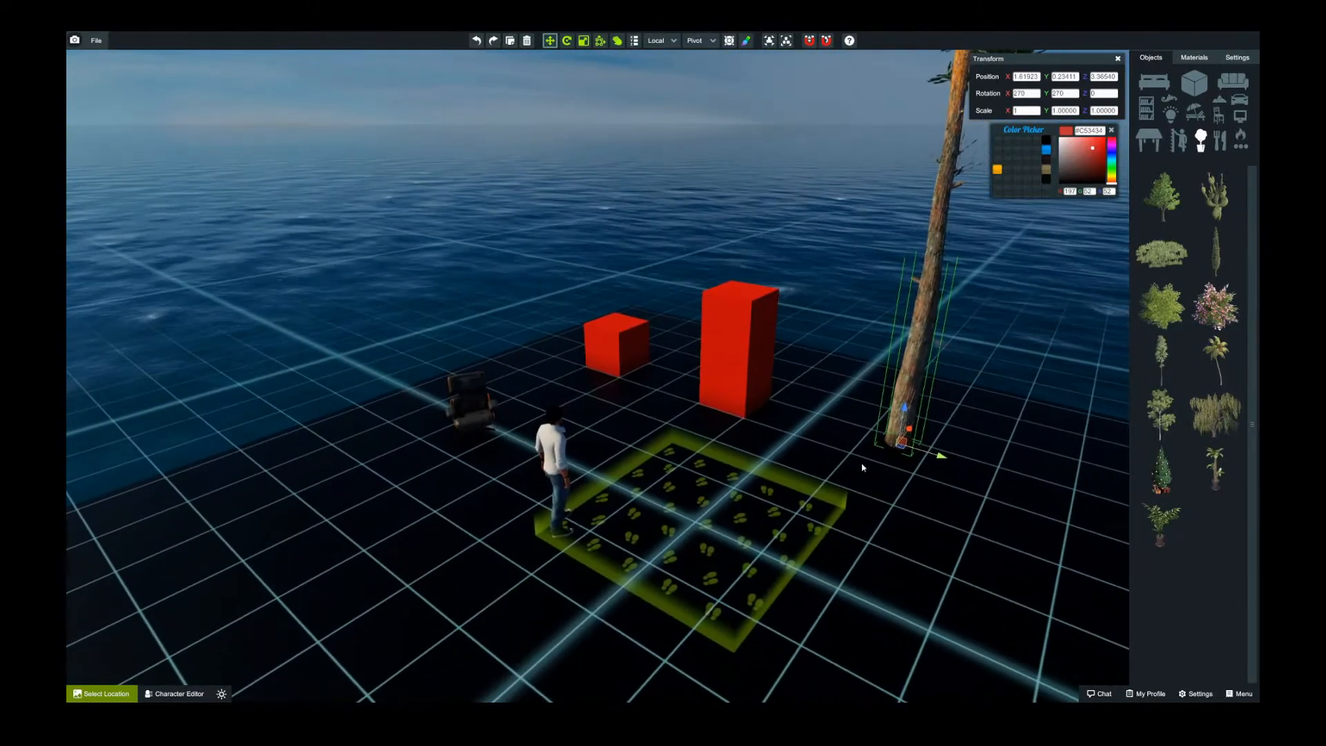
{"action": "left_click_drag", "start_coordinate": [903, 449], "coordinate": [1043, 449]}
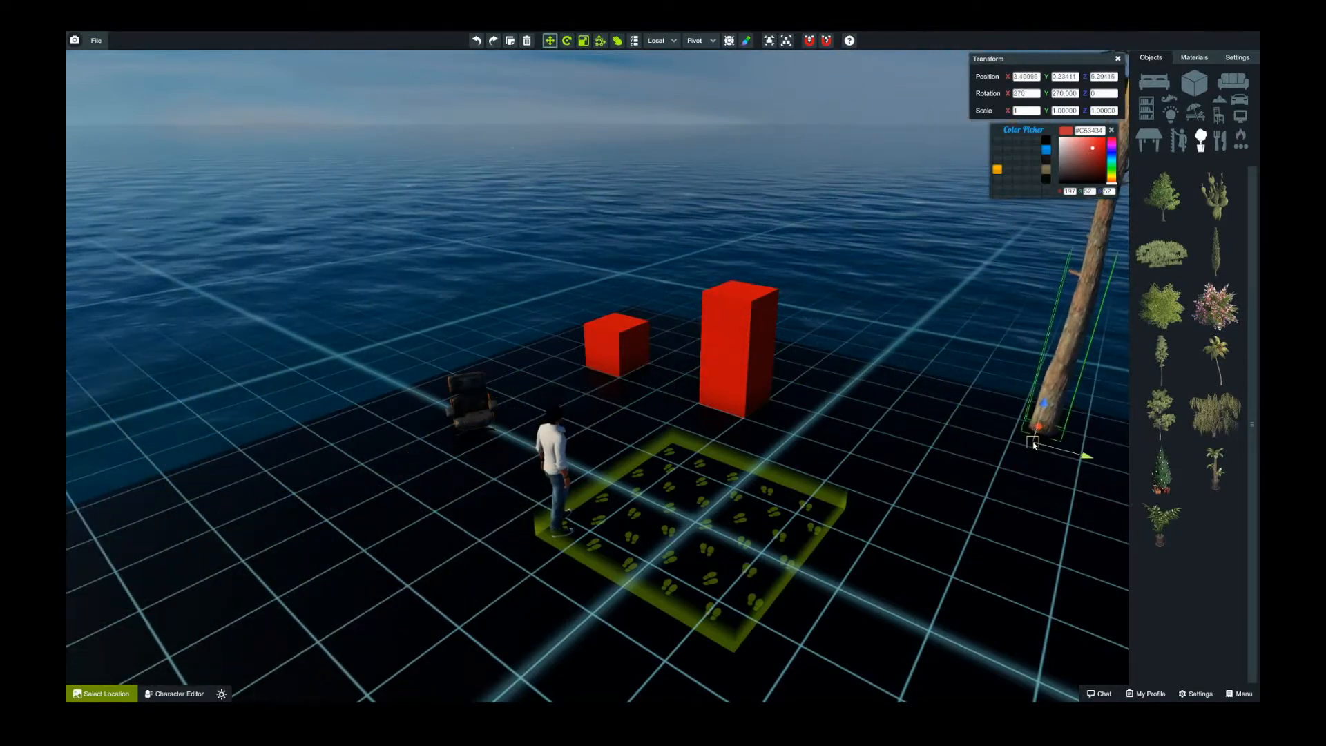
Step: Add the dark red sports car and place it on the platform near the chair, turned to a Y rotation of 90
{"action": "mouse_move", "coordinate": [994, 445]}
{"action": "right_mouse_down"}
{"action": "mouse_move", "coordinate": [1024, 388]}
{"action": "mouse_move", "coordinate": [971, 435]}
{"action": "right_mouse_up"}
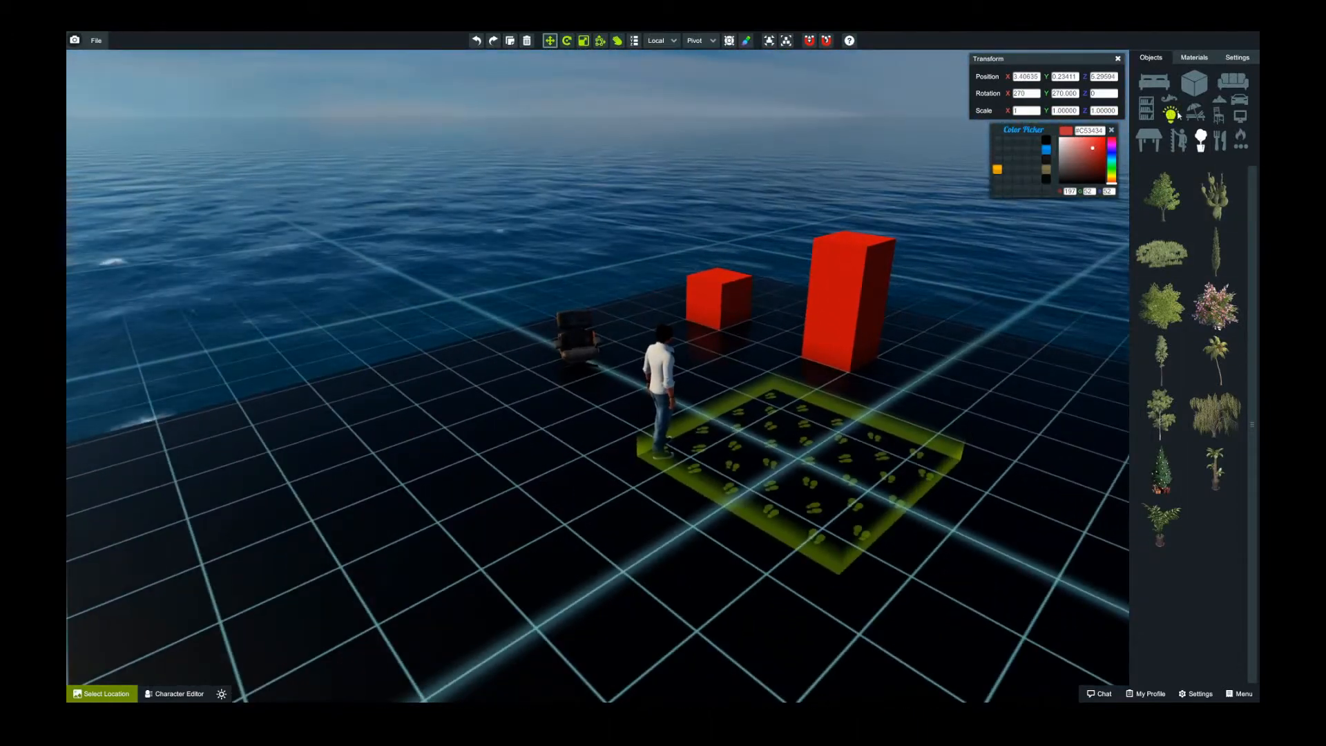
{"action": "left_click", "coordinate": [1240, 101]}
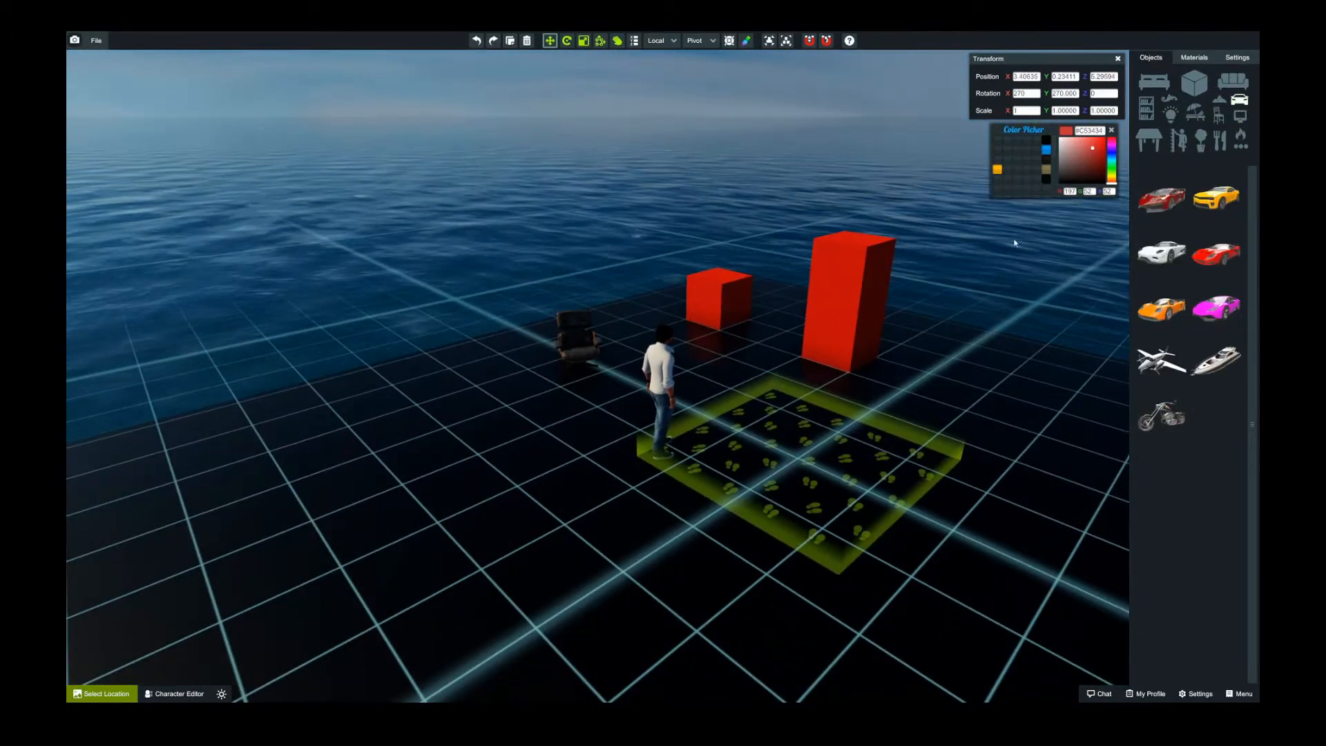
{"action": "left_click_drag", "start_coordinate": [1161, 198], "coordinate": [746, 296]}
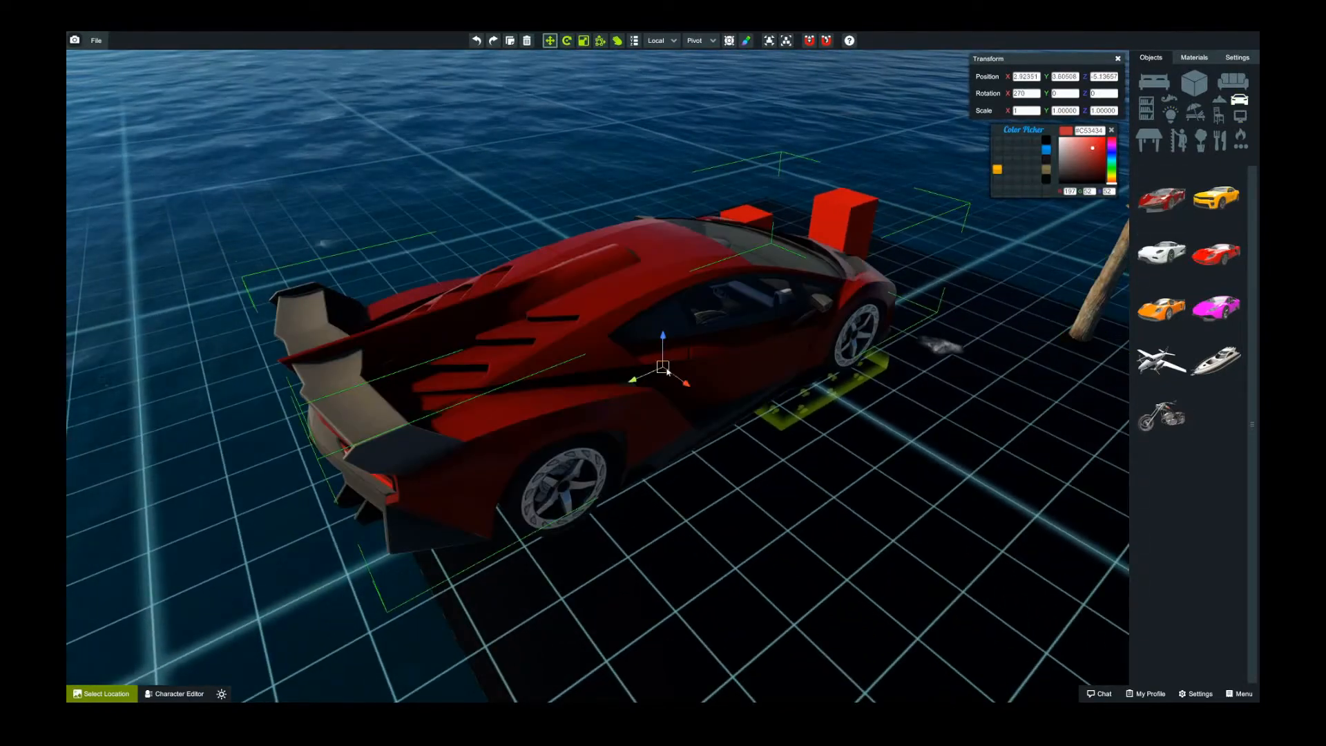
{"action": "left_click_drag", "start_coordinate": [663, 368], "coordinate": [501, 341]}
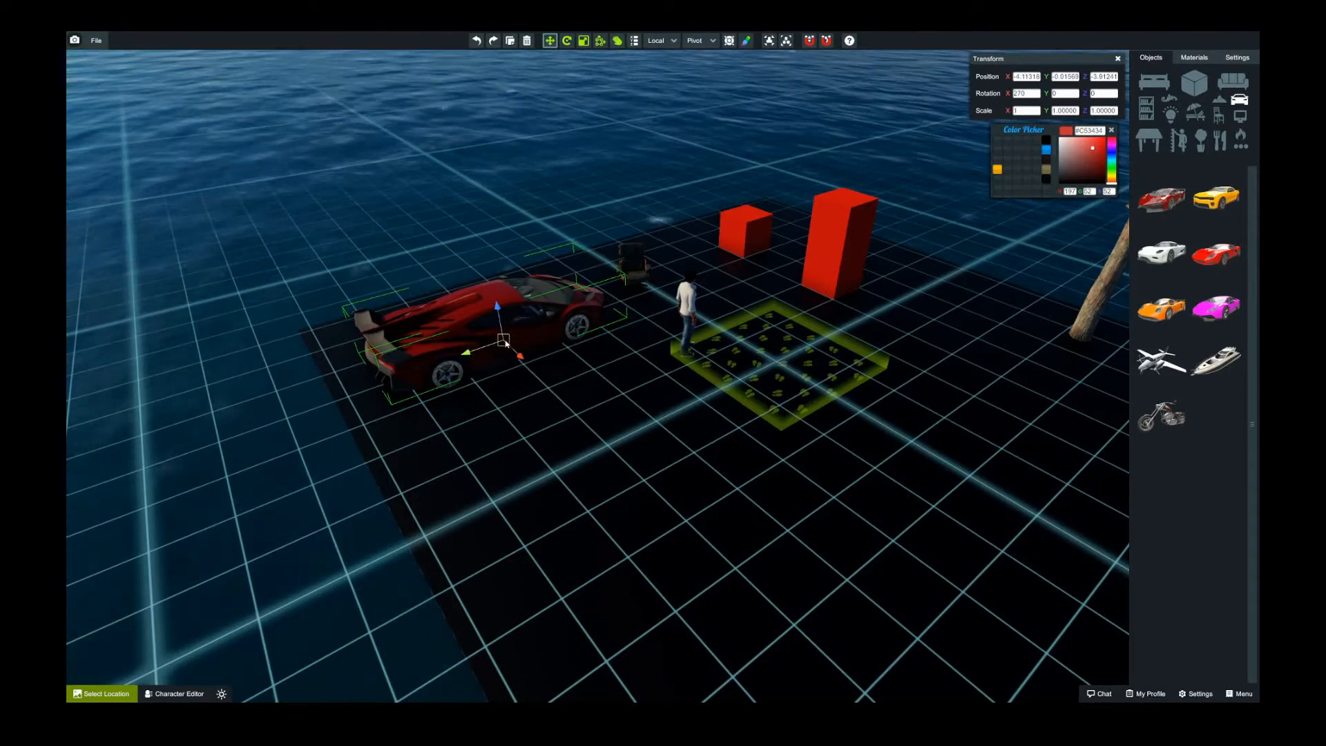
{"action": "left_click_drag", "start_coordinate": [506, 343], "coordinate": [565, 339]}
Step: Color the sports car black (#000000)
{"action": "right_click_drag", "start_coordinate": [568, 339], "coordinate": [649, 354]}
{"action": "scroll", "coordinate": [570, 337], "scroll_direction": "up", "scroll_amount": 5}
{"action": "scroll", "coordinate": [647, 353], "scroll_direction": "down", "scroll_amount": 4}
{"action": "mouse_move", "coordinate": [1092, 169]}
{"action": "left_mouse_down"}
{"action": "mouse_move", "coordinate": [1089, 155]}
{"action": "mouse_move", "coordinate": [1118, 247]}
{"action": "left_mouse_up"}
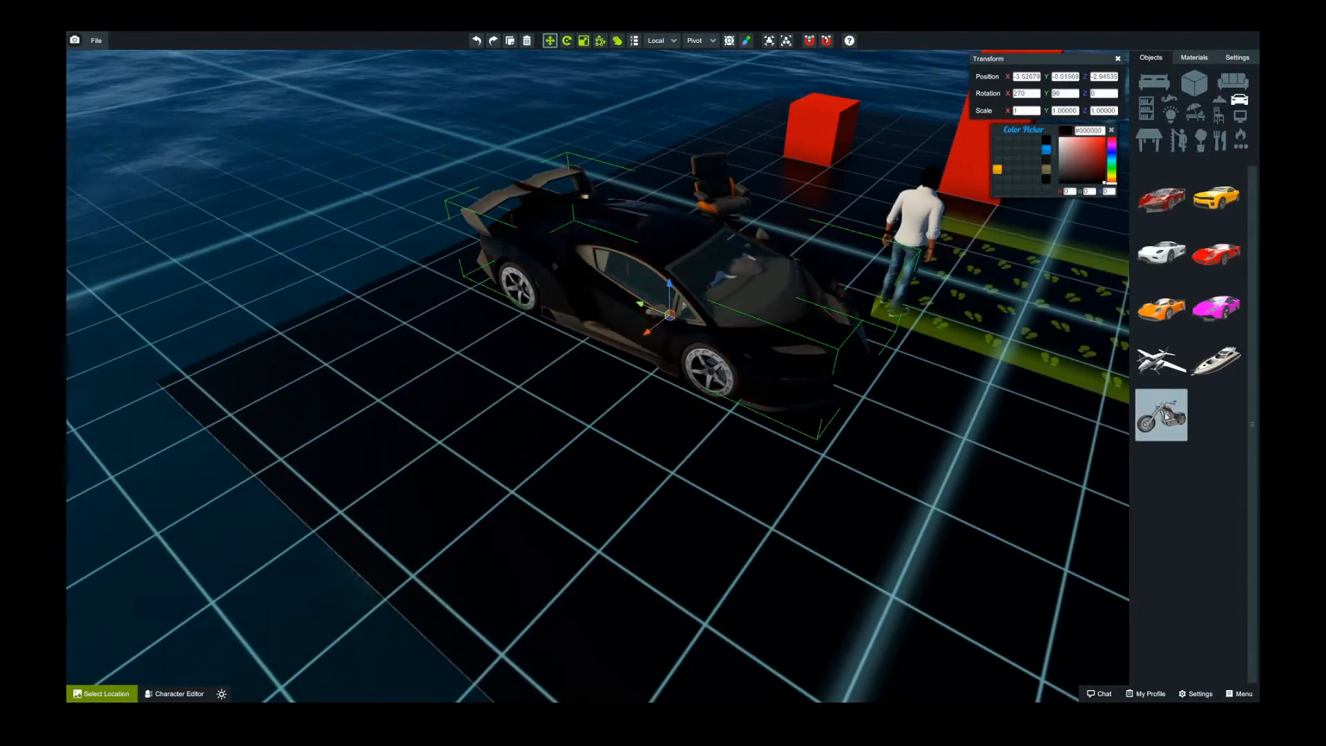
Step: Place a motorcycle on the platform beside the black car and color it dark red (#743131)
{"action": "left_click_drag", "start_coordinate": [1161, 414], "coordinate": [378, 375]}
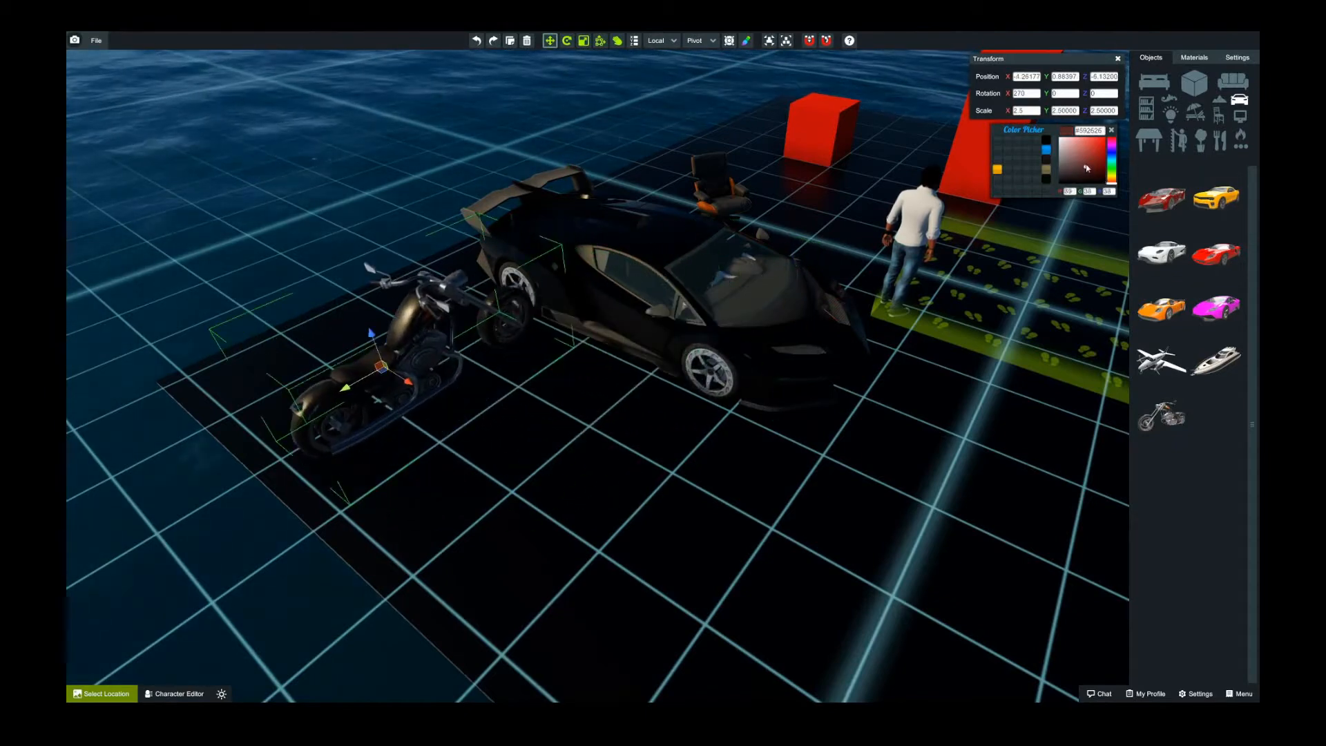
{"action": "left_click_drag", "start_coordinate": [1086, 168], "coordinate": [1085, 162]}
Step: Add the yacht, place it in the water alongside the platform, and color its hull band red (#E80000)
{"action": "key", "text": "s"}
{"action": "right_click_drag", "start_coordinate": [967, 310], "coordinate": [932, 276]}
{"action": "left_click", "coordinate": [1213, 365]}
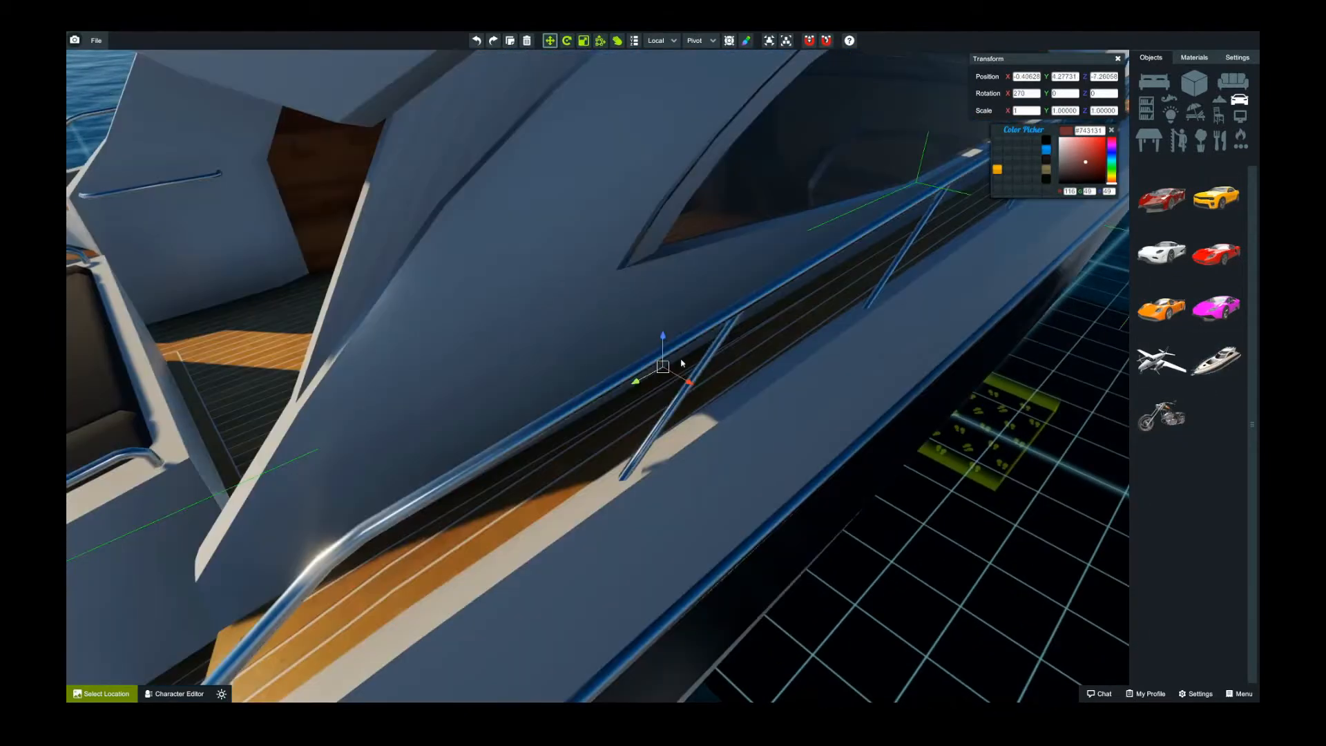
{"action": "left_click_drag", "start_coordinate": [665, 369], "coordinate": [494, 231]}
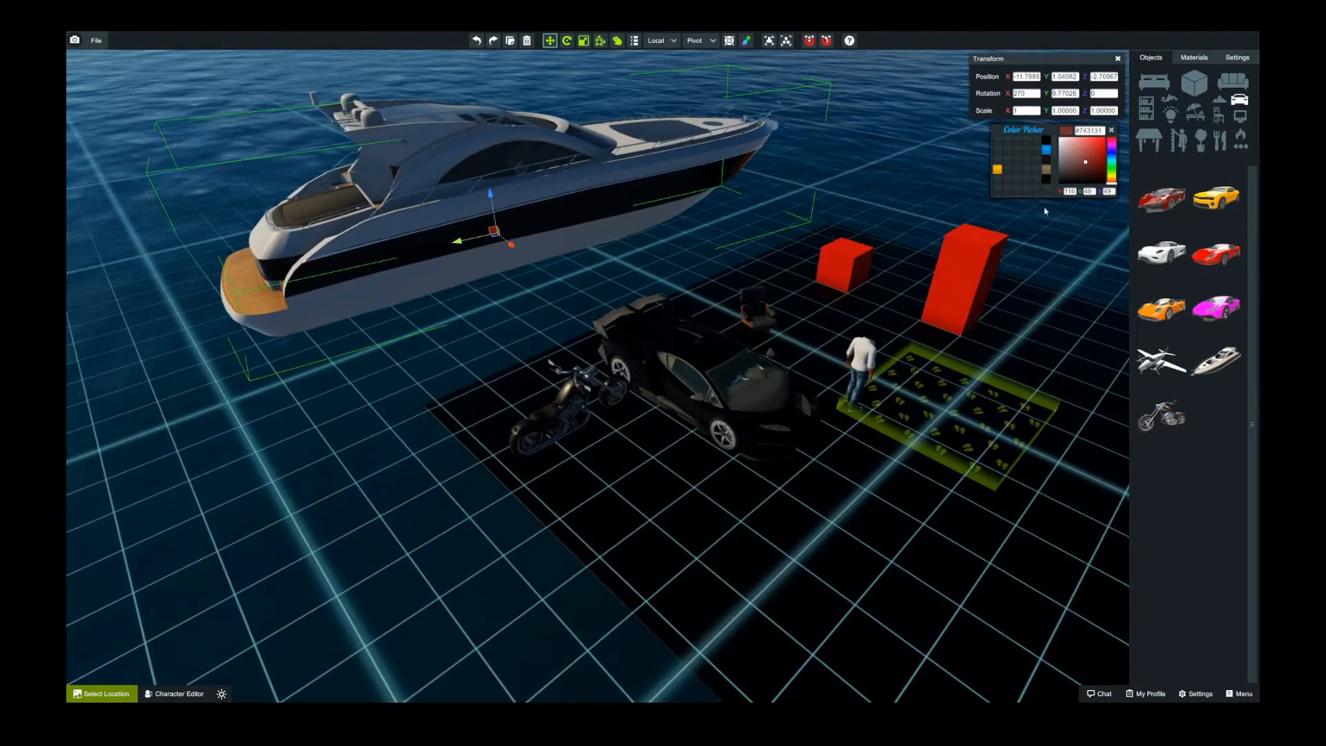
{"action": "left_click_drag", "start_coordinate": [1084, 185], "coordinate": [1106, 152]}
Step: Look through the Patterns and Solid Colors material groups
{"action": "right_click_drag", "start_coordinate": [905, 331], "coordinate": [933, 318]}
{"action": "key", "text": "w"}
{"action": "key", "text": "s"}
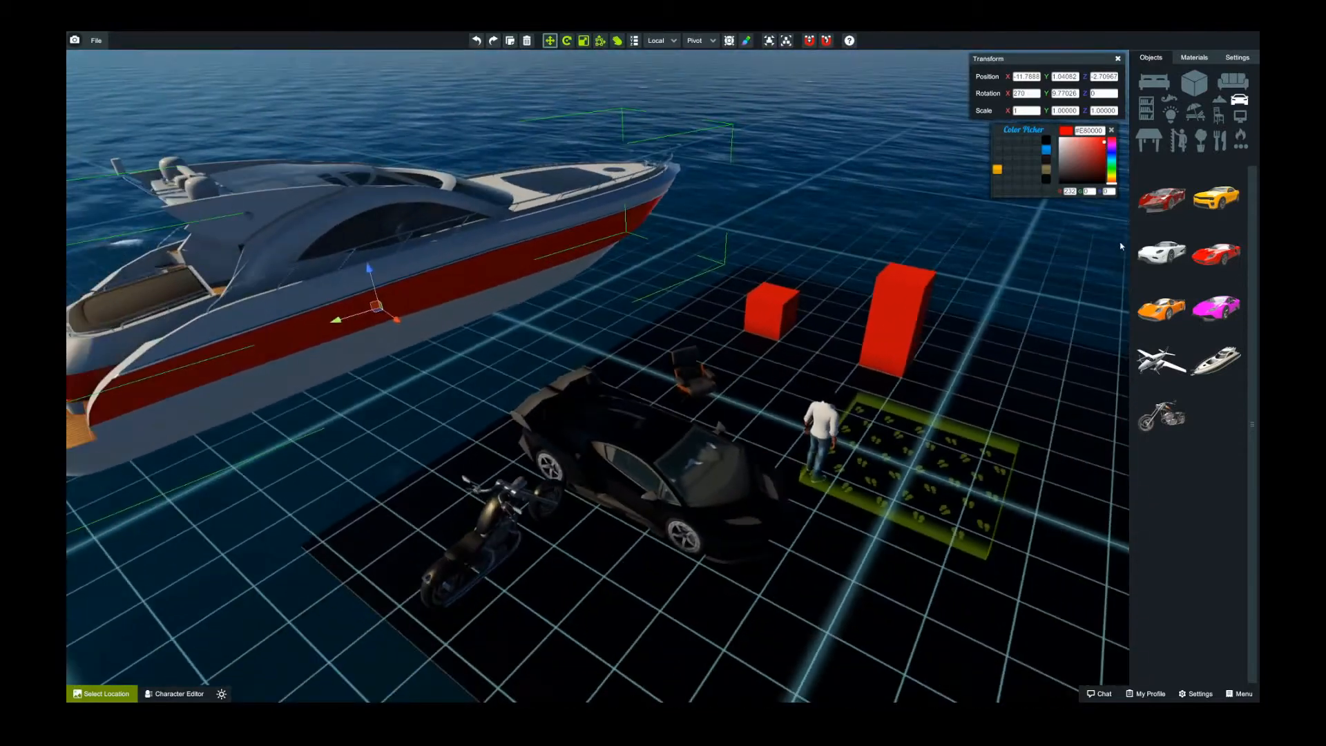
{"action": "left_click", "coordinate": [1182, 61]}
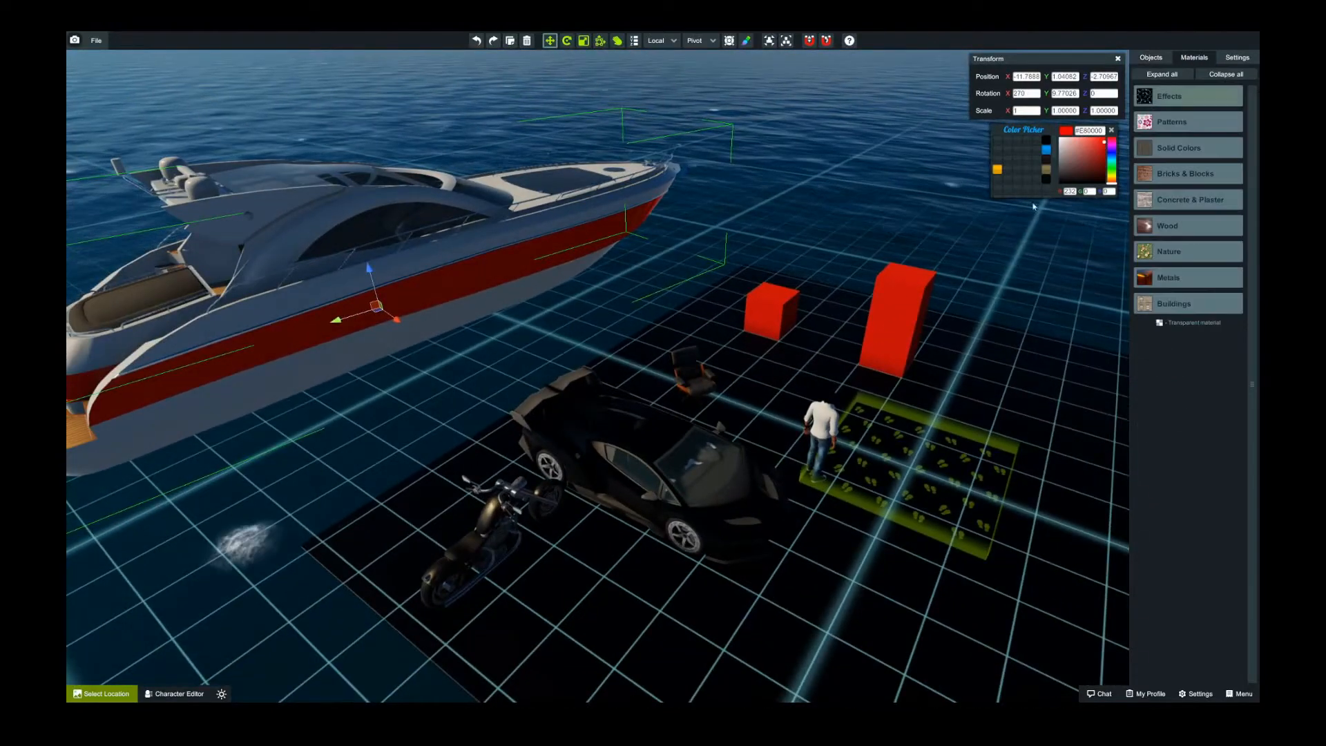
{"action": "left_click", "coordinate": [1184, 126]}
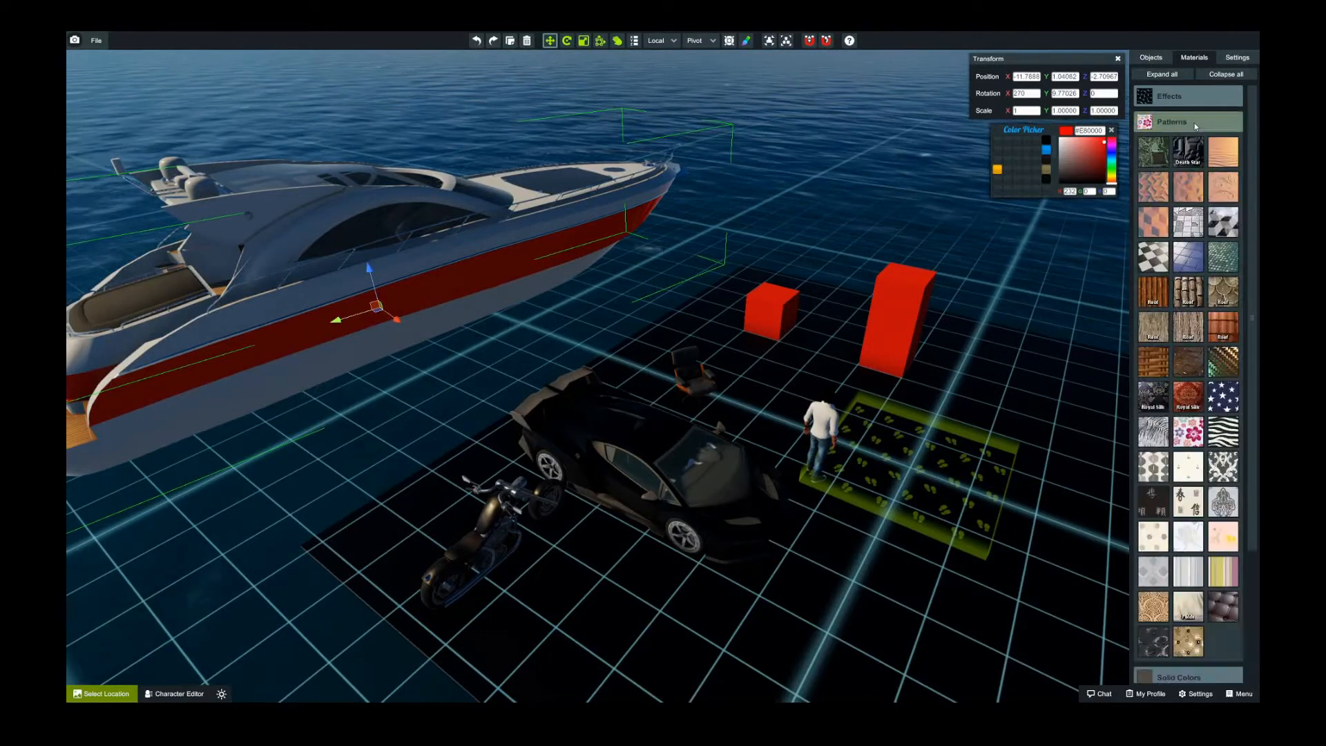
{"action": "left_click", "coordinate": [1193, 124]}
{"action": "left_click", "coordinate": [1186, 146]}
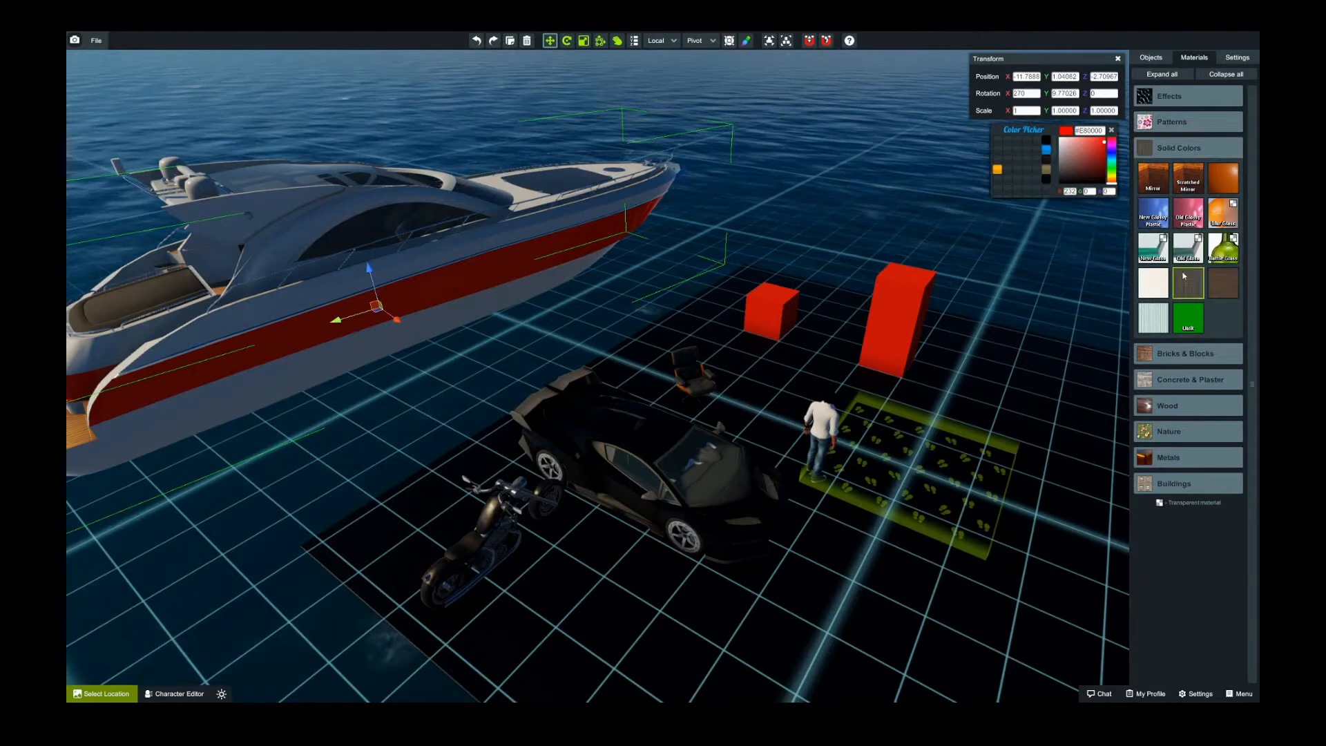
{"action": "left_click", "coordinate": [1188, 150]}
Step: Try a herringbone parquet and a plank wood material on the platform floor
{"action": "left_click", "coordinate": [1187, 228]}
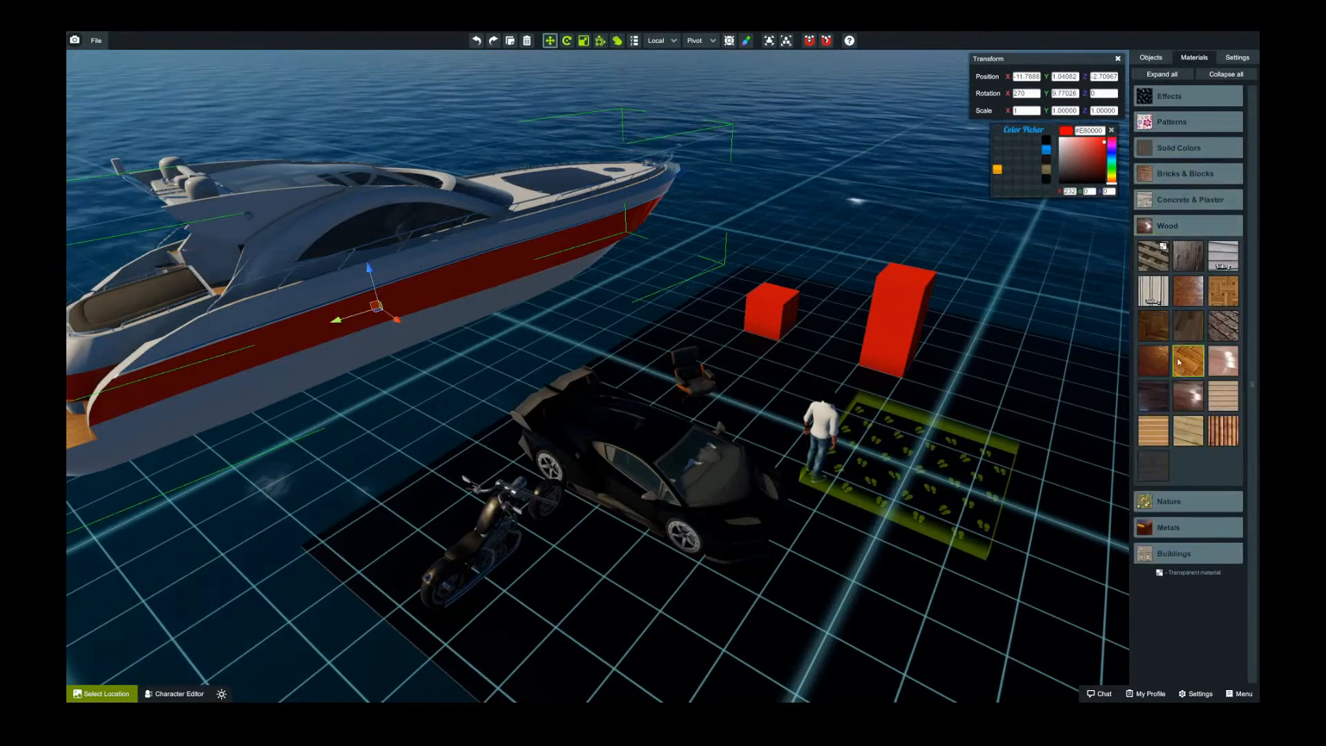
{"action": "key", "text": "w"}
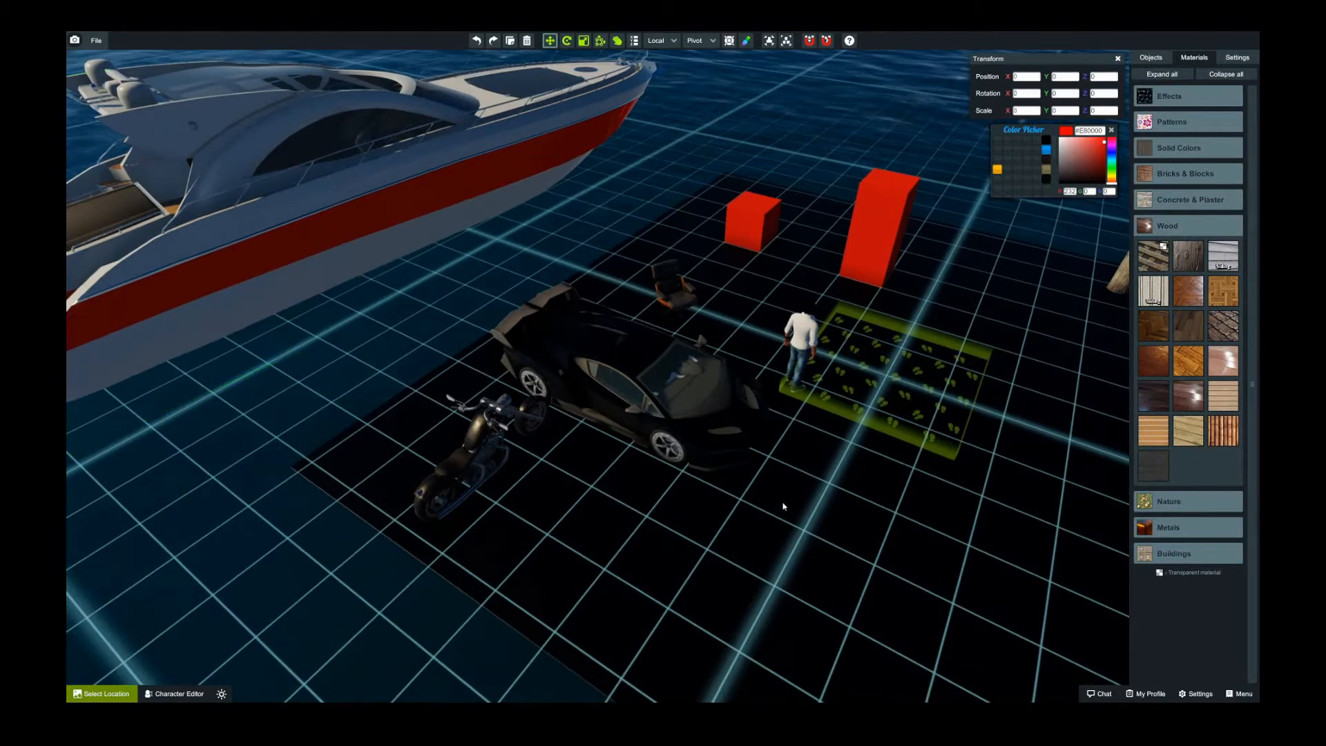
{"action": "left_click", "coordinate": [1184, 365]}
{"action": "left_click", "coordinate": [1163, 334]}
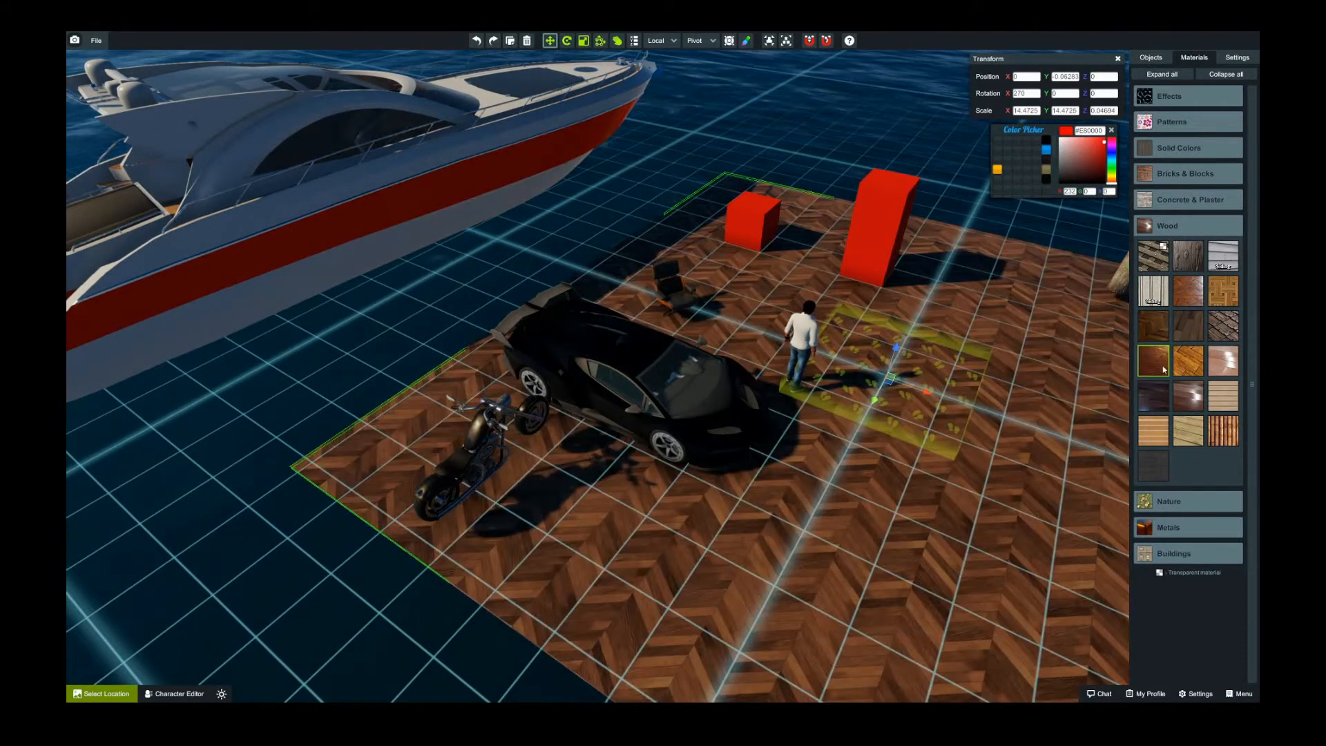
{"action": "left_click", "coordinate": [1163, 403]}
Step: Try the veined lava and tree bark Nature materials on the platform floor, settling on the dark molten lava material
{"action": "left_click", "coordinate": [1183, 501]}
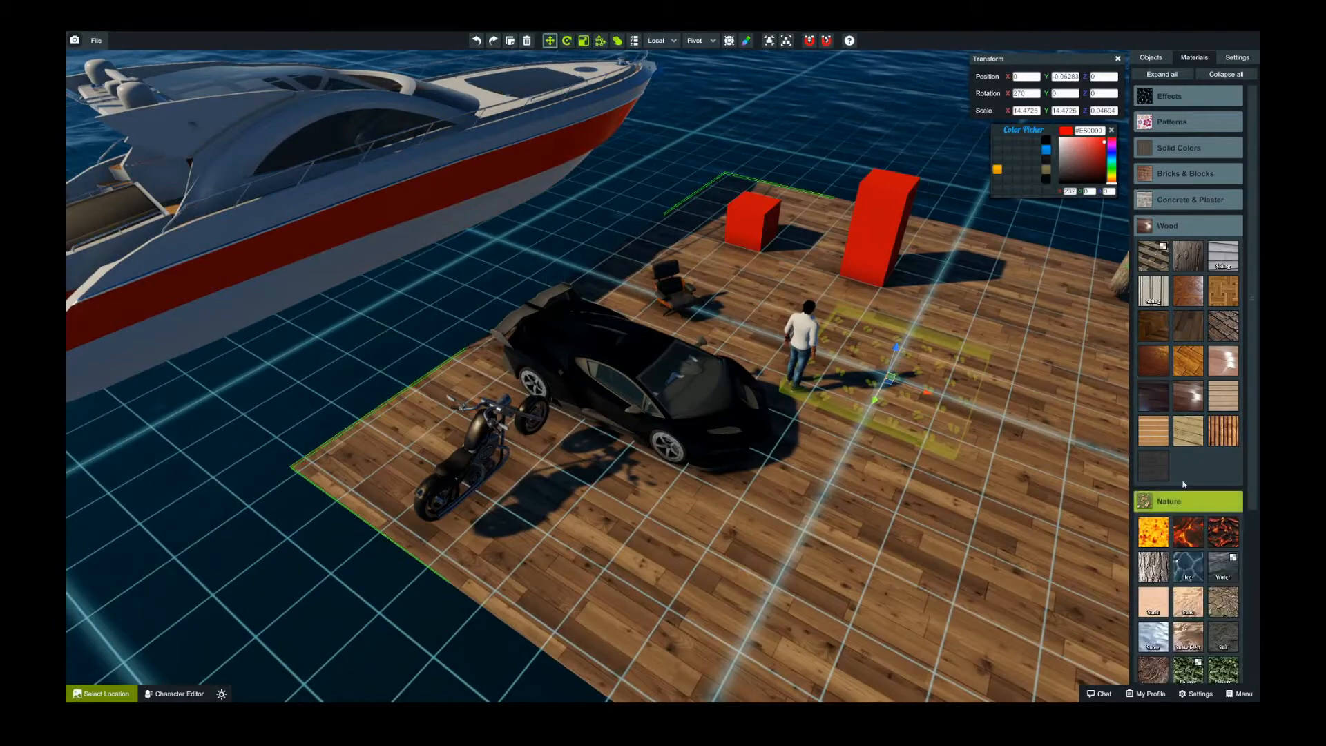
{"action": "scroll", "coordinate": [1176, 484], "scroll_direction": "down", "scroll_amount": 4}
{"action": "left_click", "coordinate": [1188, 283]}
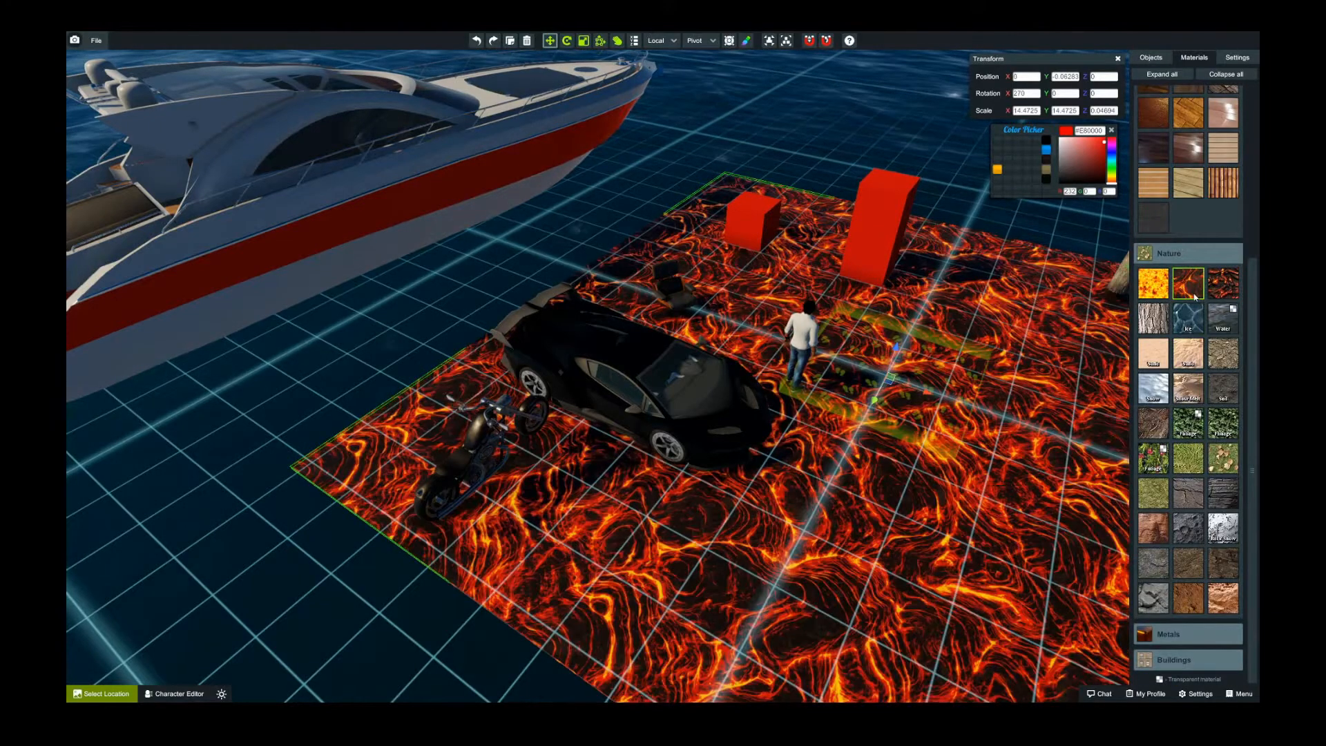
{"action": "left_click", "coordinate": [1155, 319]}
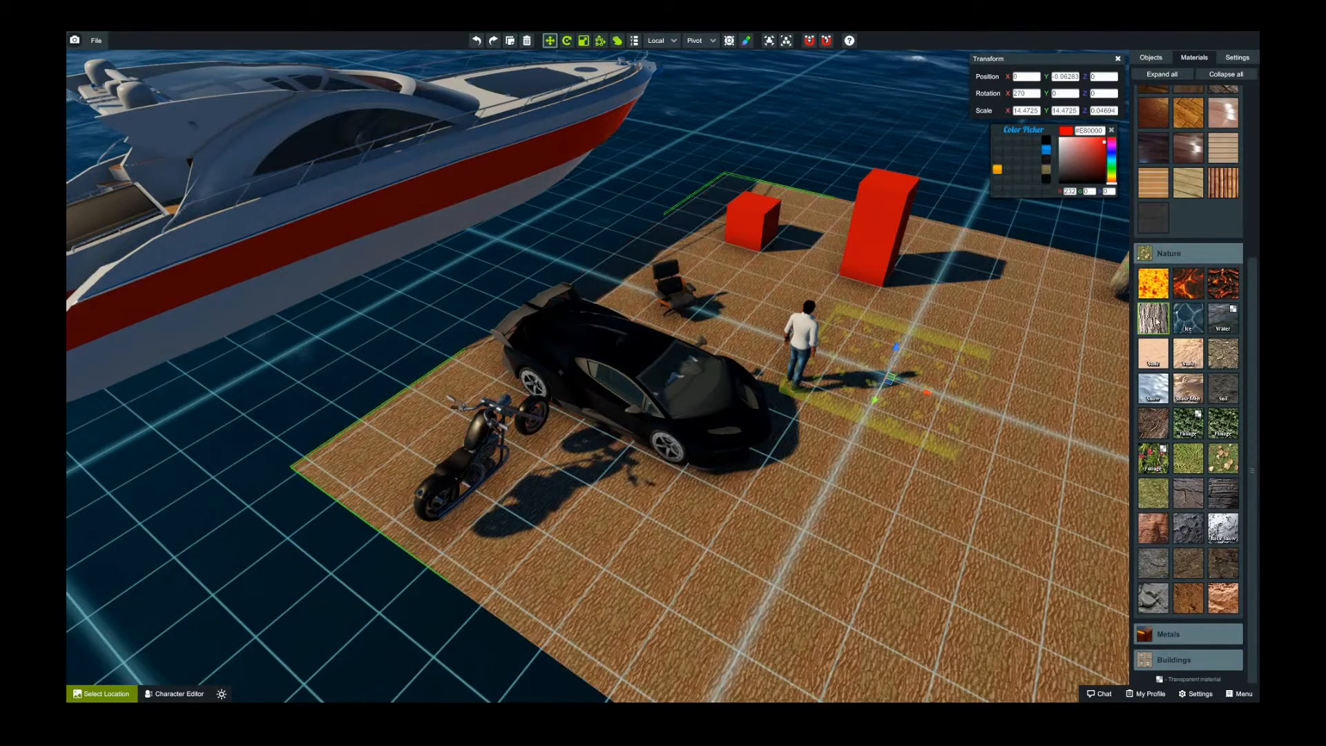
{"action": "left_click", "coordinate": [1215, 290]}
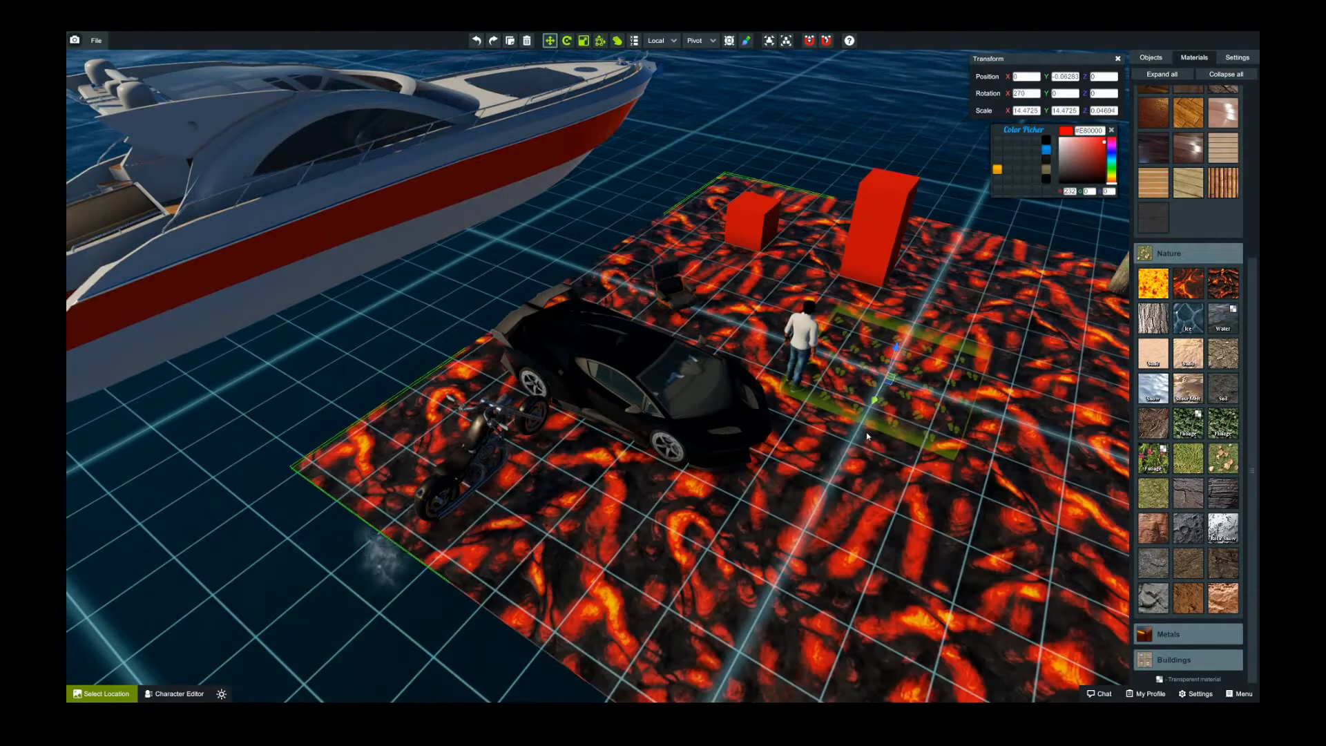
Step: Undo the platform floor's recent material changes back to the herringbone parquet, with the tall red block selected
{"action": "left_click", "coordinate": [874, 233]}
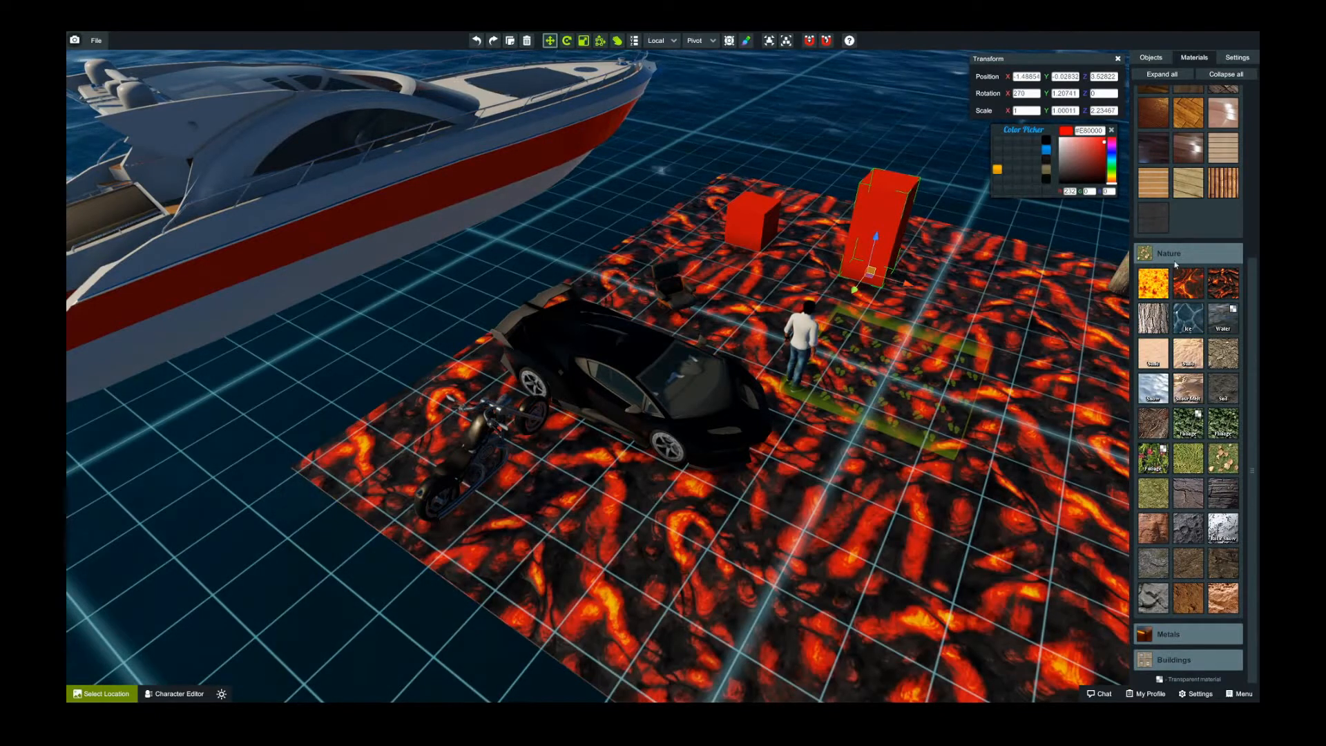
{"action": "key", "text": "ctrl+z"}
{"action": "key", "text": "ctrl+z"}
{"action": "key", "text": "ctrl+z"}
{"action": "key", "text": "ctrl+z"}
{"action": "key", "text": "ctrl+z"}
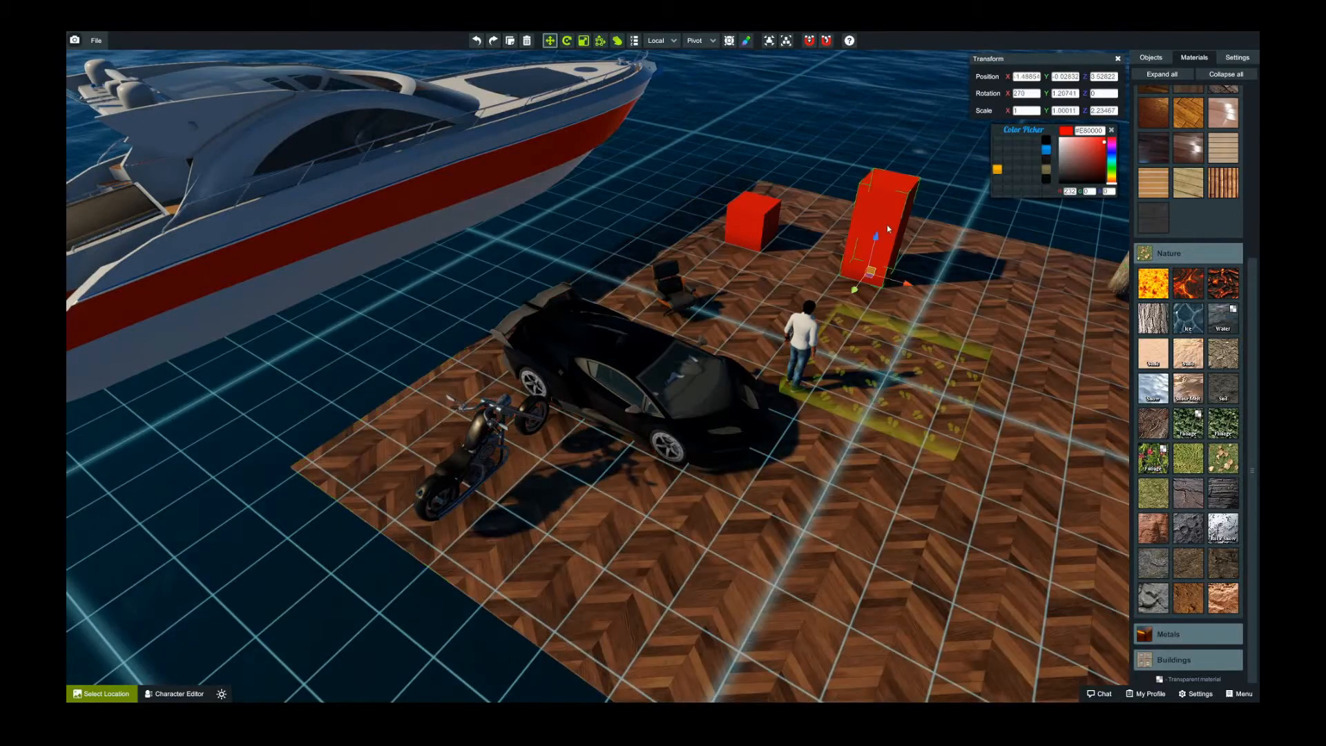
Step: Try the glowing veined lava and the bright yellow lava Nature materials on the tall block
{"action": "left_click", "coordinate": [1188, 281]}
{"action": "right_click_drag", "start_coordinate": [938, 328], "coordinate": [834, 299]}
{"action": "key", "text": "w"}
{"action": "key", "text": "s"}
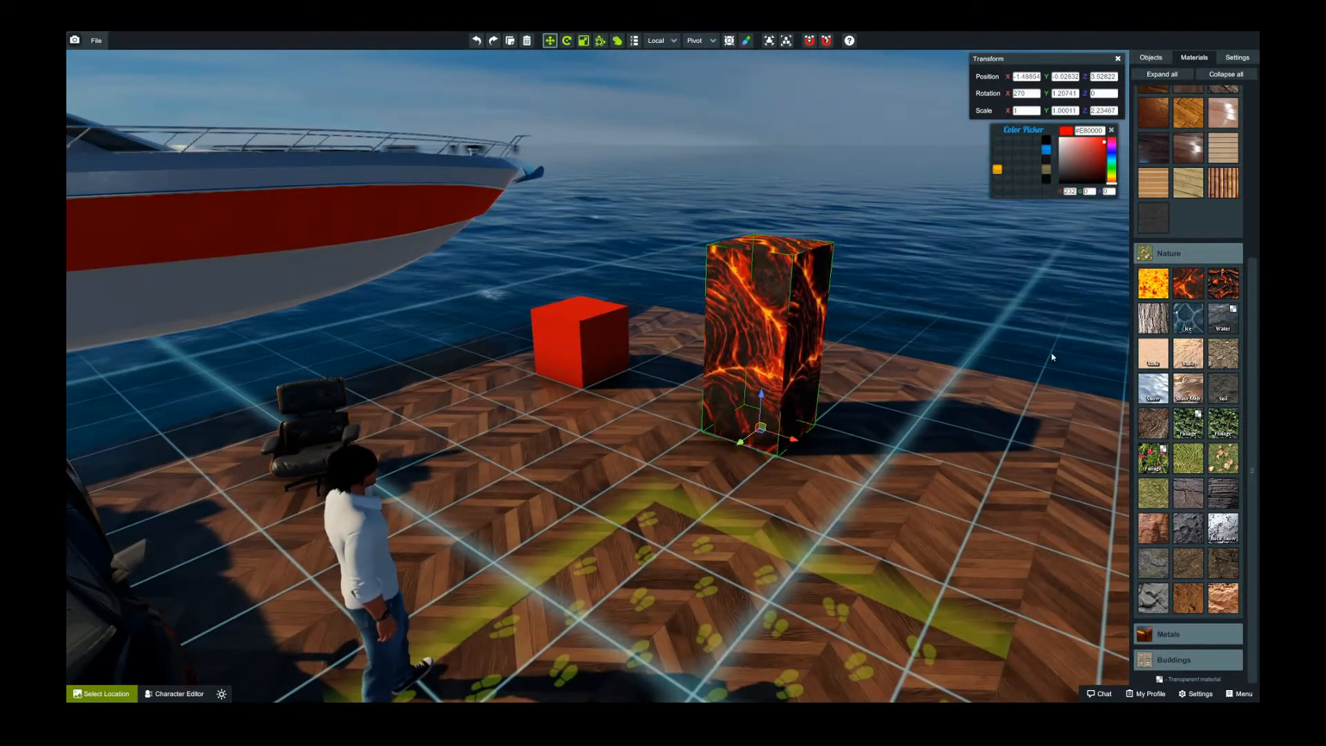
{"action": "left_click", "coordinate": [1156, 290]}
{"action": "key", "text": "s"}
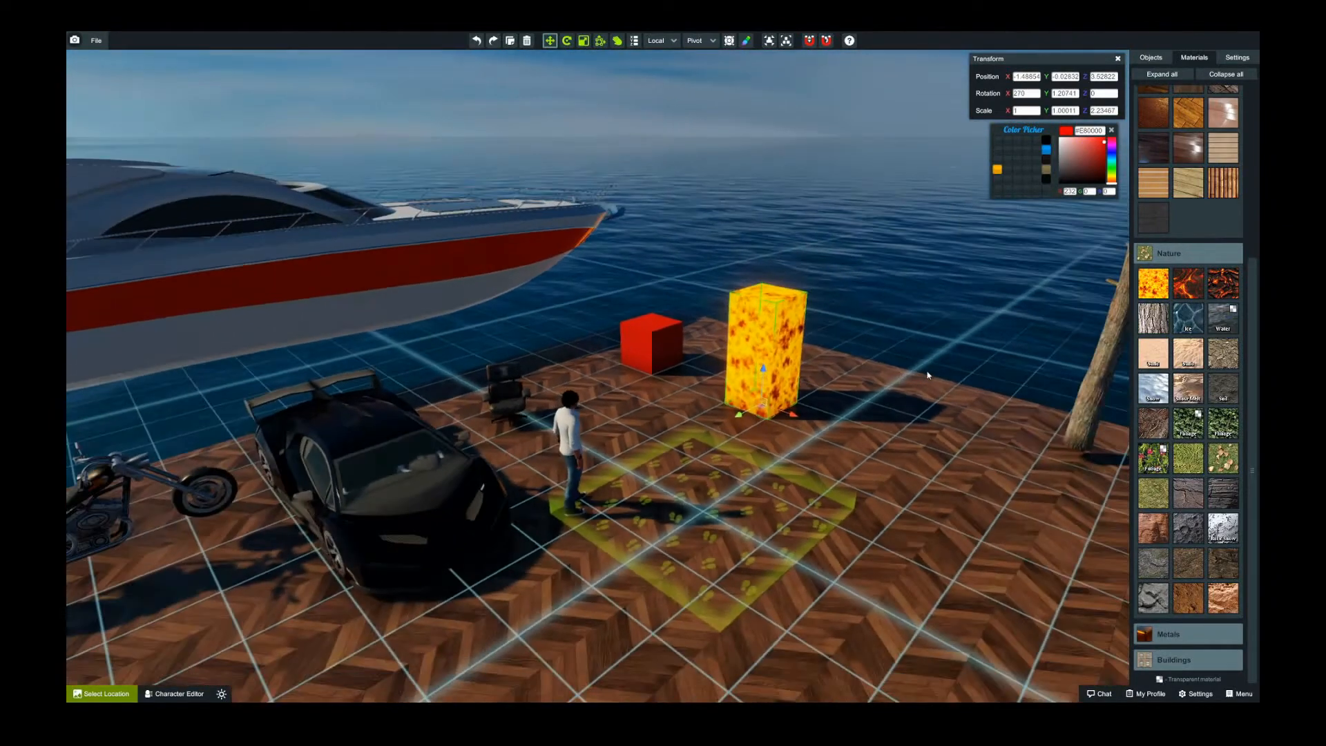
Step: Try the transparent Water material and the Ice material from the Nature group on the tall block
{"action": "left_click", "coordinate": [1223, 317]}
{"action": "key", "text": "w"}
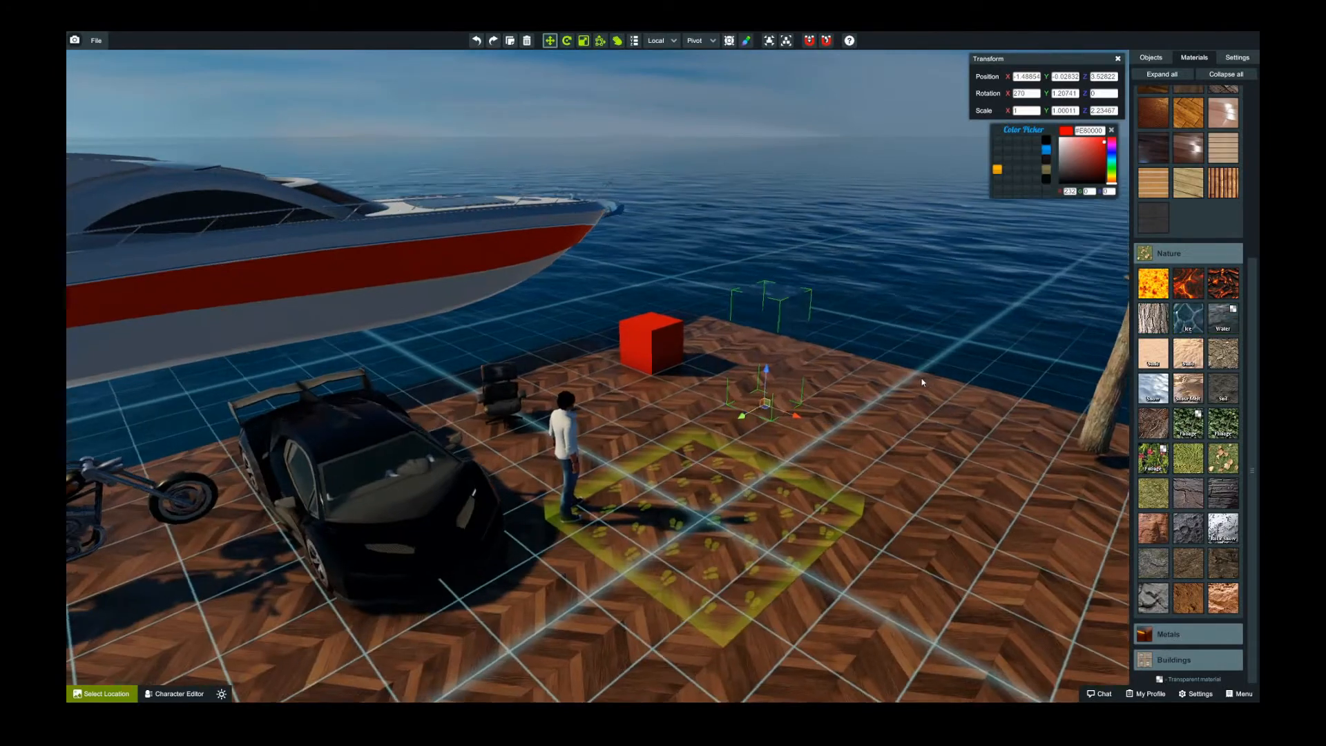
{"action": "key", "text": "w"}
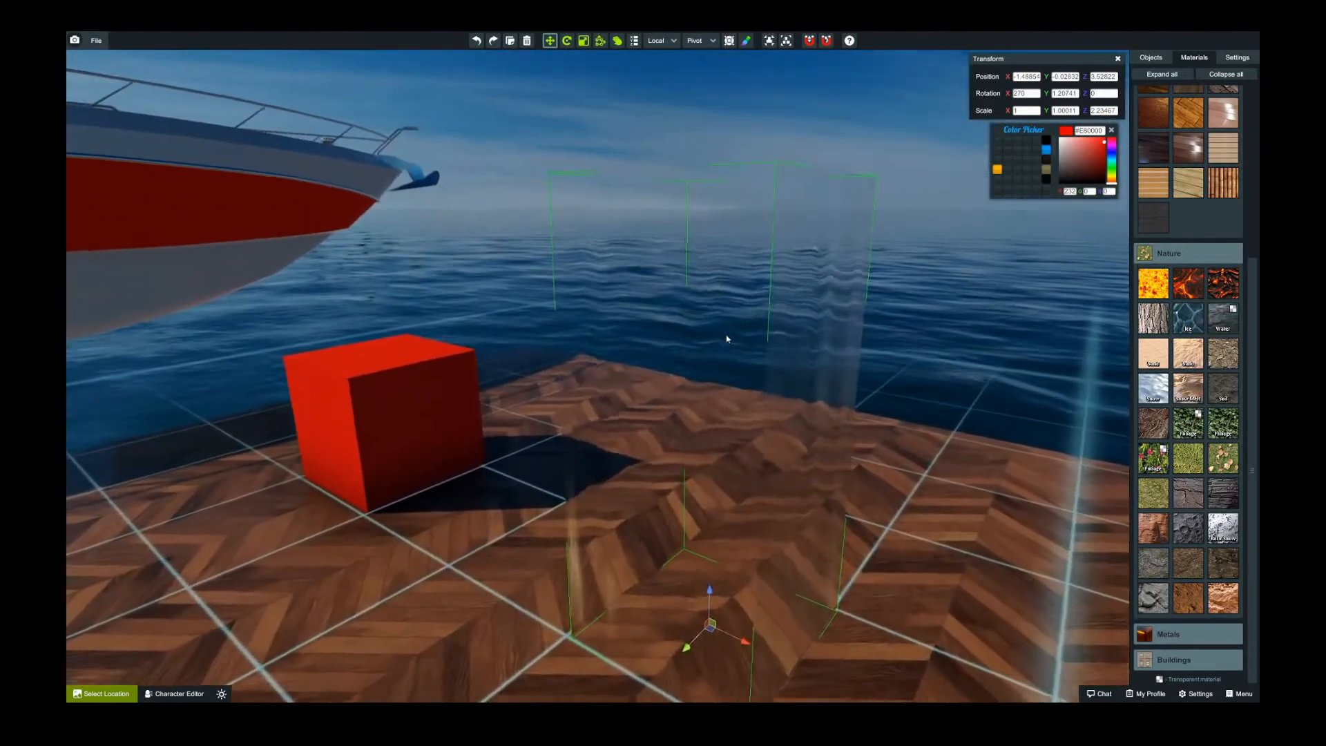
{"action": "left_click", "coordinate": [1188, 318]}
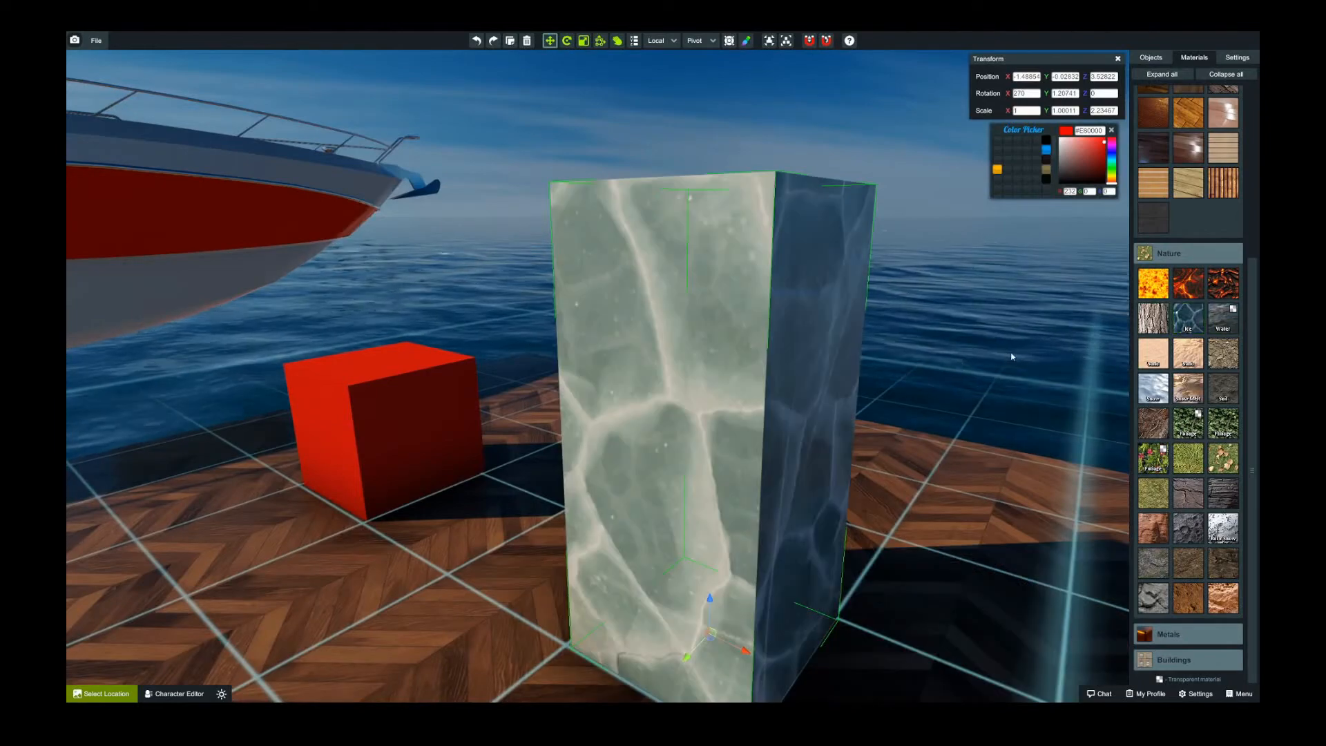
{"action": "right_click_drag", "start_coordinate": [1012, 356], "coordinate": [996, 385]}
{"action": "key", "text": "s"}
{"action": "key", "text": "s"}
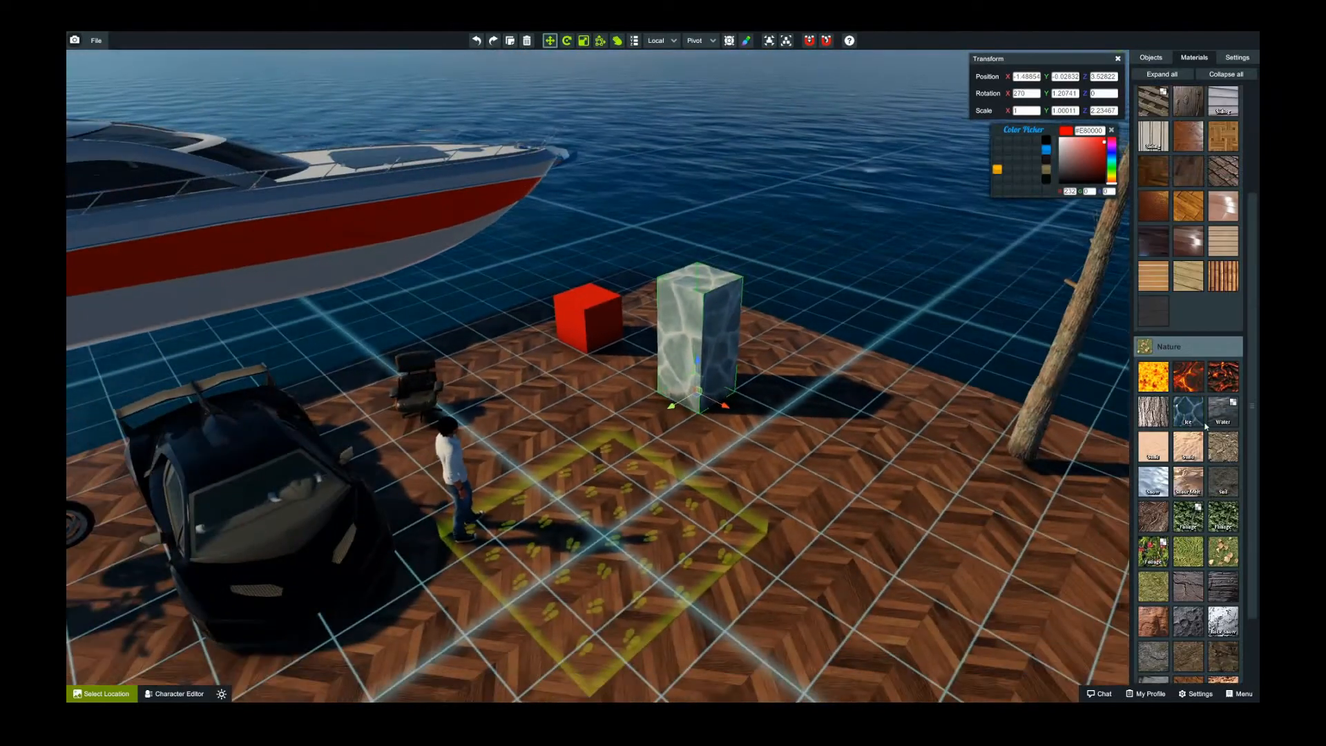
Step: Try a weathered wood material from the Nature group on the tall block and view it from a distance
{"action": "left_click", "coordinate": [1222, 492]}
{"action": "key", "text": "w"}
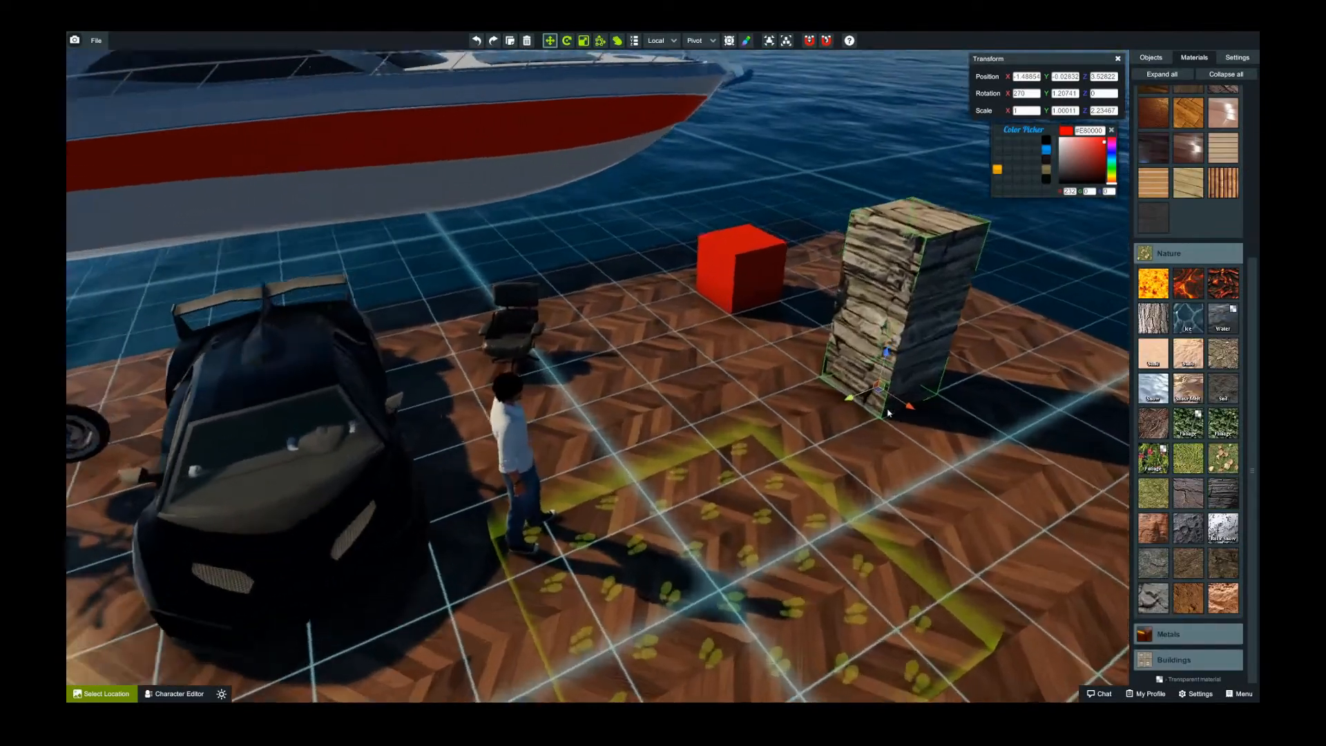
{"action": "key", "text": "s"}
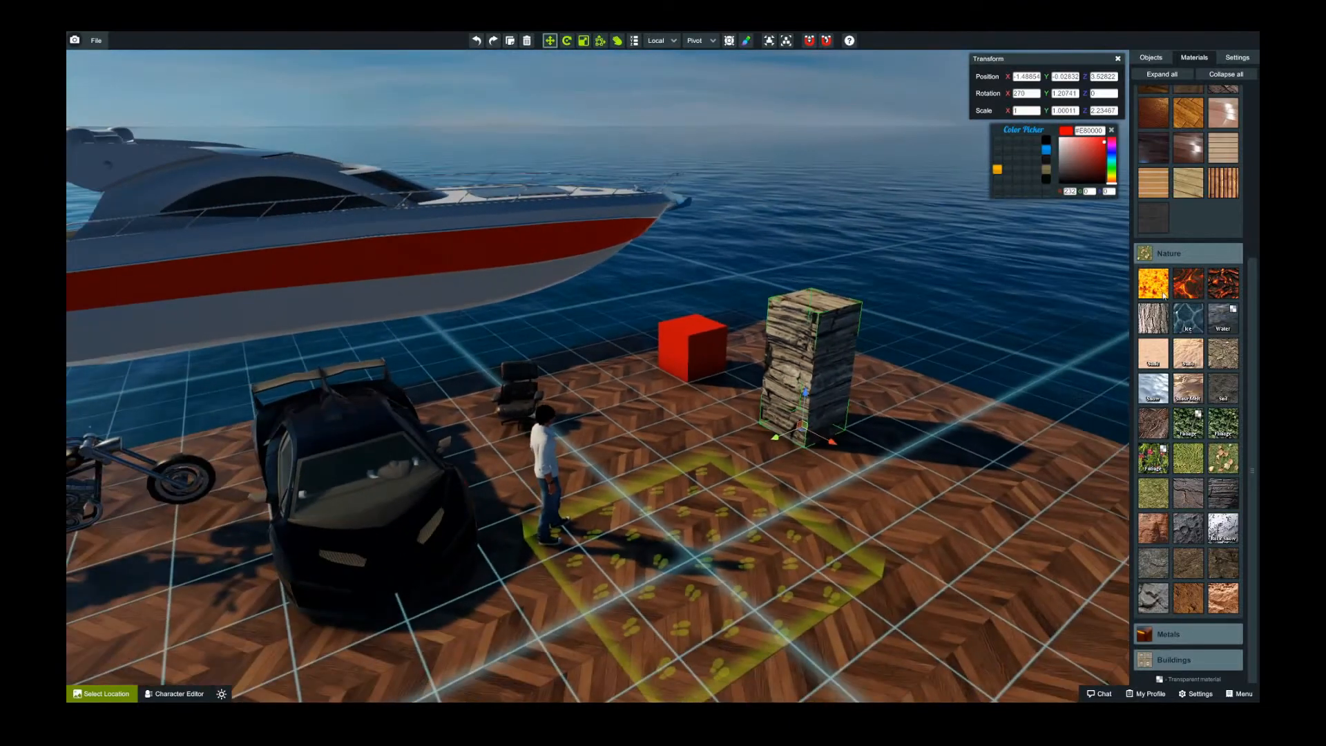
Step: Try the animated splatter, blue pattern and glowing yellow stripe Effects materials on the tall block
{"action": "left_click", "coordinate": [1179, 257]}
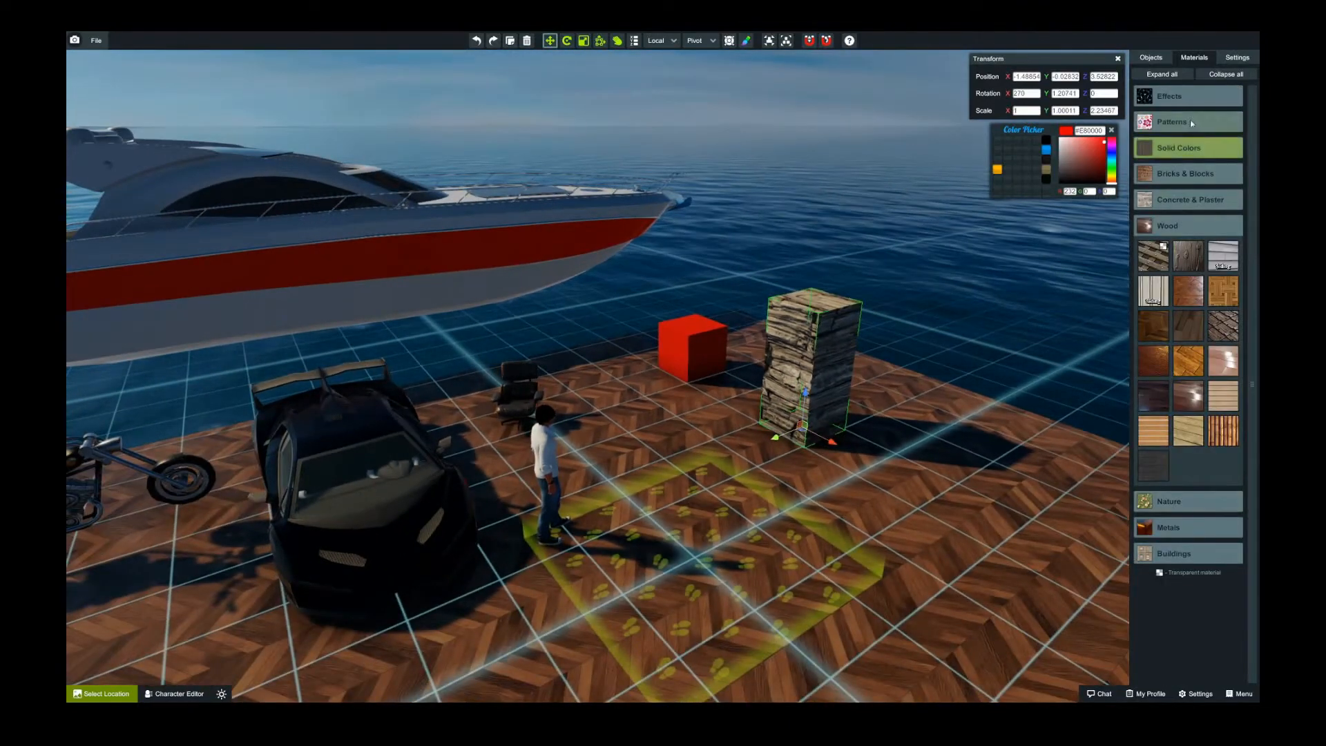
{"action": "left_click", "coordinate": [1183, 98]}
{"action": "left_click", "coordinate": [1187, 235]}
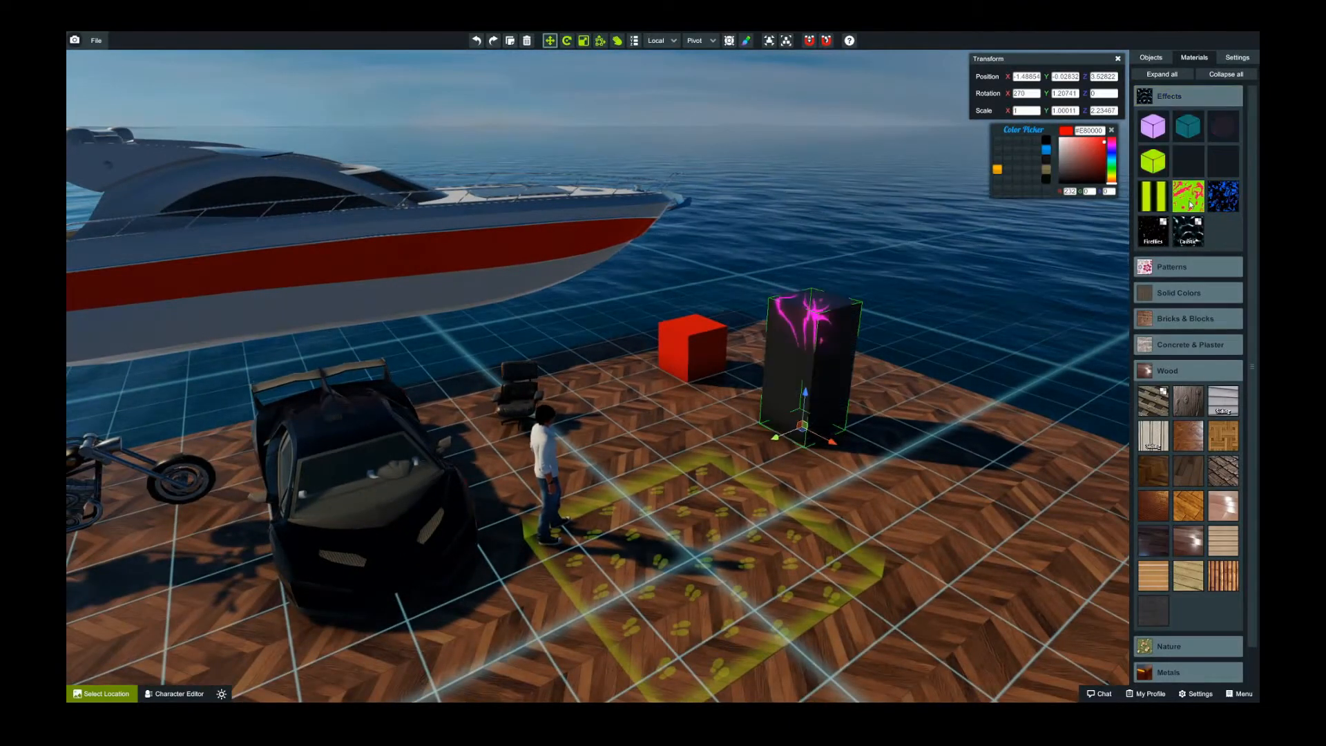
{"action": "left_click", "coordinate": [1219, 202]}
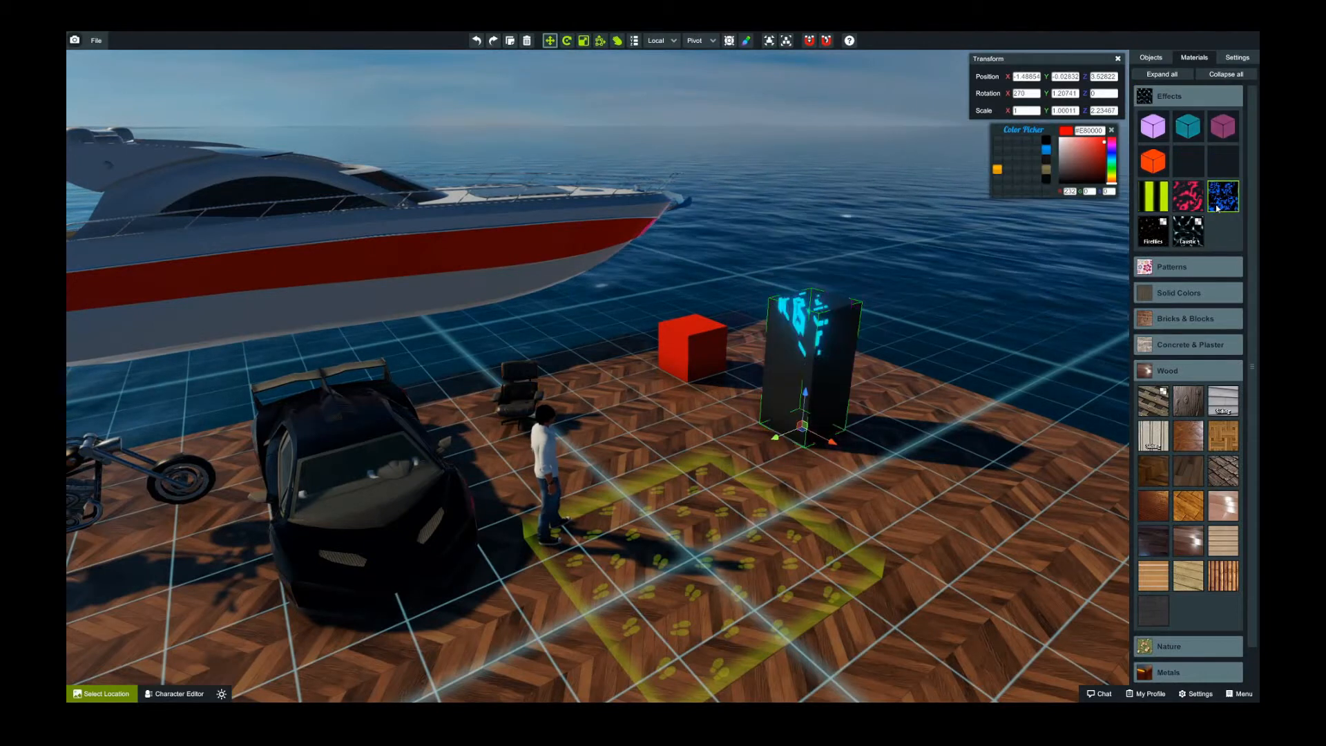
{"action": "left_click", "coordinate": [1154, 197]}
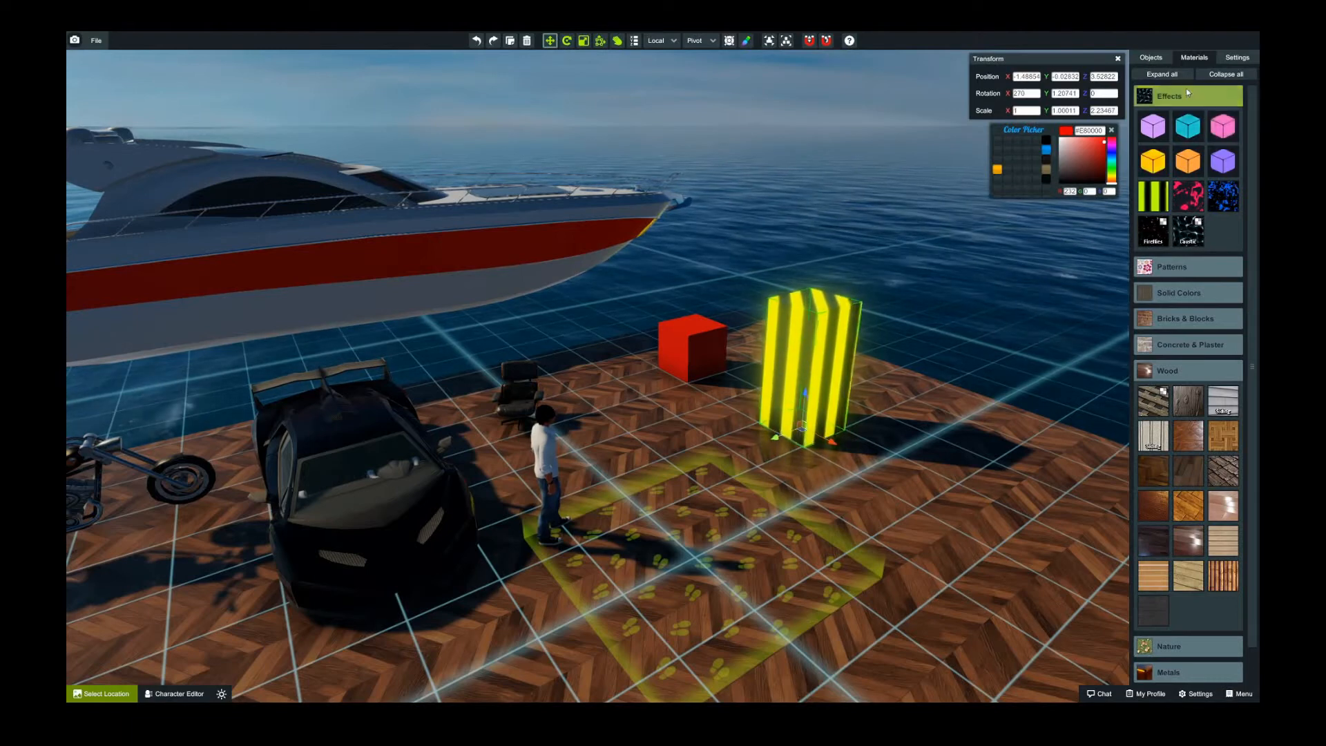
Step: Try the Mirror material from the Solid Colors group on the tall block
{"action": "left_click", "coordinate": [1185, 292]}
{"action": "left_click", "coordinate": [1159, 326]}
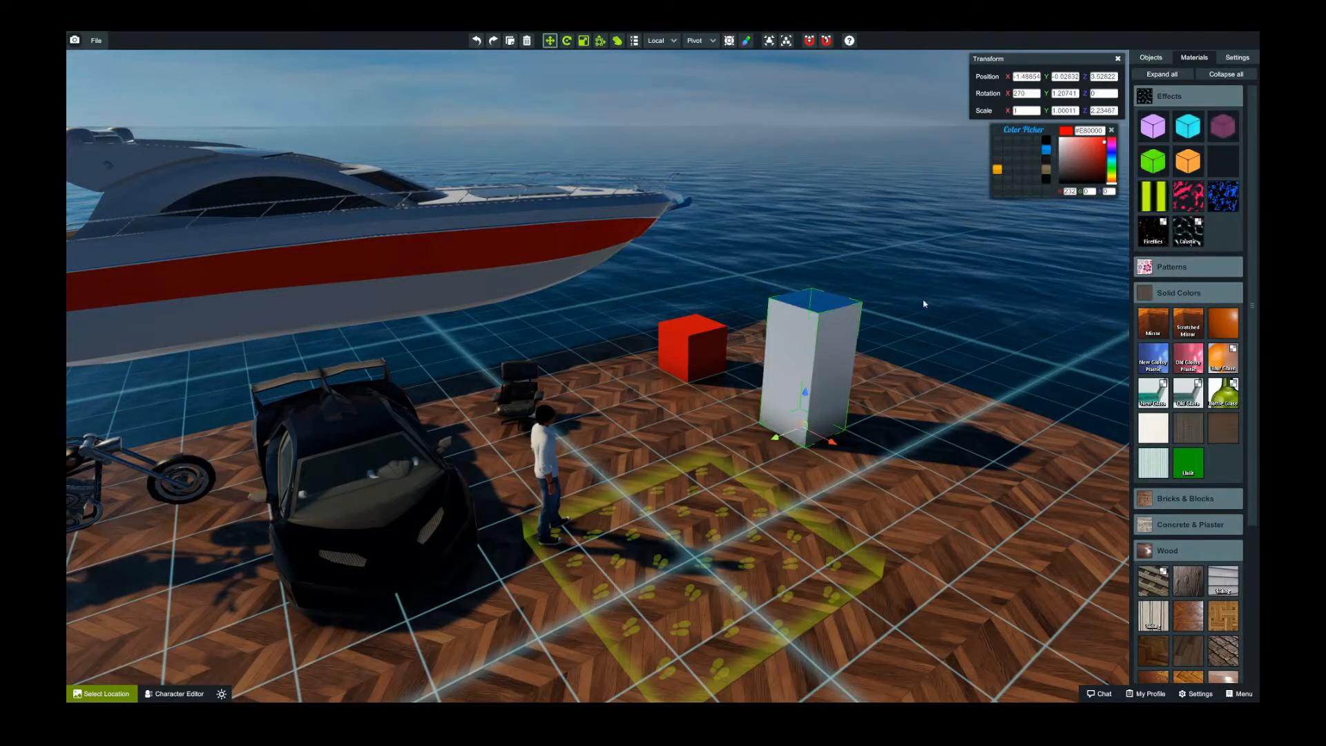
{"action": "scroll", "coordinate": [924, 304], "scroll_direction": "up", "scroll_amount": 3}
{"action": "scroll", "coordinate": [946, 302], "scroll_direction": "up", "scroll_amount": 4}
{"action": "scroll", "coordinate": [966, 321], "scroll_direction": "down", "scroll_amount": 3}
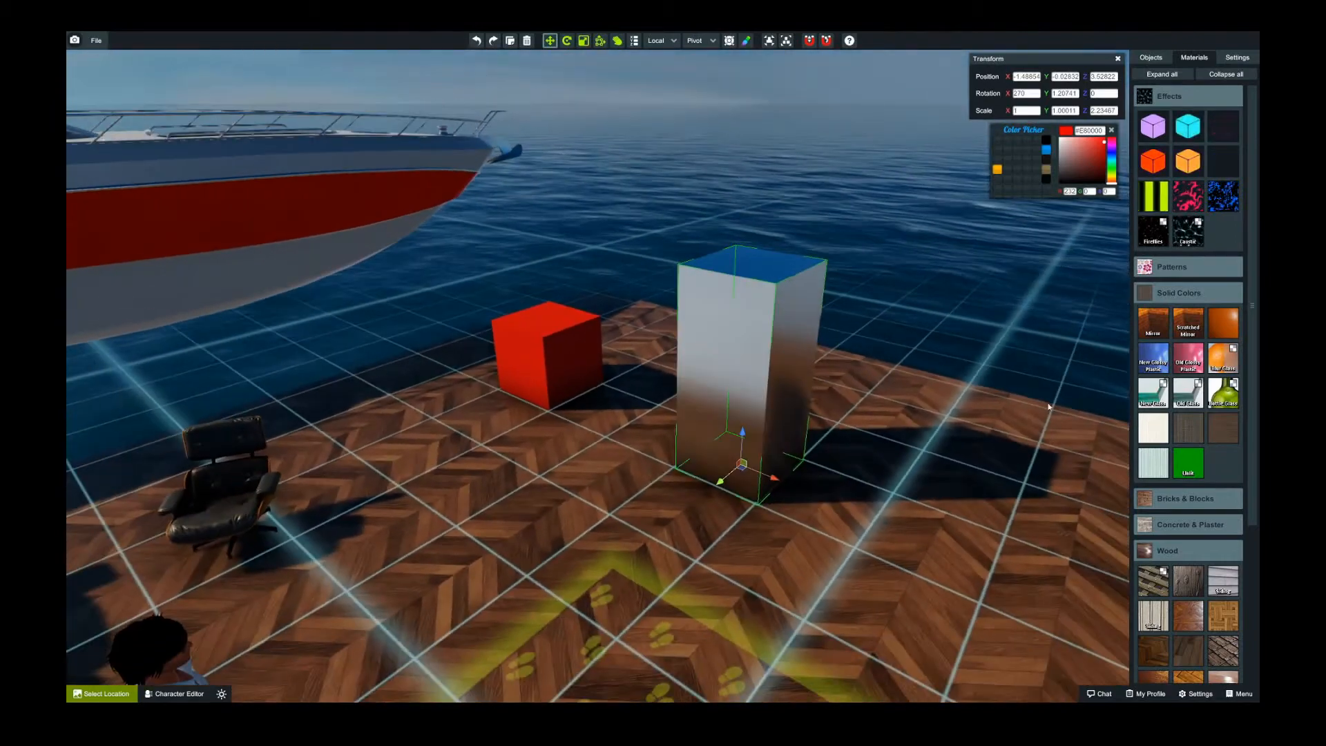
Step: Apply the beige stone block material from the Bricks & Blocks group to the tall block
{"action": "left_click", "coordinate": [1185, 500]}
{"action": "right_click_drag", "start_coordinate": [894, 402], "coordinate": [909, 402]}
{"action": "scroll", "coordinate": [909, 403], "scroll_direction": "up", "scroll_amount": 3}
{"action": "scroll", "coordinate": [958, 411], "scroll_direction": "down", "scroll_amount": 2}
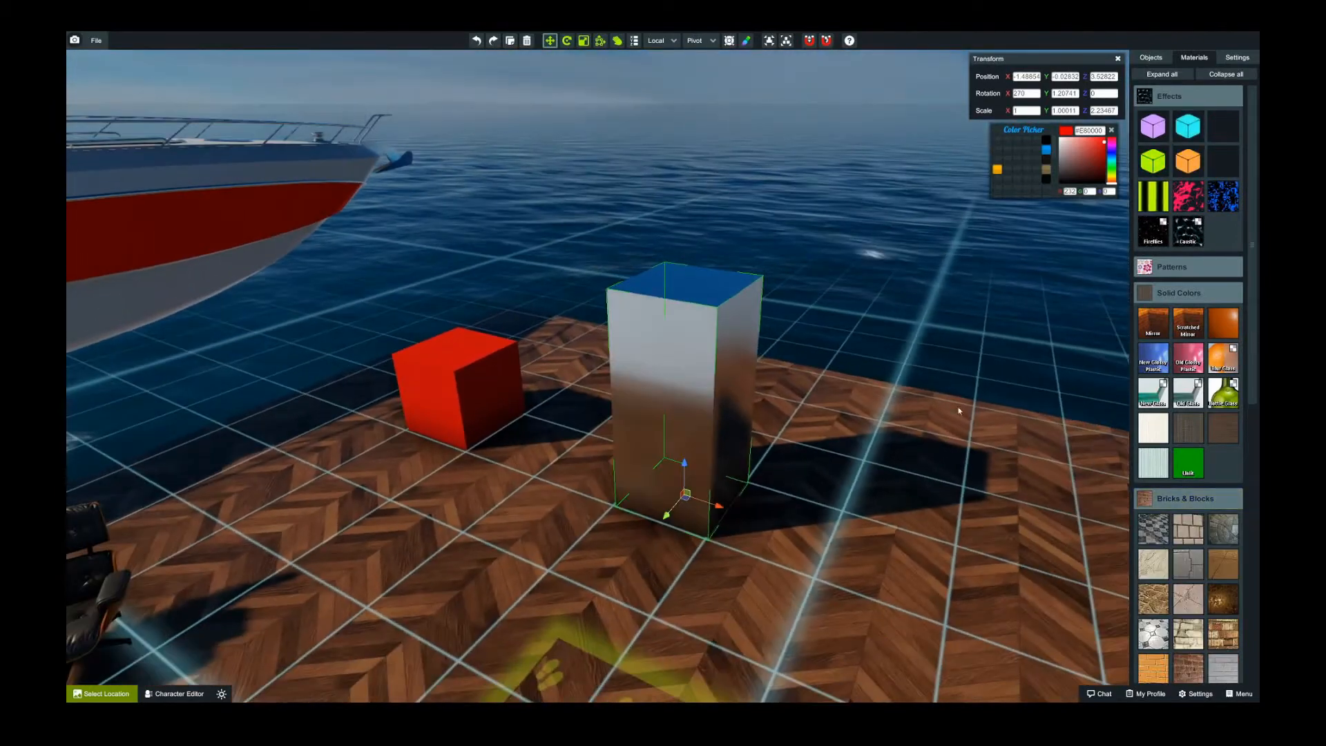
{"action": "scroll", "coordinate": [1184, 401], "scroll_direction": "down", "scroll_amount": 3}
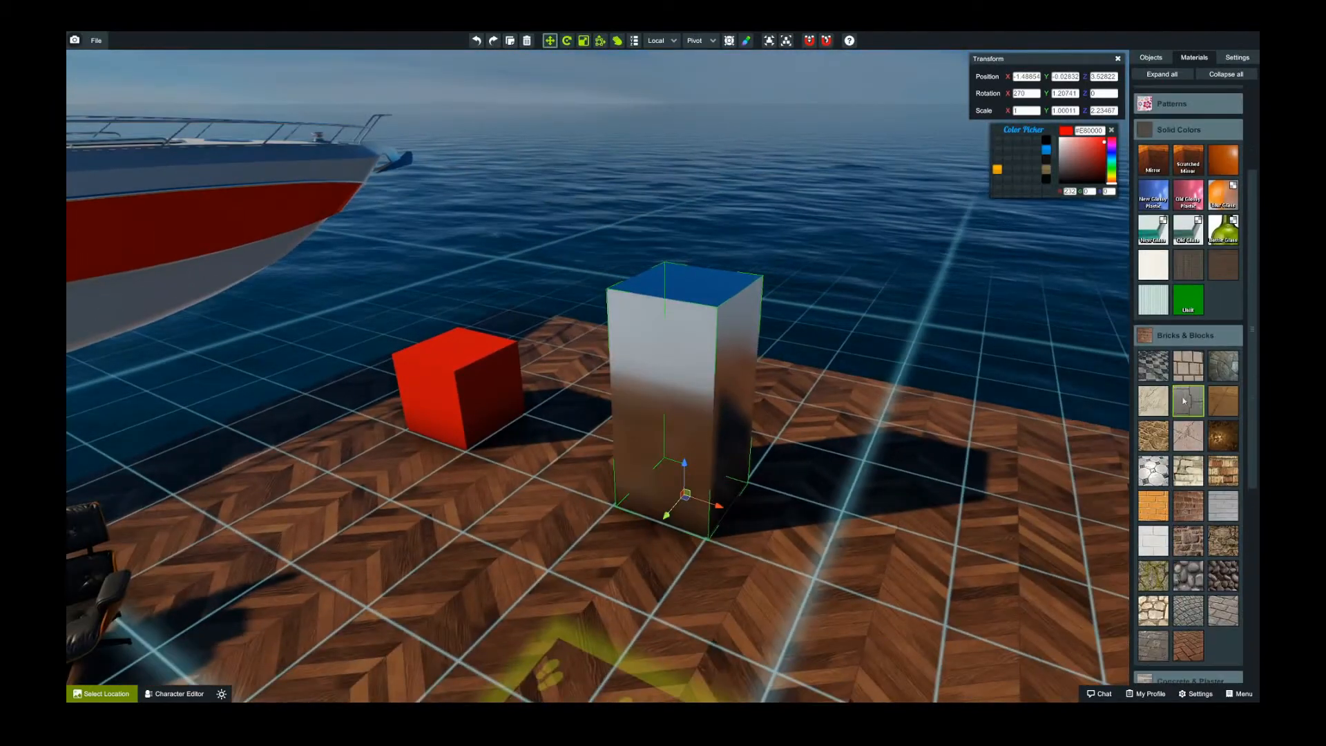
{"action": "left_click", "coordinate": [1186, 370]}
{"action": "mouse_move", "coordinate": [766, 387]}
{"action": "right_mouse_down"}
{"action": "mouse_move", "coordinate": [758, 367]}
{"action": "mouse_move", "coordinate": [776, 397]}
{"action": "right_mouse_up"}
{"action": "scroll", "coordinate": [775, 397], "scroll_direction": "up", "scroll_amount": 3}
{"action": "scroll", "coordinate": [775, 397], "scroll_direction": "down", "scroll_amount": 1}
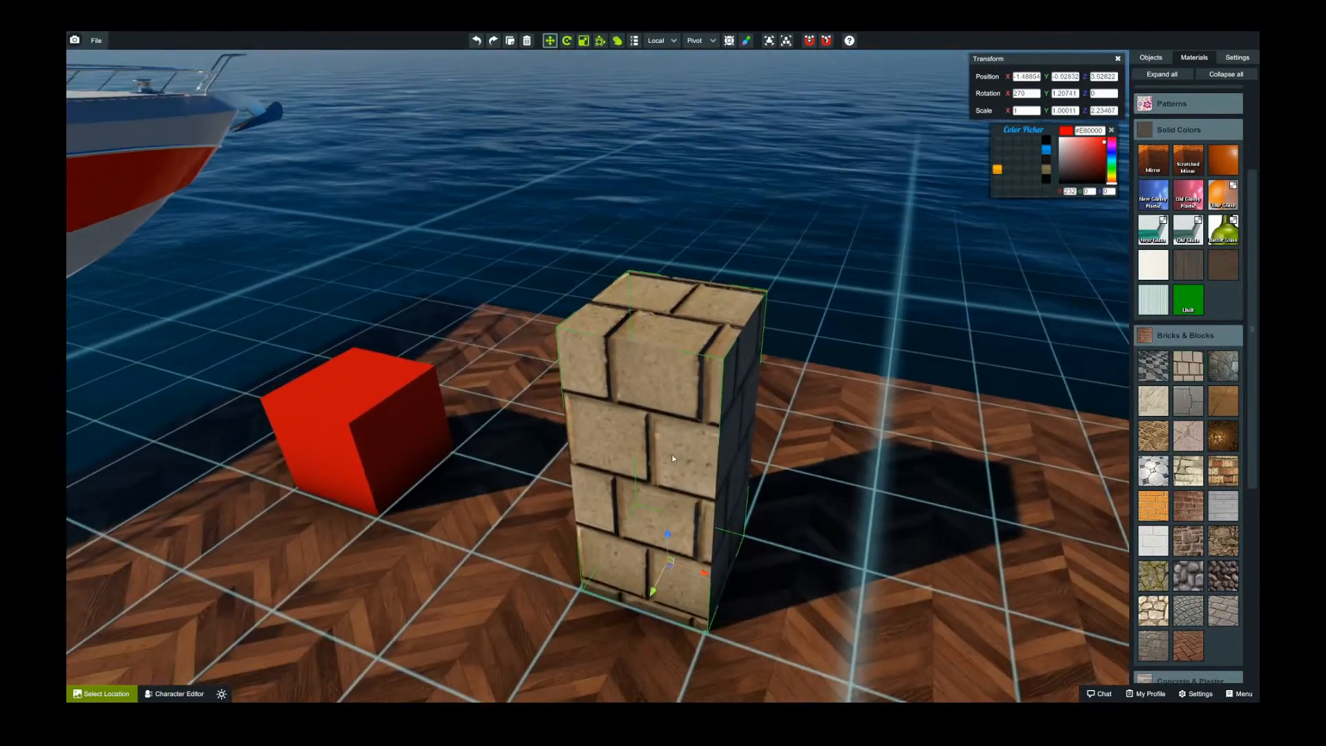
Step: Move the stone block a short distance across the platform floor
{"action": "right_click_drag", "start_coordinate": [678, 362], "coordinate": [707, 365]}
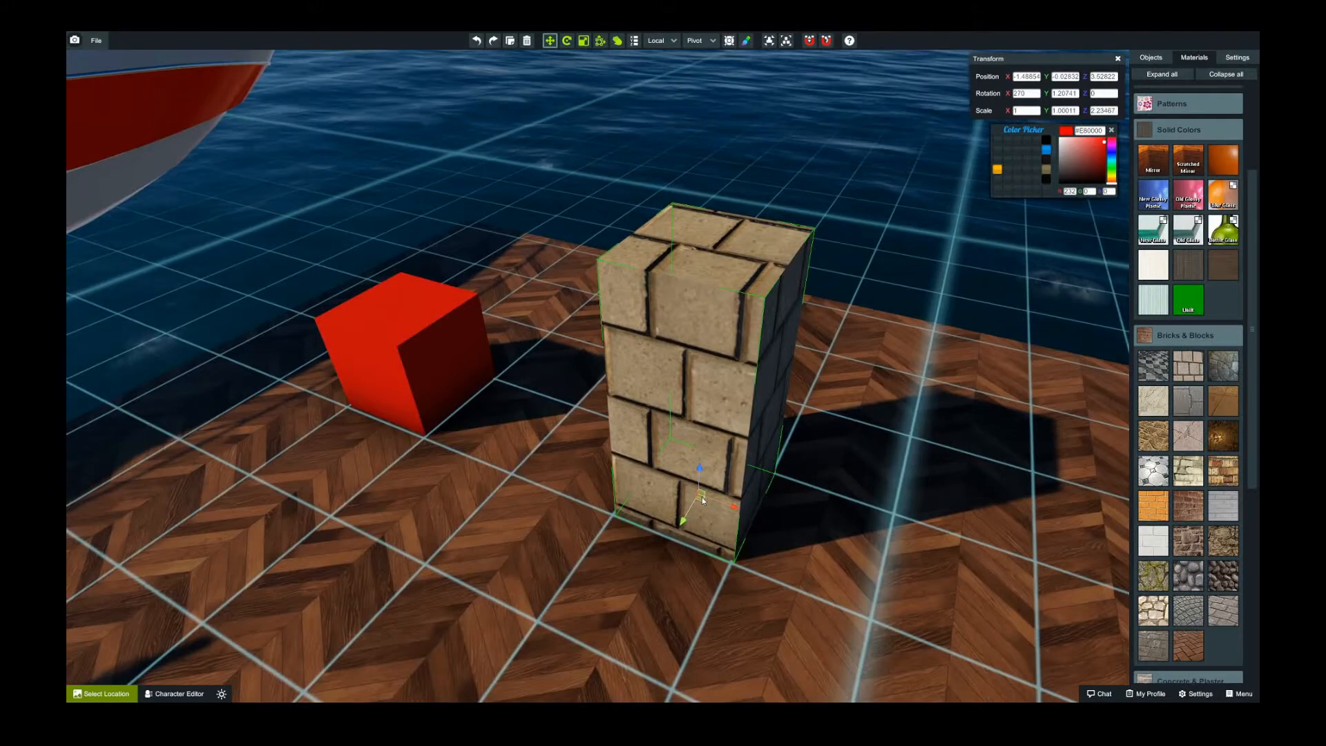
{"action": "right_click_drag", "start_coordinate": [729, 399], "coordinate": [724, 403]}
{"action": "scroll", "coordinate": [722, 404], "scroll_direction": "down", "scroll_amount": 1}
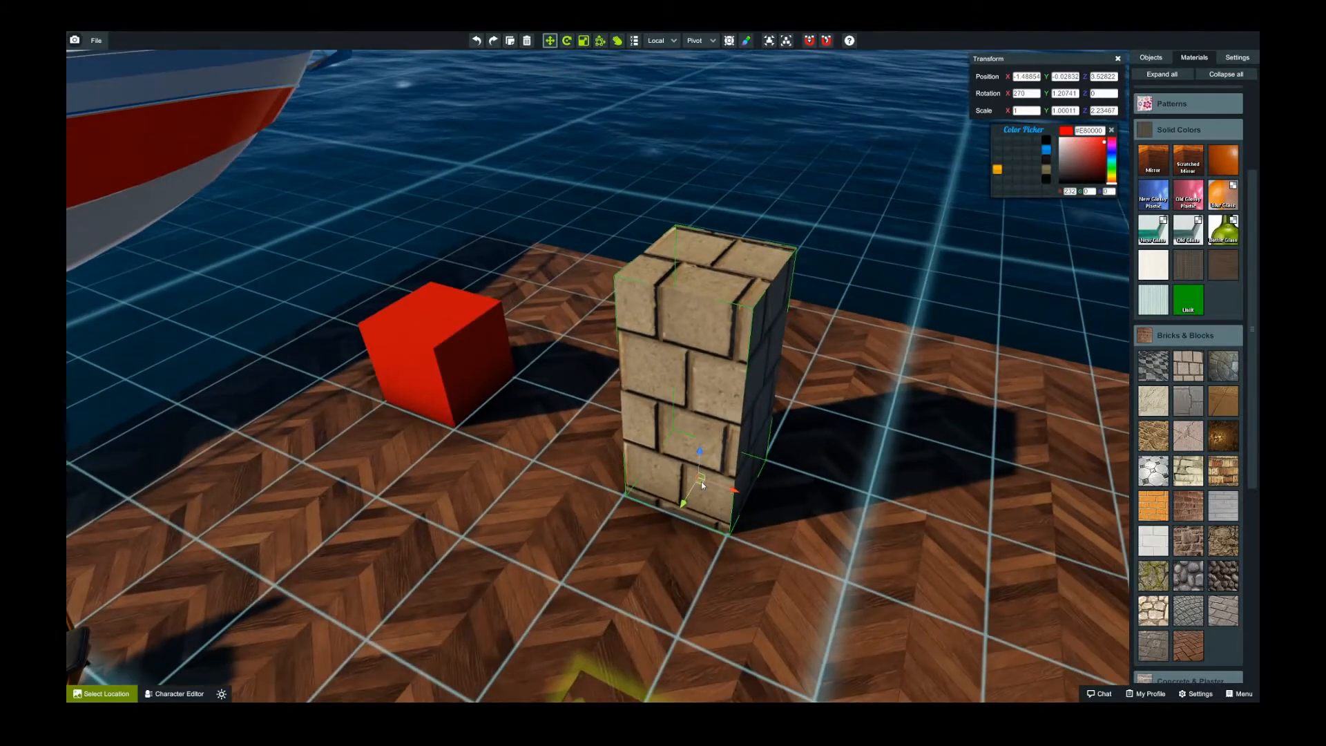
{"action": "mouse_move", "coordinate": [702, 482]}
{"action": "left_mouse_down"}
{"action": "mouse_move", "coordinate": [784, 473]}
{"action": "mouse_move", "coordinate": [744, 473]}
{"action": "mouse_move", "coordinate": [774, 472]}
{"action": "mouse_move", "coordinate": [751, 473]}
{"action": "mouse_move", "coordinate": [758, 463]}
{"action": "mouse_move", "coordinate": [741, 449]}
{"action": "mouse_move", "coordinate": [610, 507]}
{"action": "mouse_move", "coordinate": [660, 569]}
{"action": "mouse_move", "coordinate": [736, 480]}
{"action": "mouse_move", "coordinate": [674, 521]}
{"action": "mouse_move", "coordinate": [759, 525]}
{"action": "mouse_move", "coordinate": [687, 485]}
{"action": "left_mouse_up"}
Step: Try rotating the stone block about its vertical axis to about 316° and back to about 1.5°
{"action": "mouse_move", "coordinate": [740, 492]}
{"action": "right_mouse_down"}
{"action": "mouse_move", "coordinate": [766, 466]}
{"action": "mouse_move", "coordinate": [761, 489]}
{"action": "right_mouse_up"}
{"action": "scroll", "coordinate": [764, 465], "scroll_direction": "up", "scroll_amount": 5}
{"action": "scroll", "coordinate": [761, 490], "scroll_direction": "down", "scroll_amount": 5}
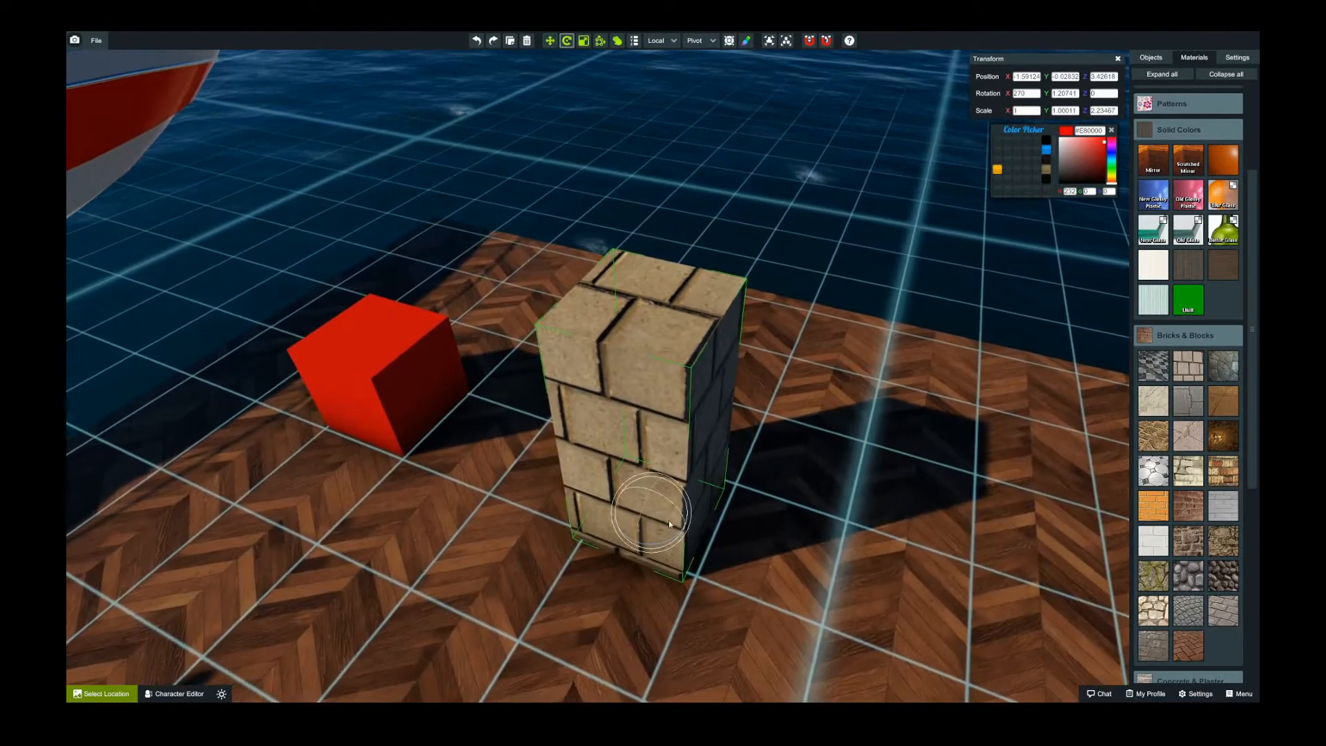
{"action": "left_click_drag", "start_coordinate": [662, 546], "coordinate": [678, 543]}
{"action": "mouse_move", "coordinate": [700, 539]}
{"action": "left_mouse_down"}
{"action": "mouse_move", "coordinate": [700, 521]}
{"action": "mouse_move", "coordinate": [719, 522]}
{"action": "left_mouse_up"}
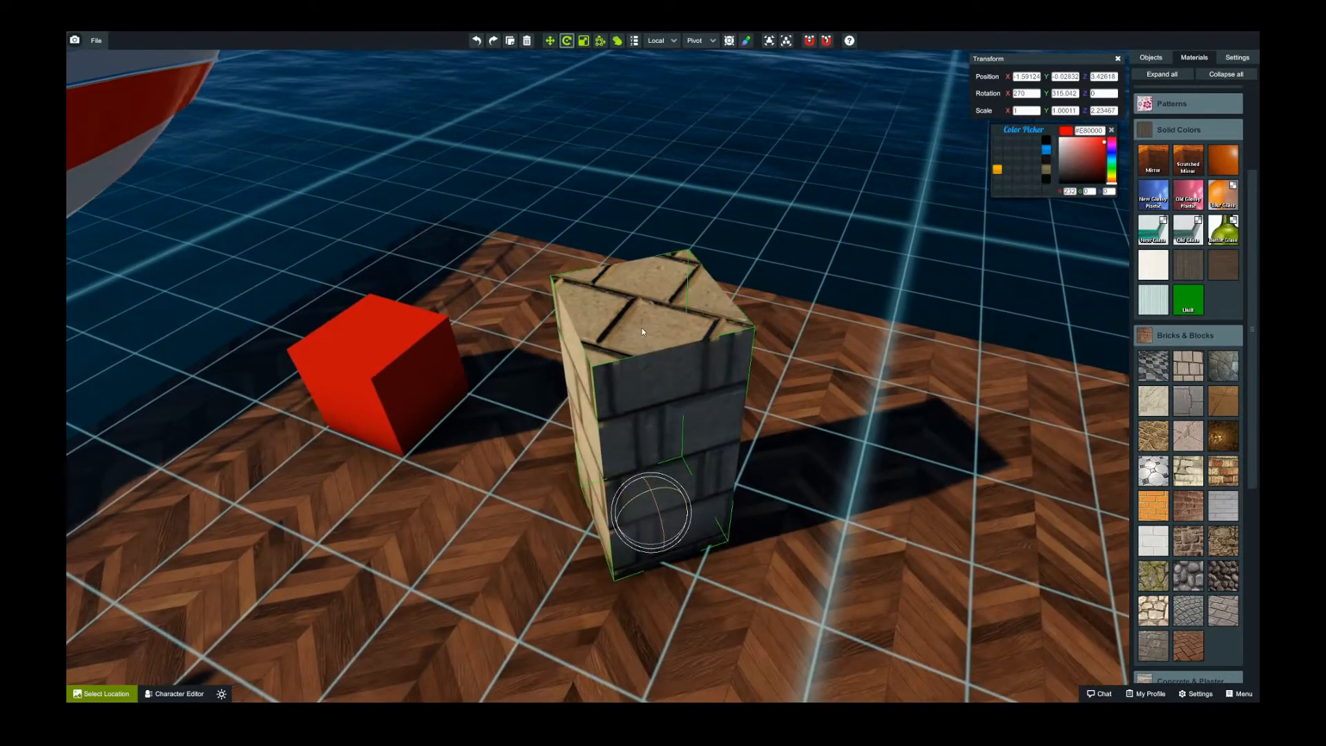
{"action": "left_click_drag", "start_coordinate": [673, 540], "coordinate": [620, 549]}
Step: Stretch the stone block from its side face along the platform into a long, low wall
{"action": "key", "text": "w"}
{"action": "scroll", "coordinate": [620, 544], "scroll_direction": "down", "scroll_amount": 3}
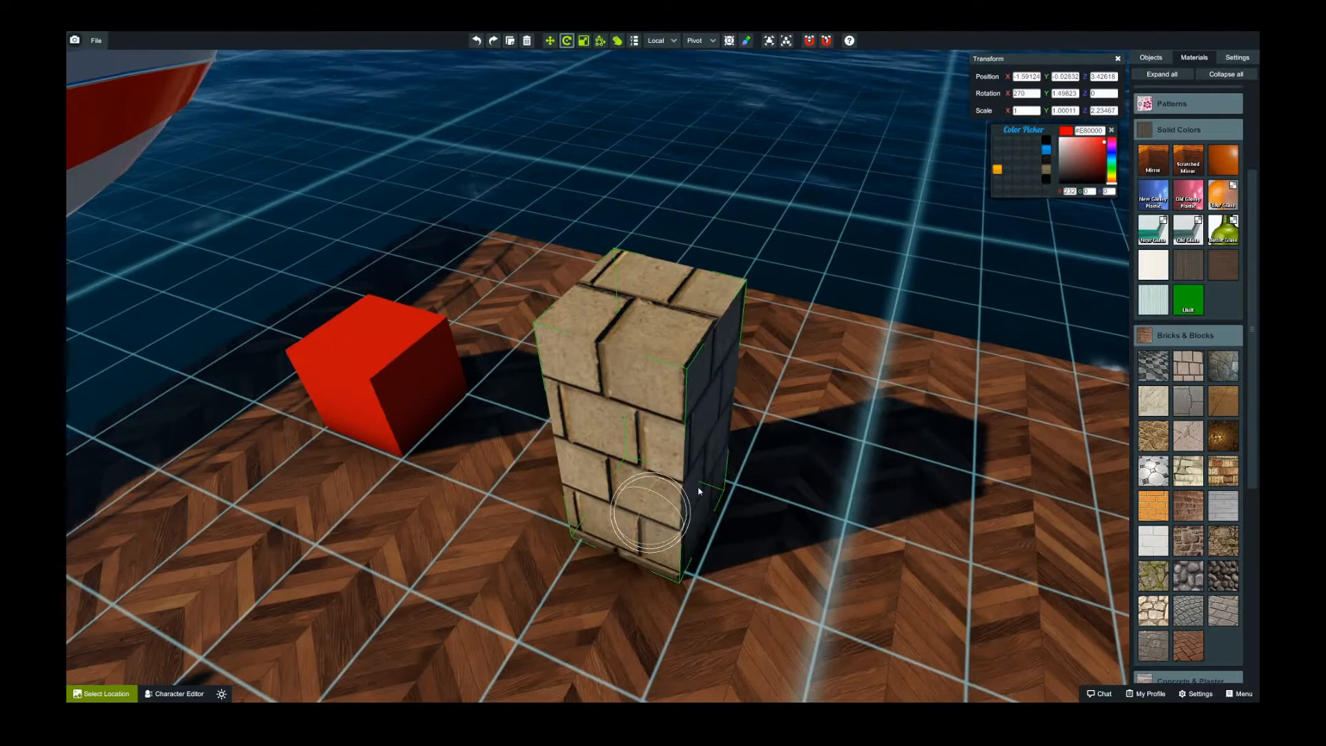
{"action": "key", "text": "t"}
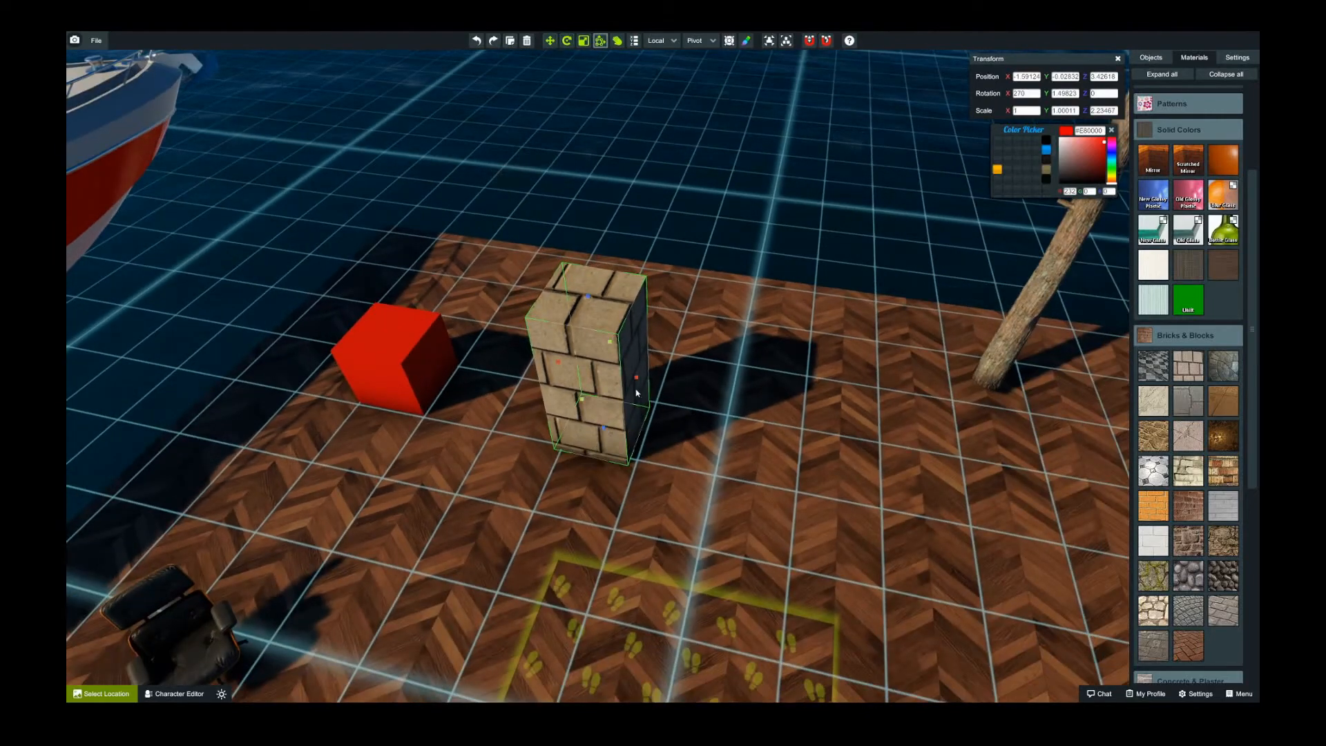
{"action": "left_click_drag", "start_coordinate": [636, 378], "coordinate": [1040, 436]}
{"action": "right_click_drag", "start_coordinate": [1039, 436], "coordinate": [1041, 436]}
{"action": "left_click_drag", "start_coordinate": [1041, 436], "coordinate": [963, 426]}
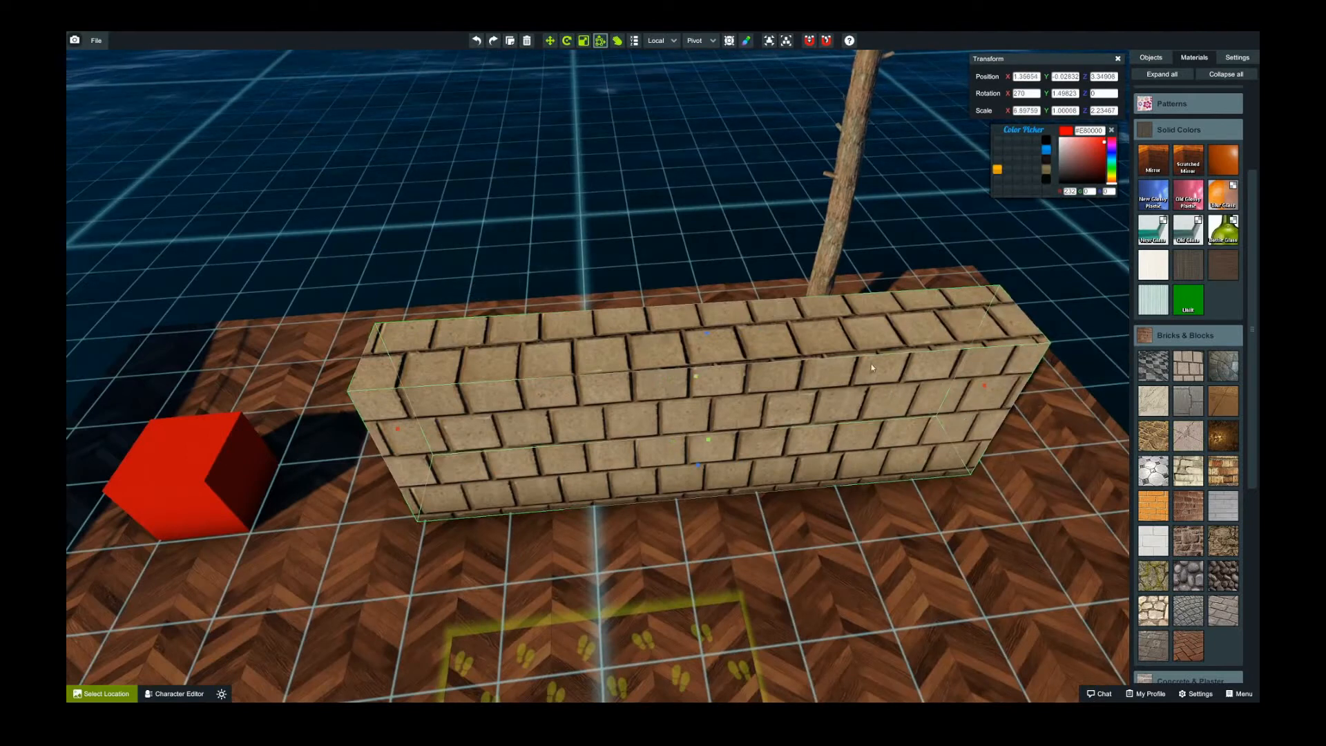
Step: Try a slight rotation of the long stone wall and undo the rotation and stretching changes
{"action": "key", "text": "e"}
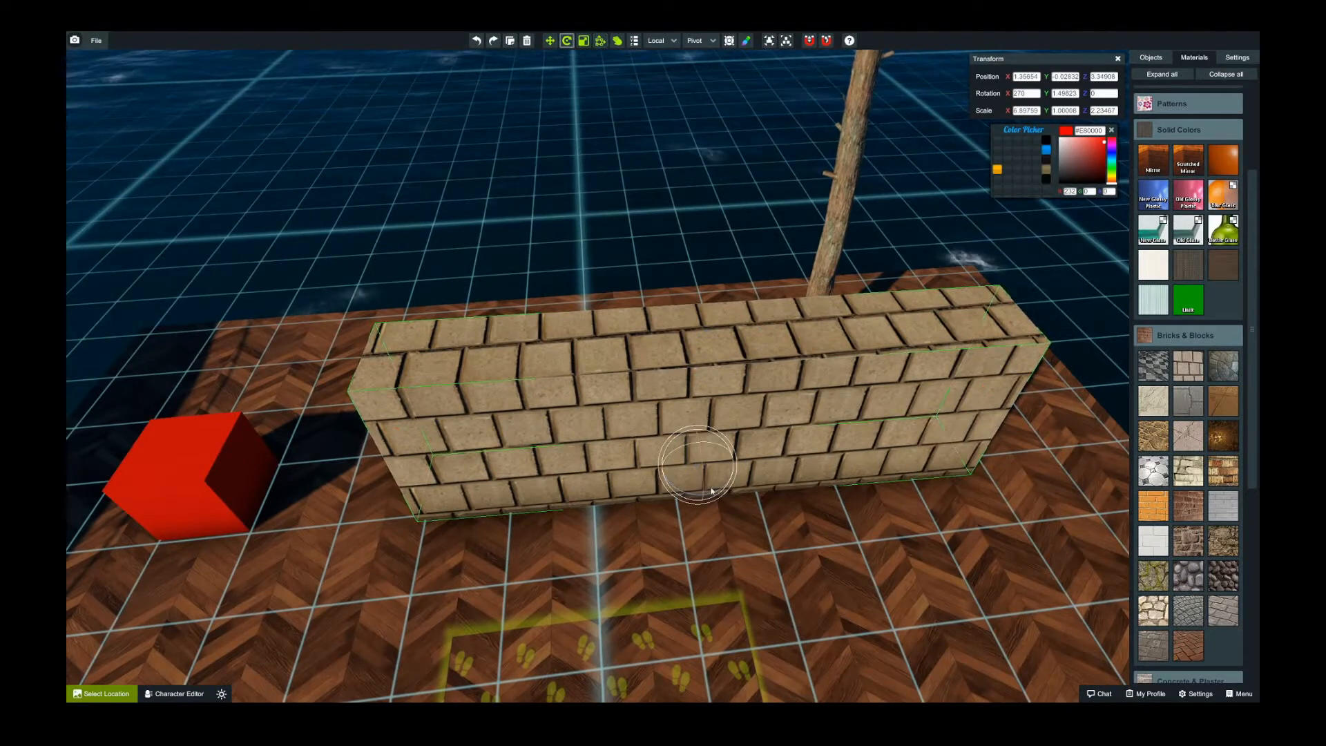
{"action": "left_click_drag", "start_coordinate": [714, 496], "coordinate": [715, 495]}
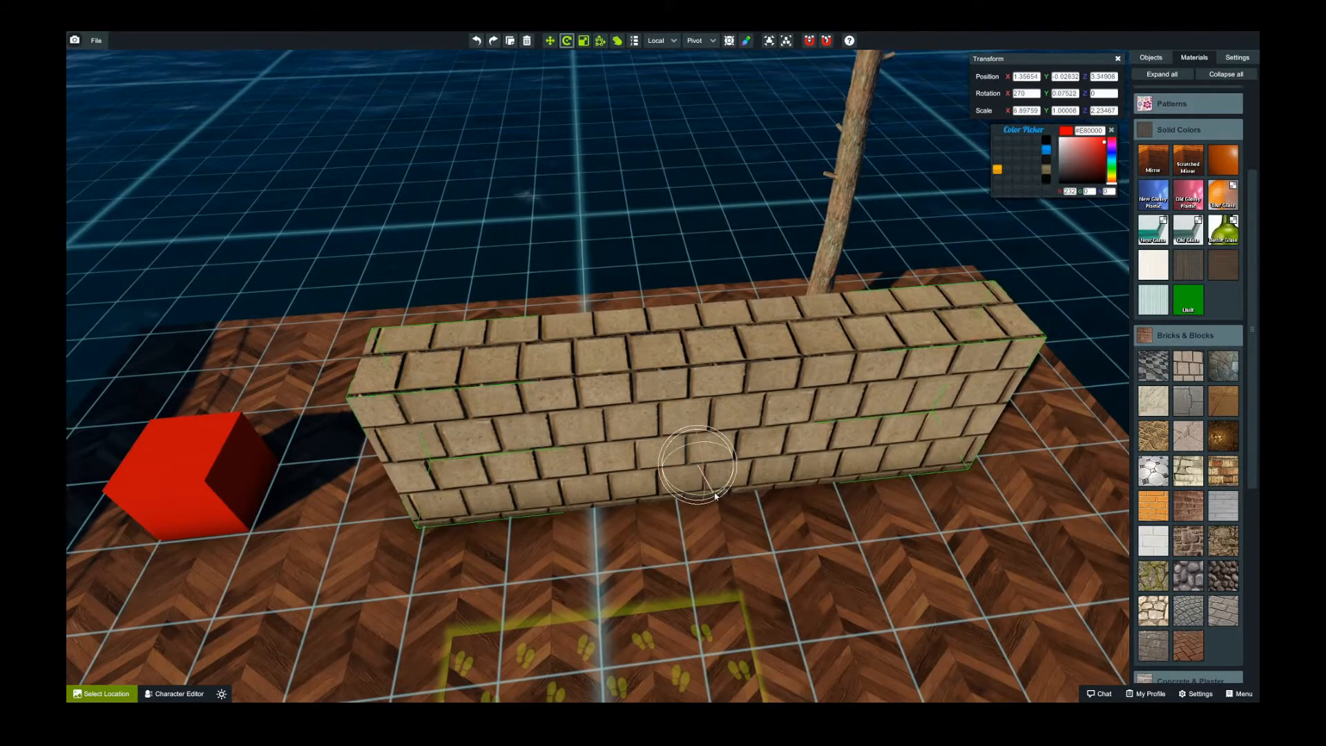
{"action": "left_click", "coordinate": [808, 517]}
{"action": "right_click_drag", "start_coordinate": [808, 517], "coordinate": [911, 399]}
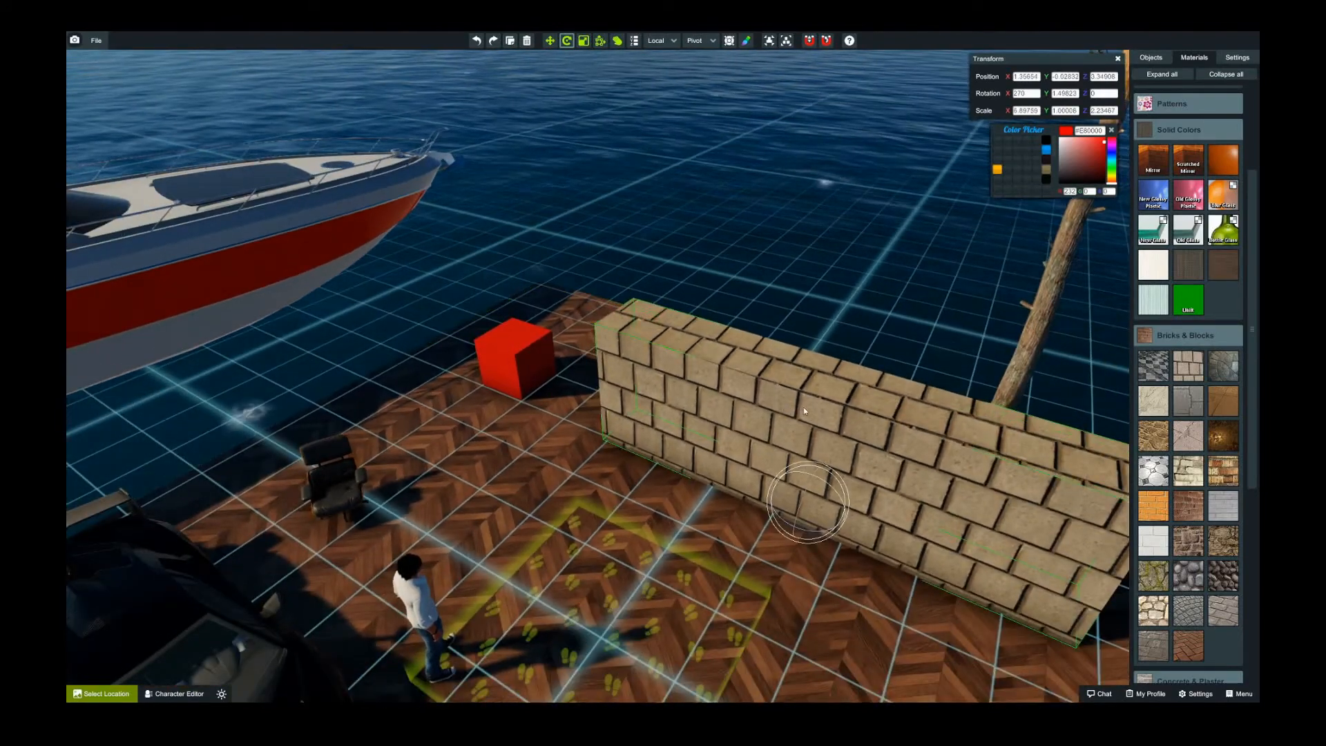
{"action": "key", "text": "ctrl+z"}
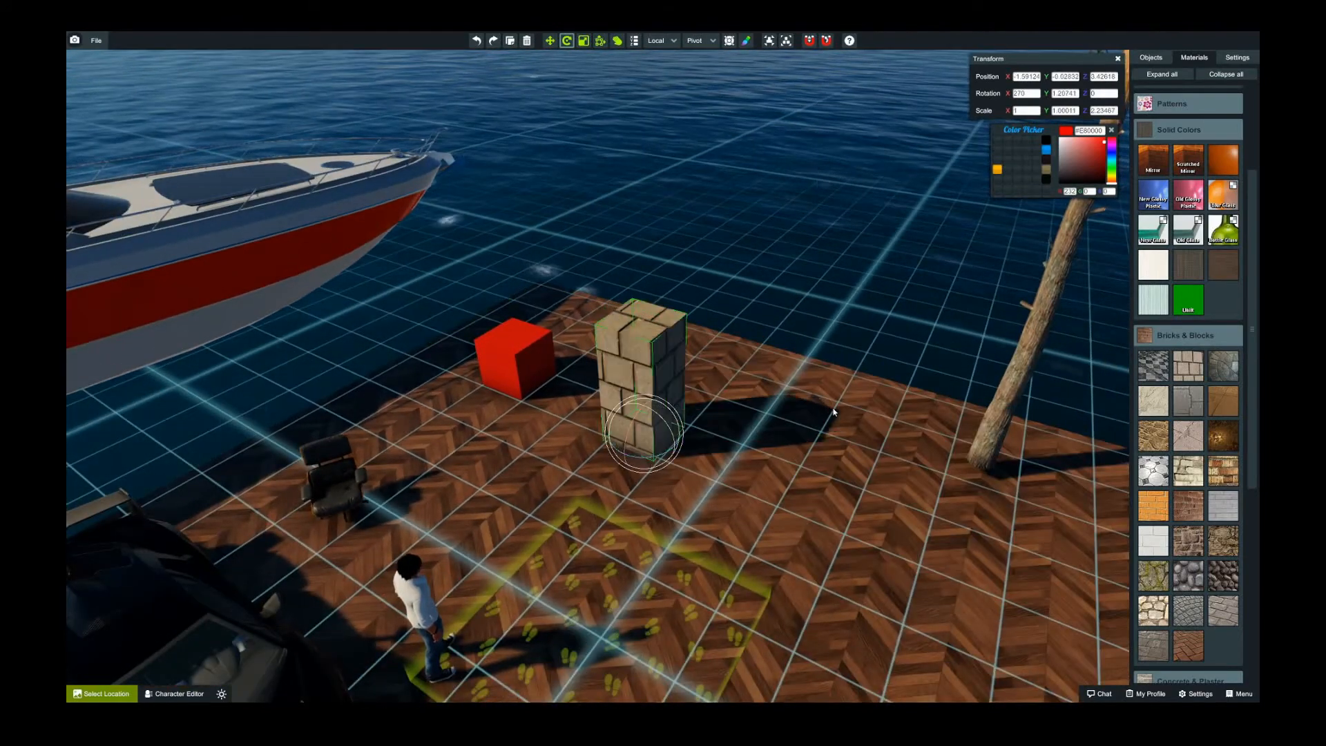
Step: Look through the Patterns materials and collapse all material groups
{"action": "left_click", "coordinate": [1182, 131]}
{"action": "scroll", "coordinate": [1201, 207], "scroll_direction": "up", "scroll_amount": 3}
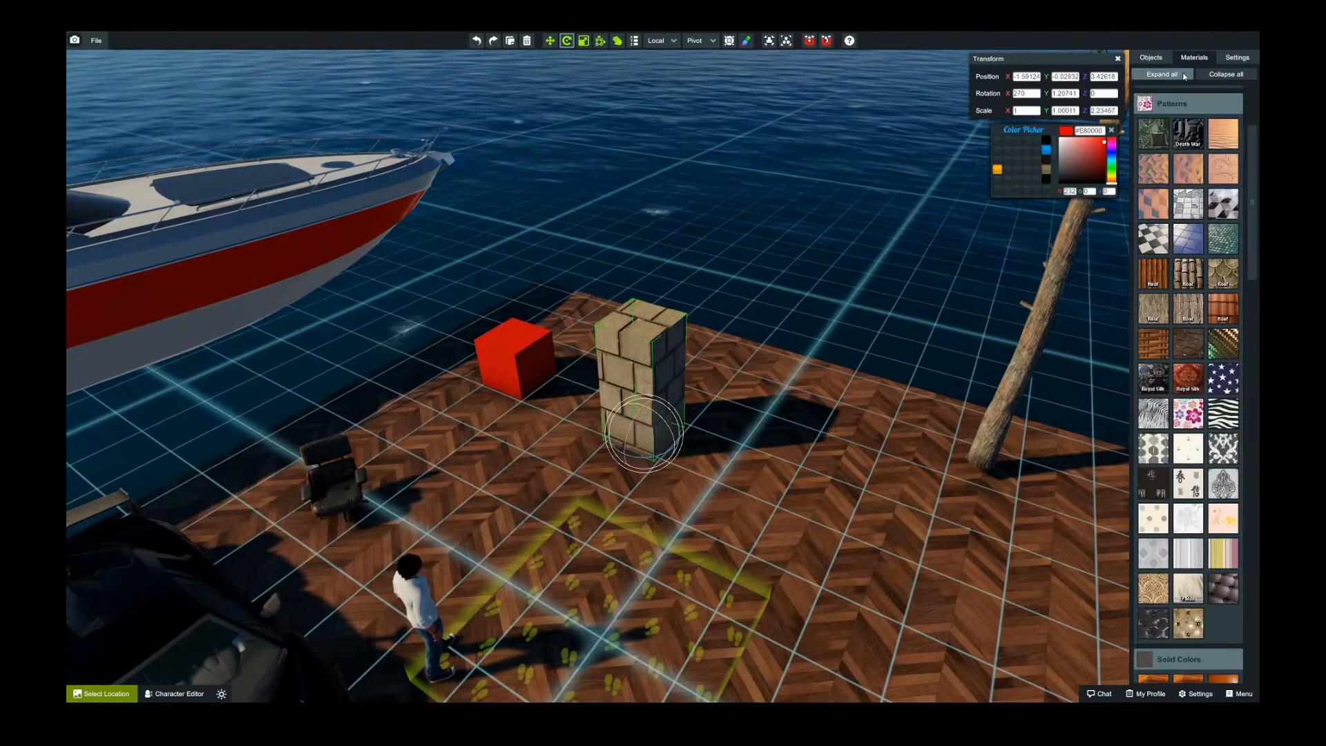
{"action": "left_click", "coordinate": [1220, 74]}
Step: Try lowering the scene's ocean level to -2 and to -1000 m
{"action": "left_click", "coordinate": [1236, 57]}
{"action": "right_click_drag", "start_coordinate": [823, 302], "coordinate": [705, 355]}
{"action": "scroll", "coordinate": [706, 356], "scroll_direction": "down", "scroll_amount": 5}
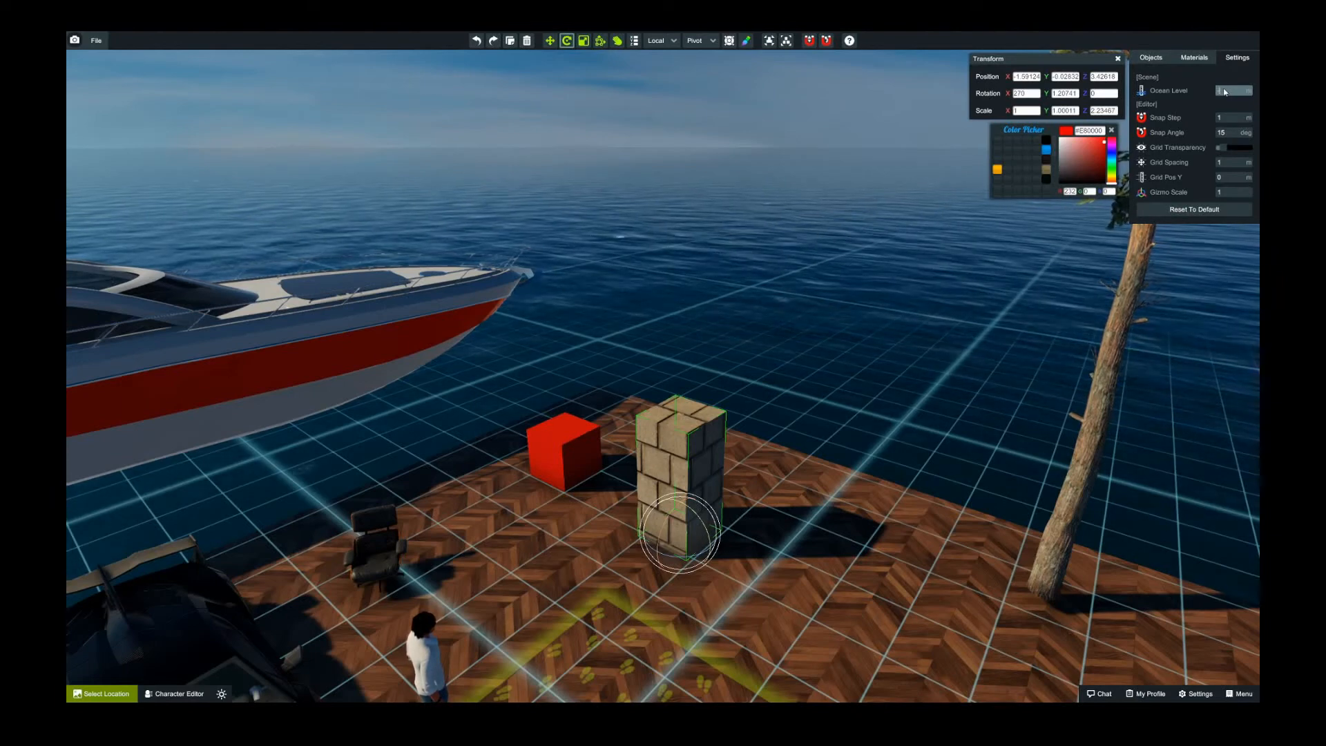
{"action": "type", "text": "-2"}
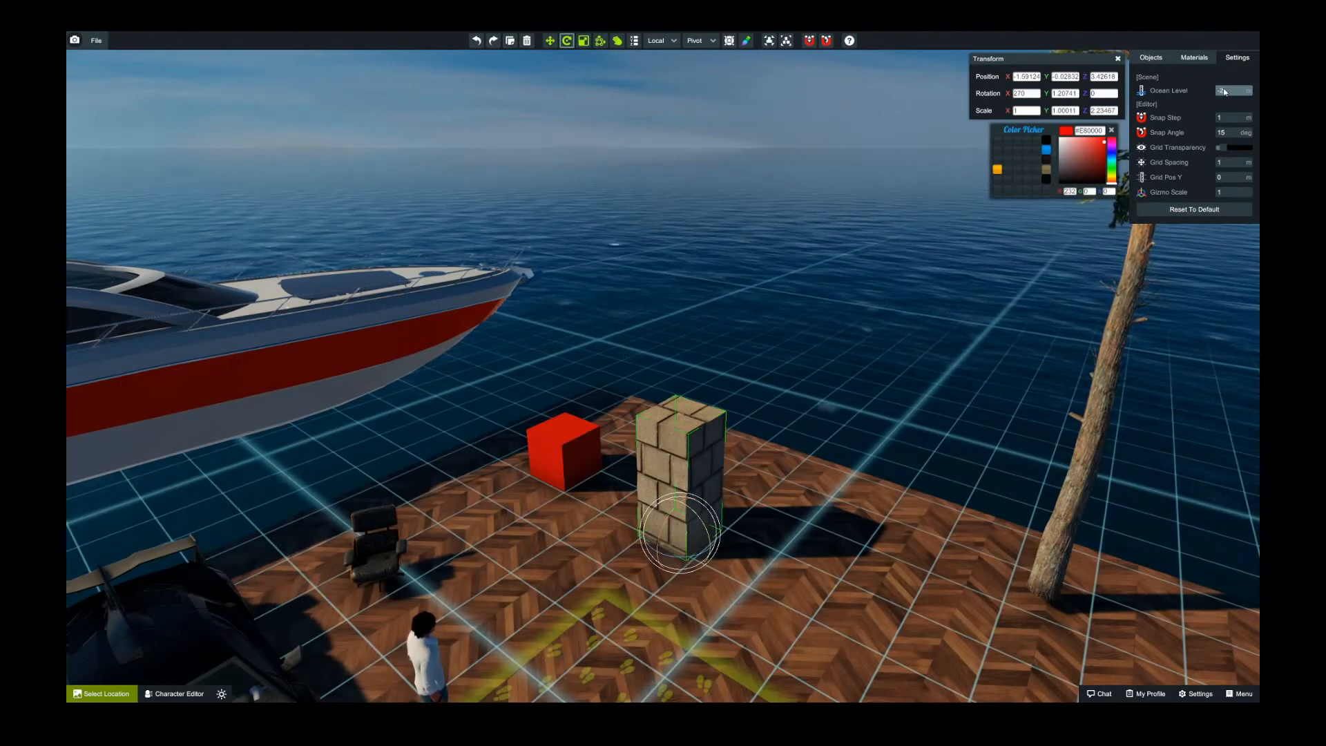
{"action": "left_click", "coordinate": [1233, 94]}
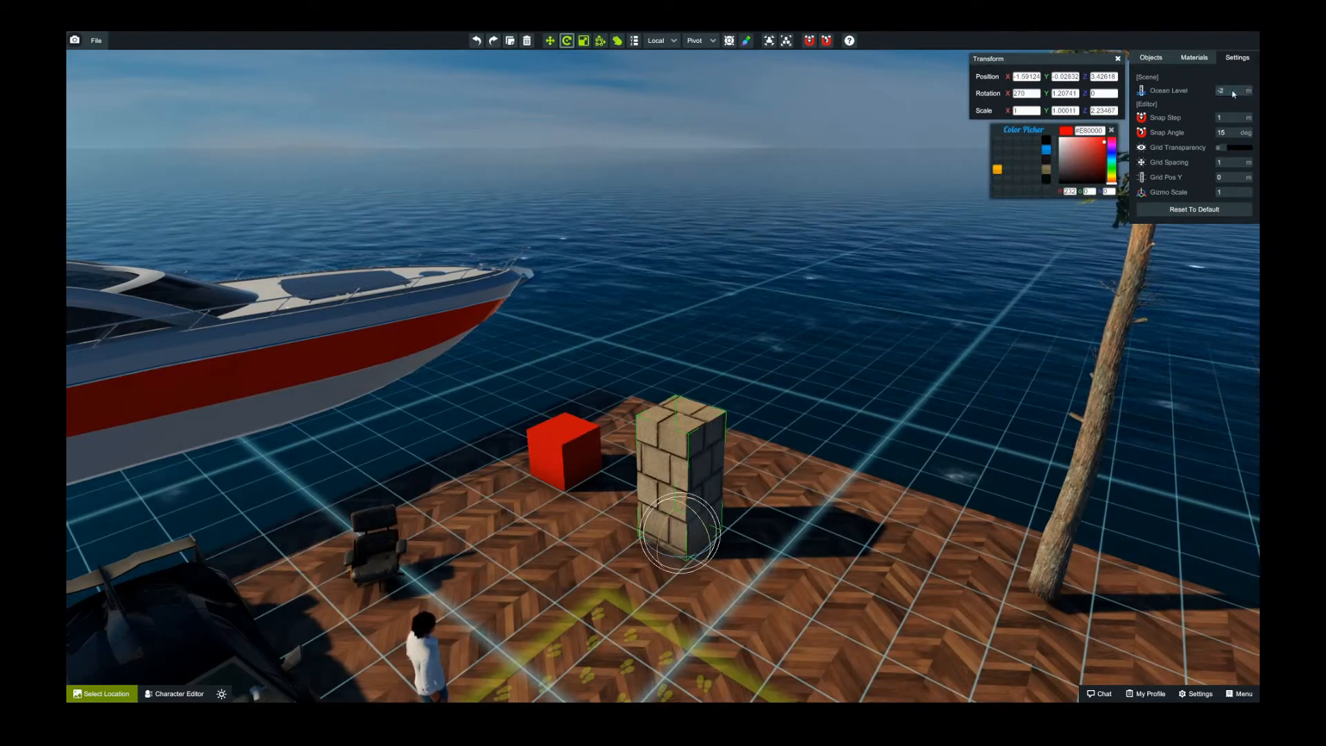
{"action": "type", "text": "-1000"}
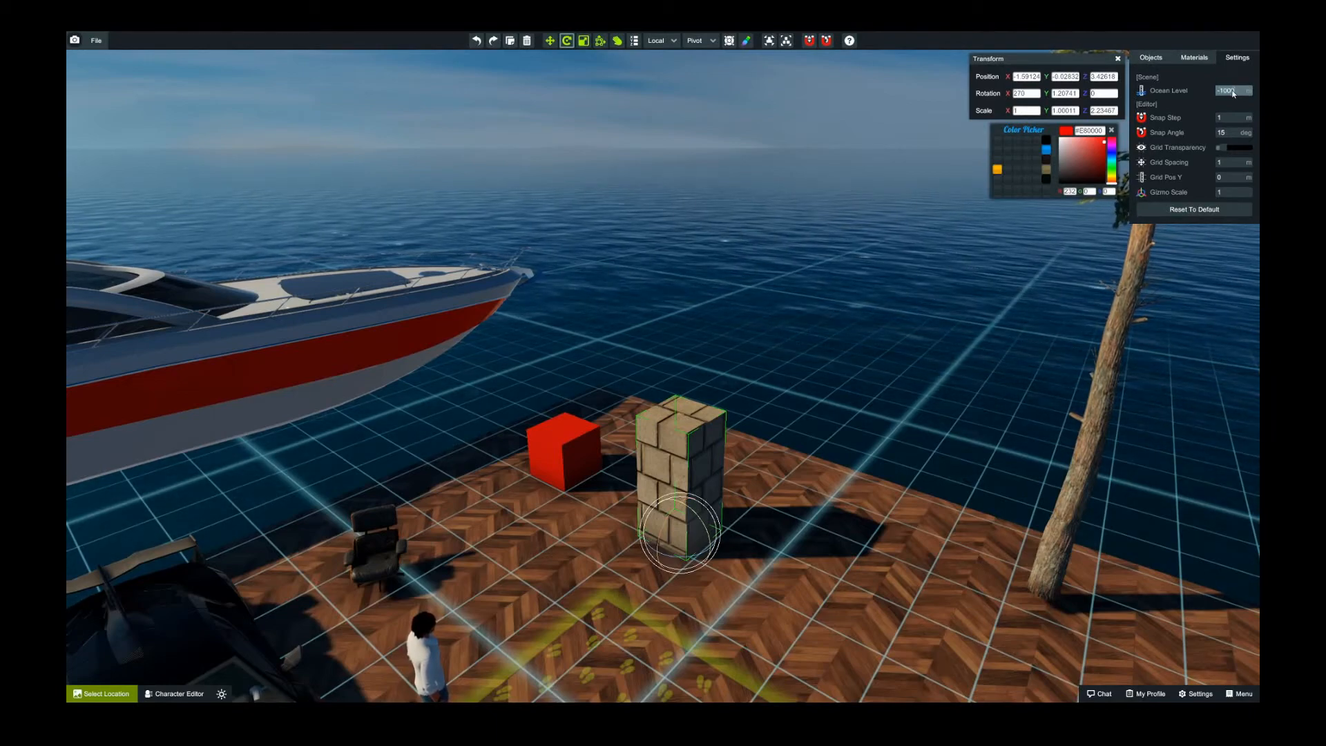
{"action": "key", "text": "Return"}
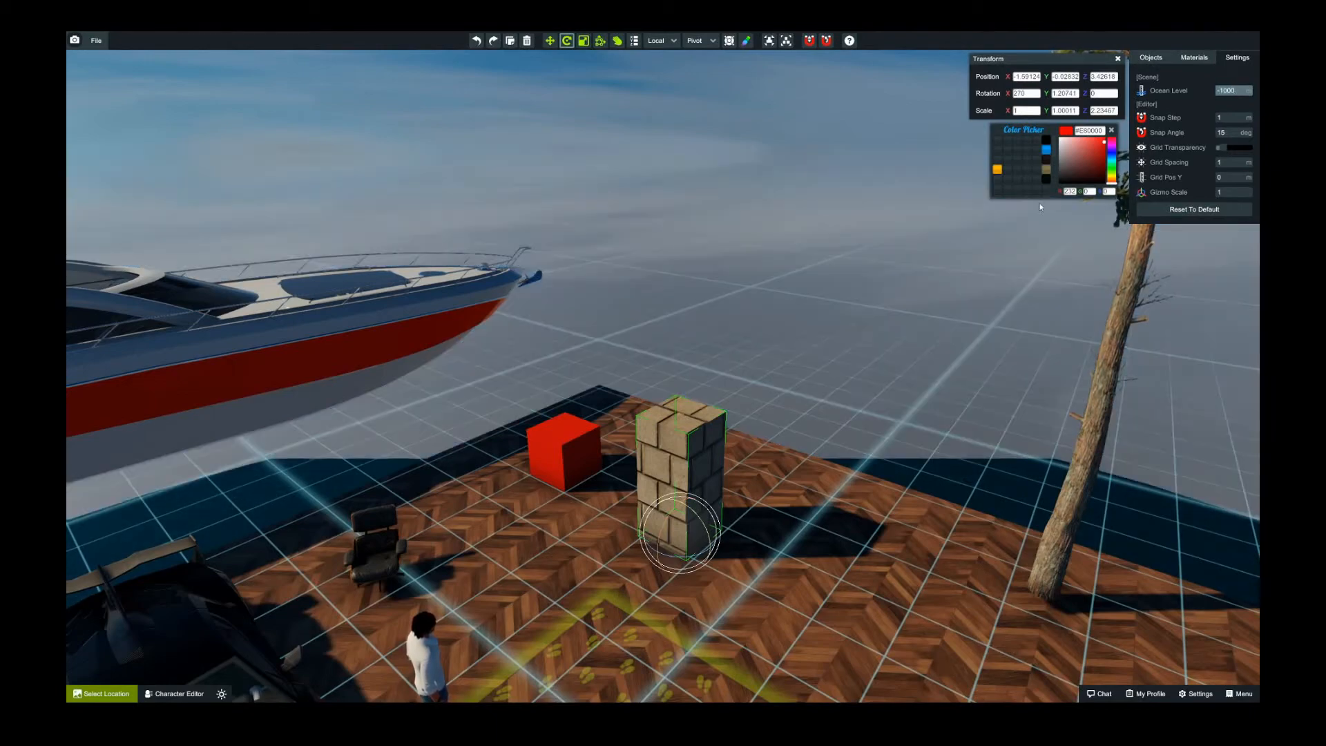
Step: Set the scene's ocean level to 0 m
{"action": "right_click_drag", "start_coordinate": [898, 399], "coordinate": [954, 329]}
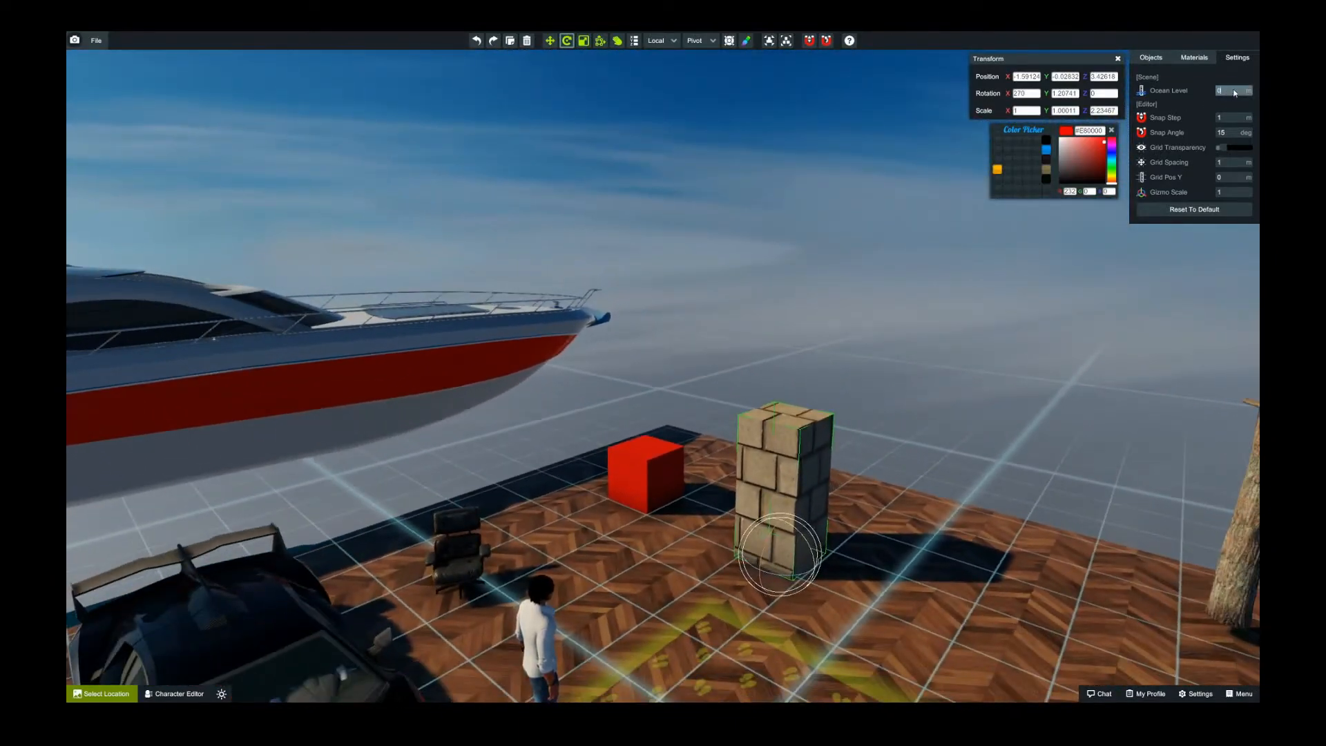
{"action": "key", "text": "Return"}
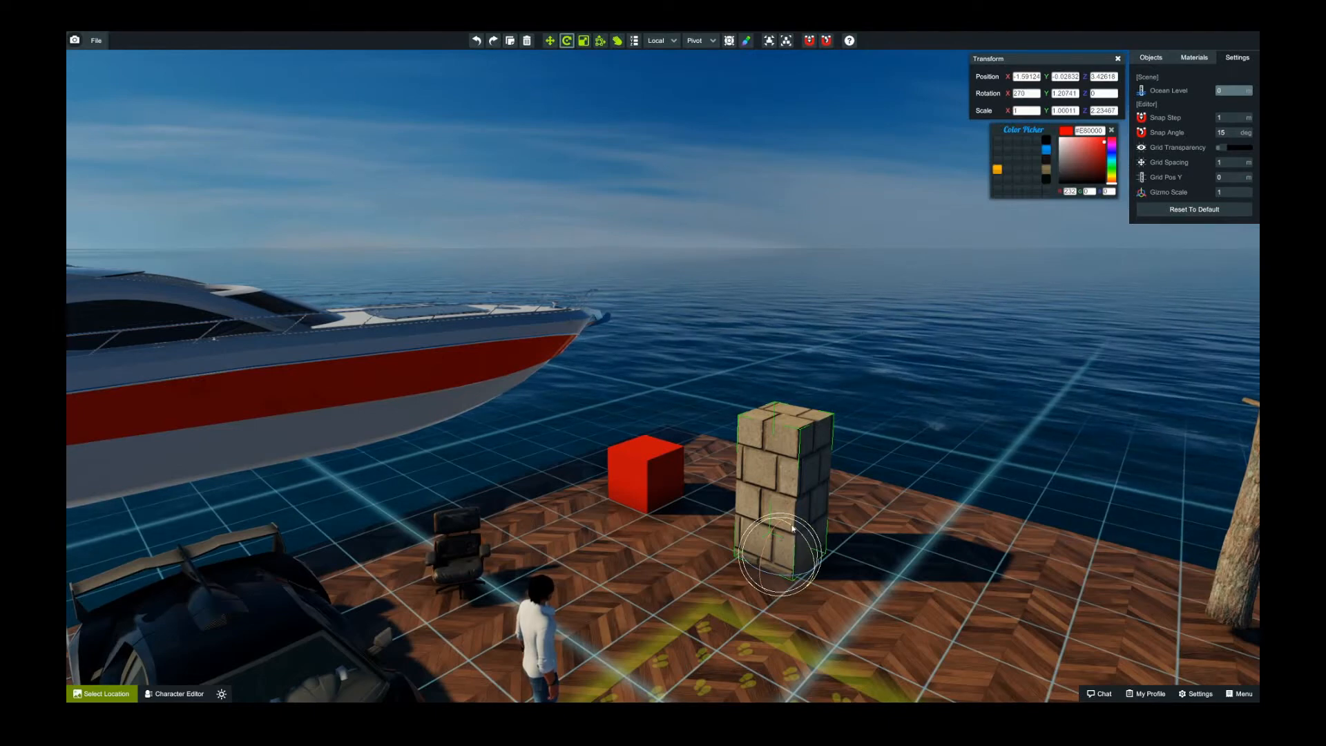
Step: Try moving the stone block along its X axis to about -0.09 and undo the move
{"action": "key", "text": "w"}
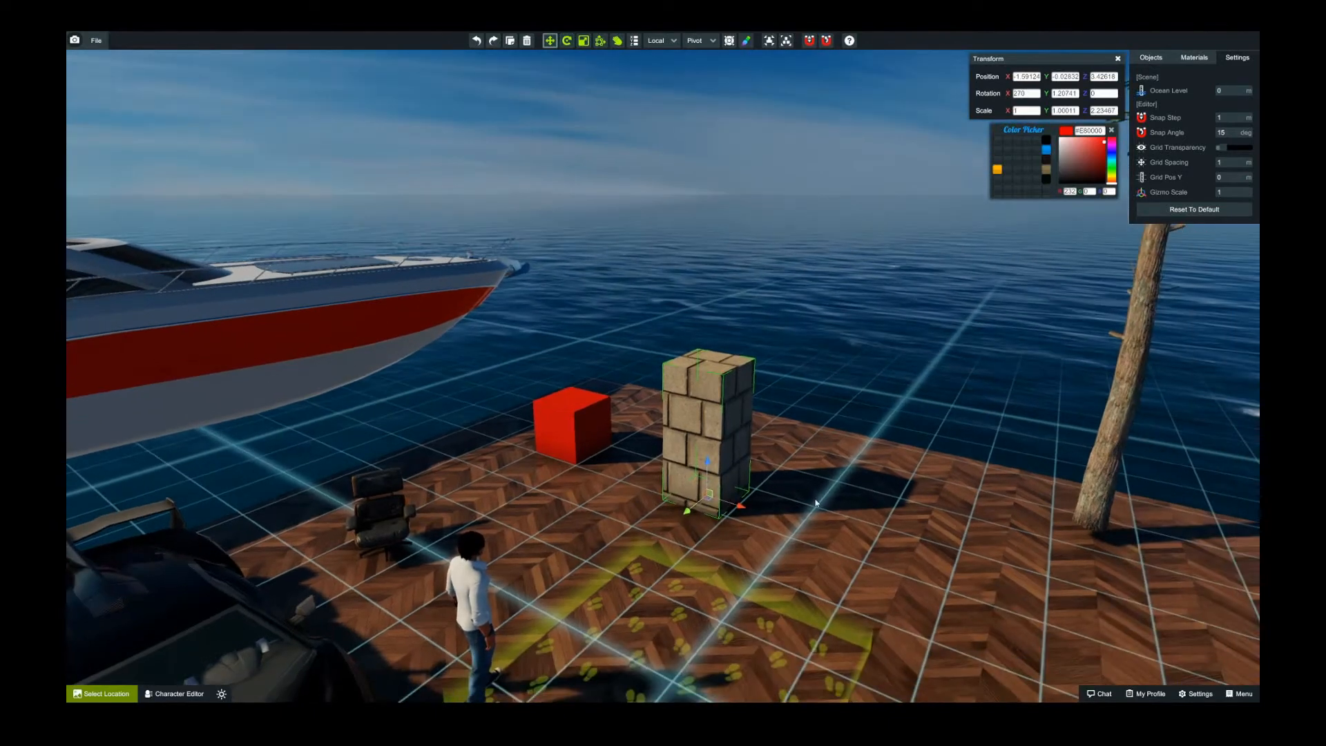
{"action": "left_click_drag", "start_coordinate": [740, 507], "coordinate": [862, 536]}
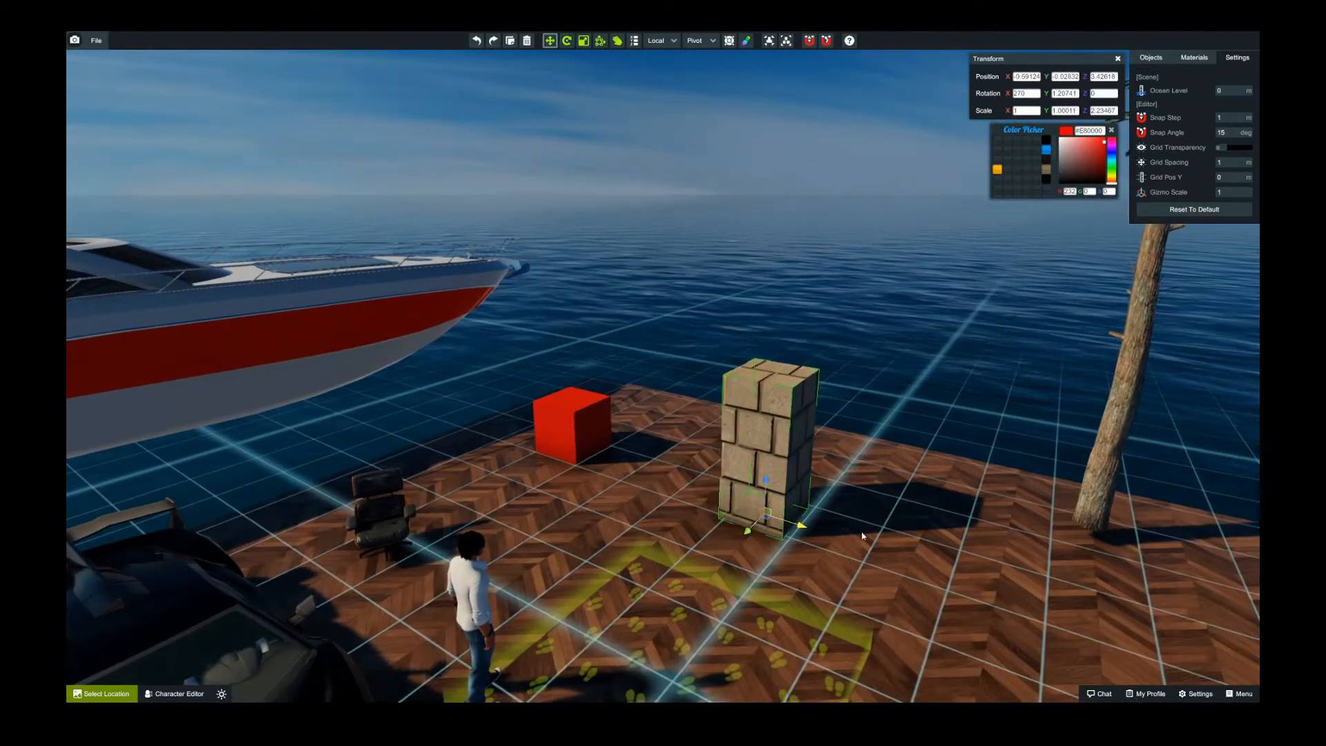
{"action": "key", "text": "ctrl+z"}
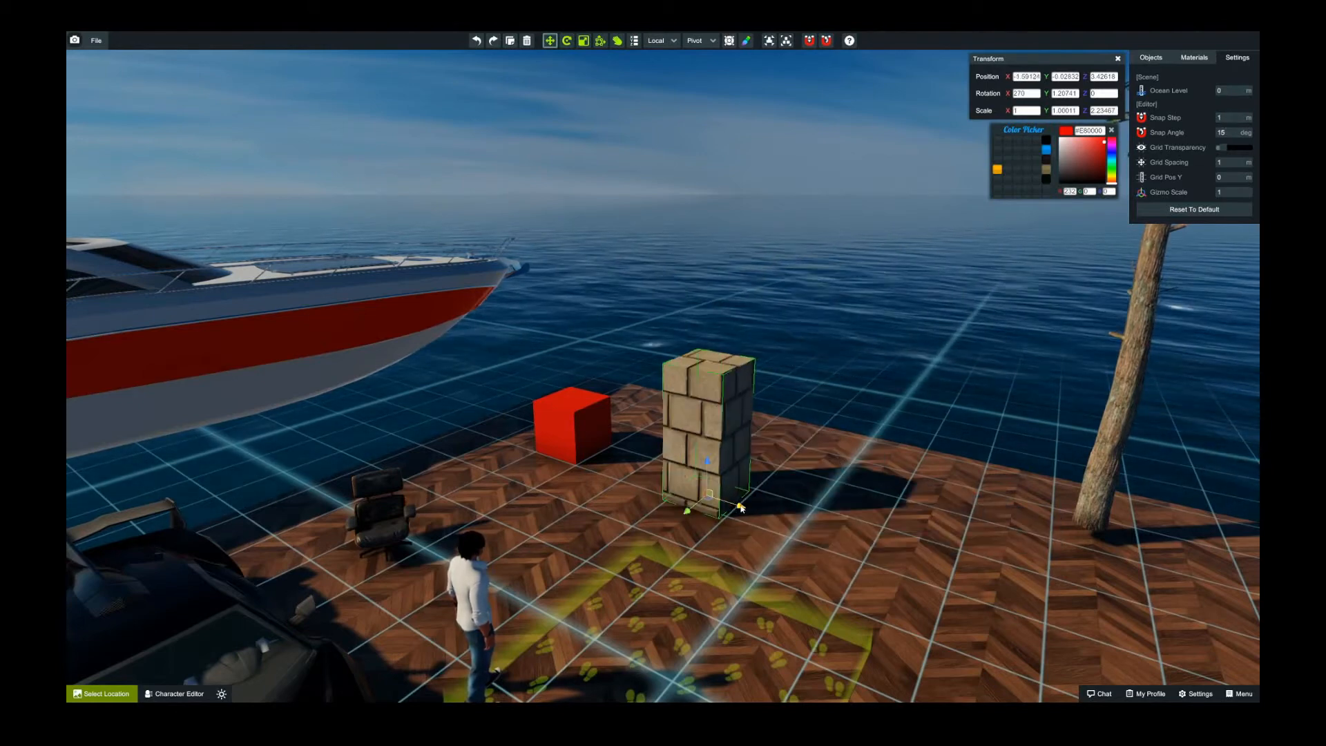
{"action": "mouse_move", "coordinate": [740, 506]}
{"action": "left_mouse_down"}
{"action": "mouse_move", "coordinate": [868, 534]}
{"action": "mouse_move", "coordinate": [740, 506]}
{"action": "left_mouse_up"}
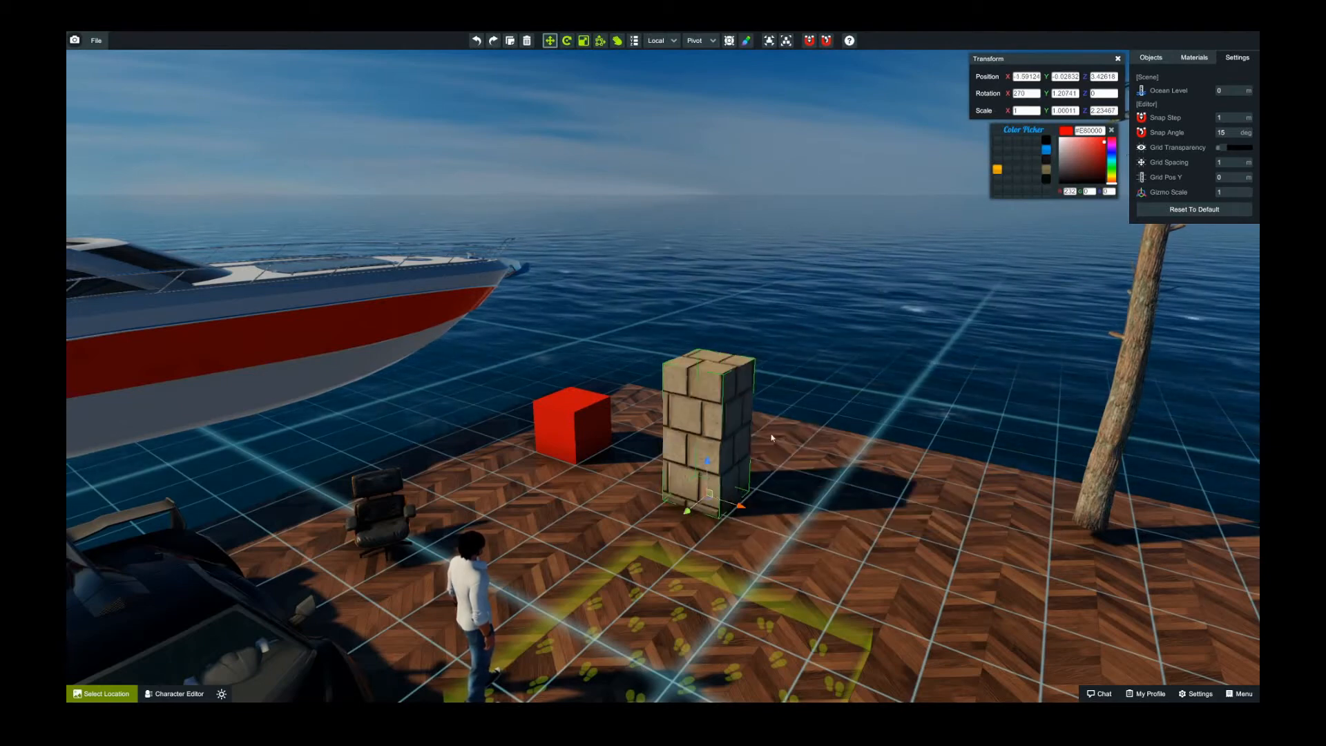
Step: Rotate the stone block slightly to a Y rotation of about -6°
{"action": "key", "text": "e"}
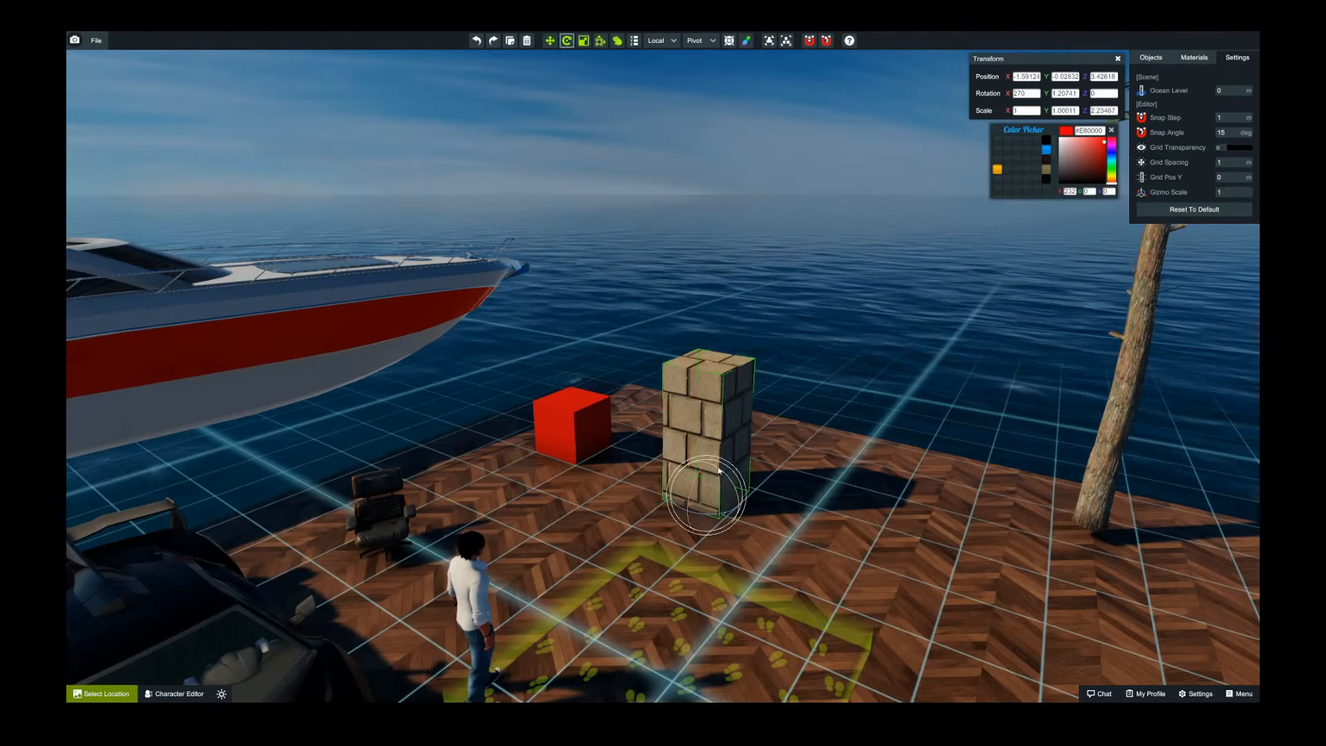
{"action": "left_click_drag", "start_coordinate": [719, 470], "coordinate": [719, 484]}
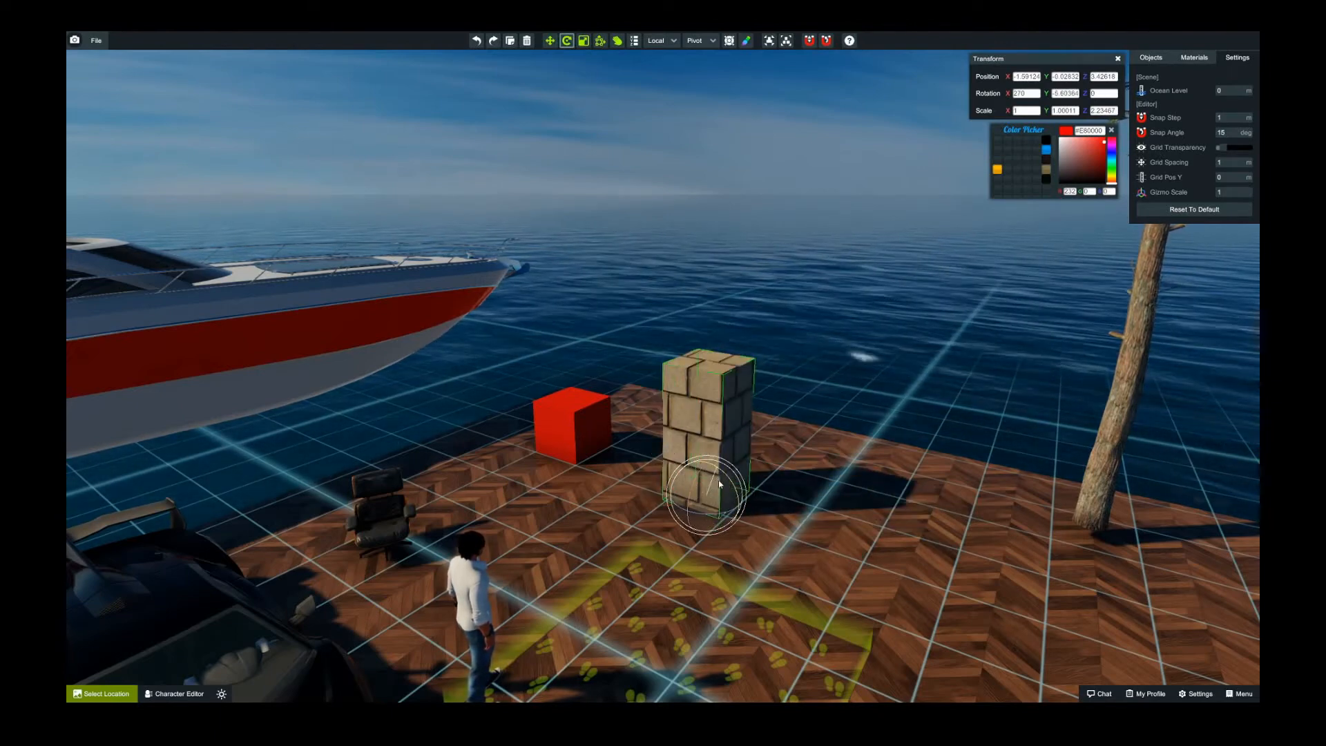
Step: Try the Grid Transparency setting from fully hidden grid lines up to clearly brighter ones
{"action": "right_click_drag", "start_coordinate": [911, 243], "coordinate": [915, 270]}
{"action": "scroll", "coordinate": [915, 269], "scroll_direction": "down", "scroll_amount": 3}
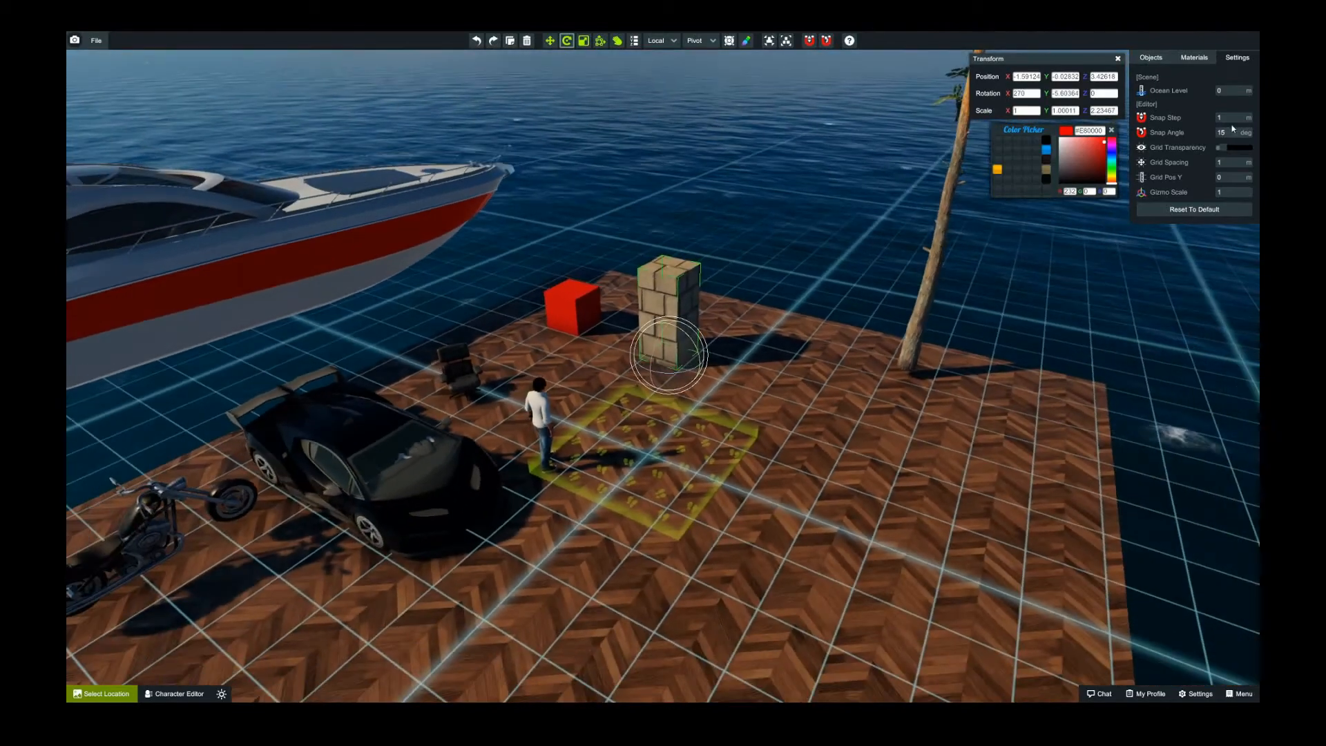
{"action": "left_click", "coordinate": [1215, 148]}
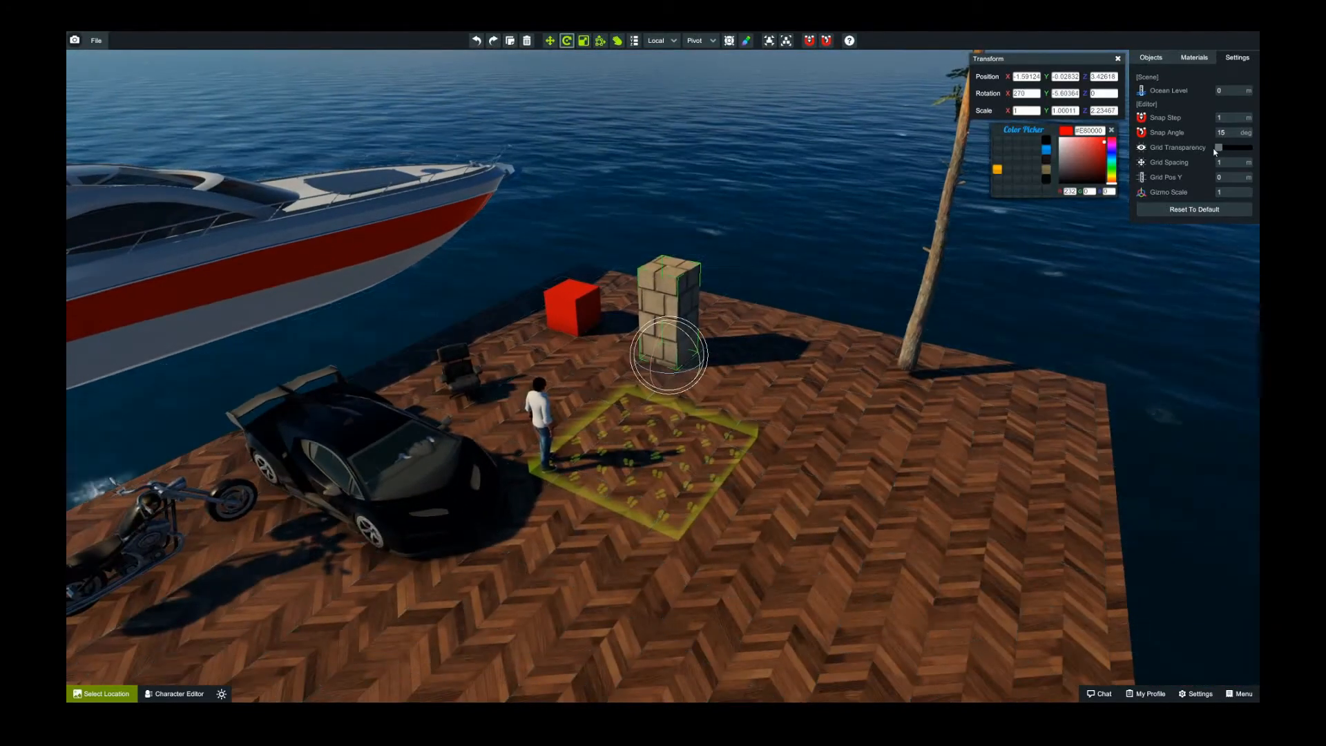
{"action": "left_click_drag", "start_coordinate": [1219, 147], "coordinate": [1236, 150]}
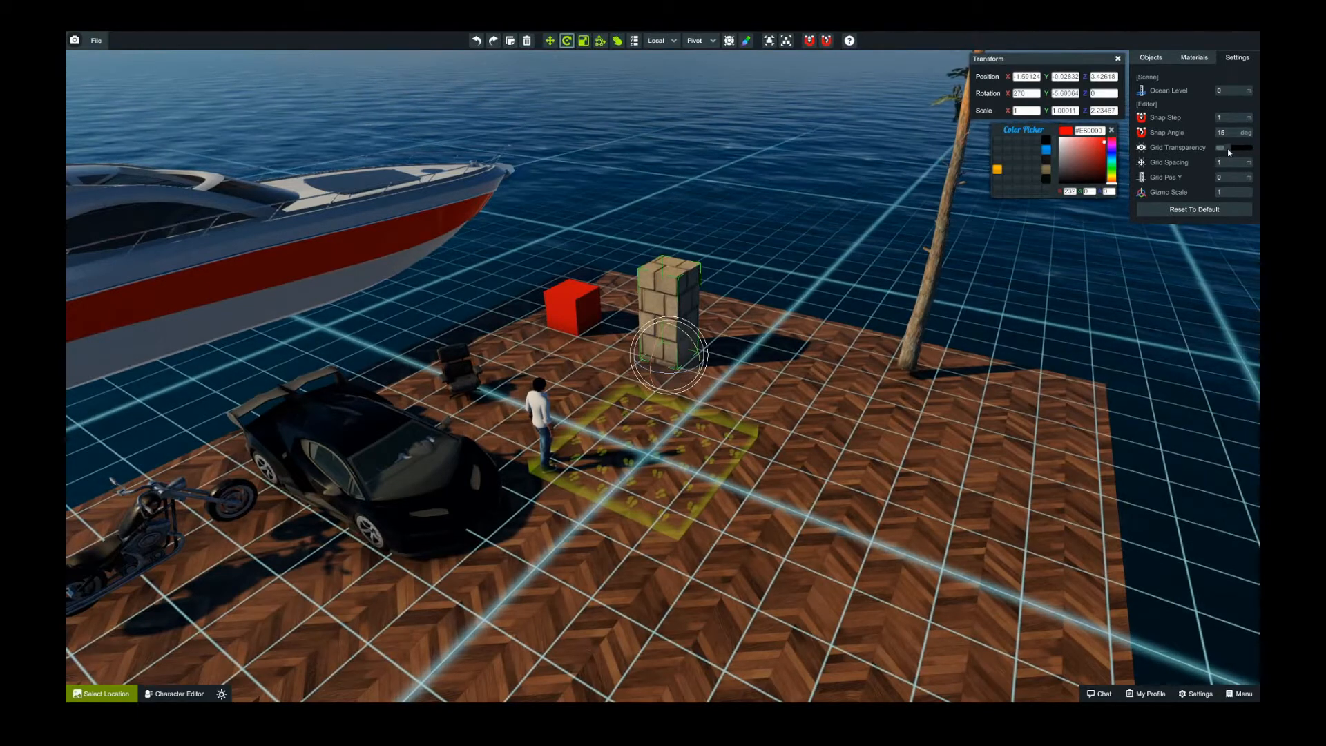
{"action": "left_click_drag", "start_coordinate": [1235, 152], "coordinate": [1239, 151]}
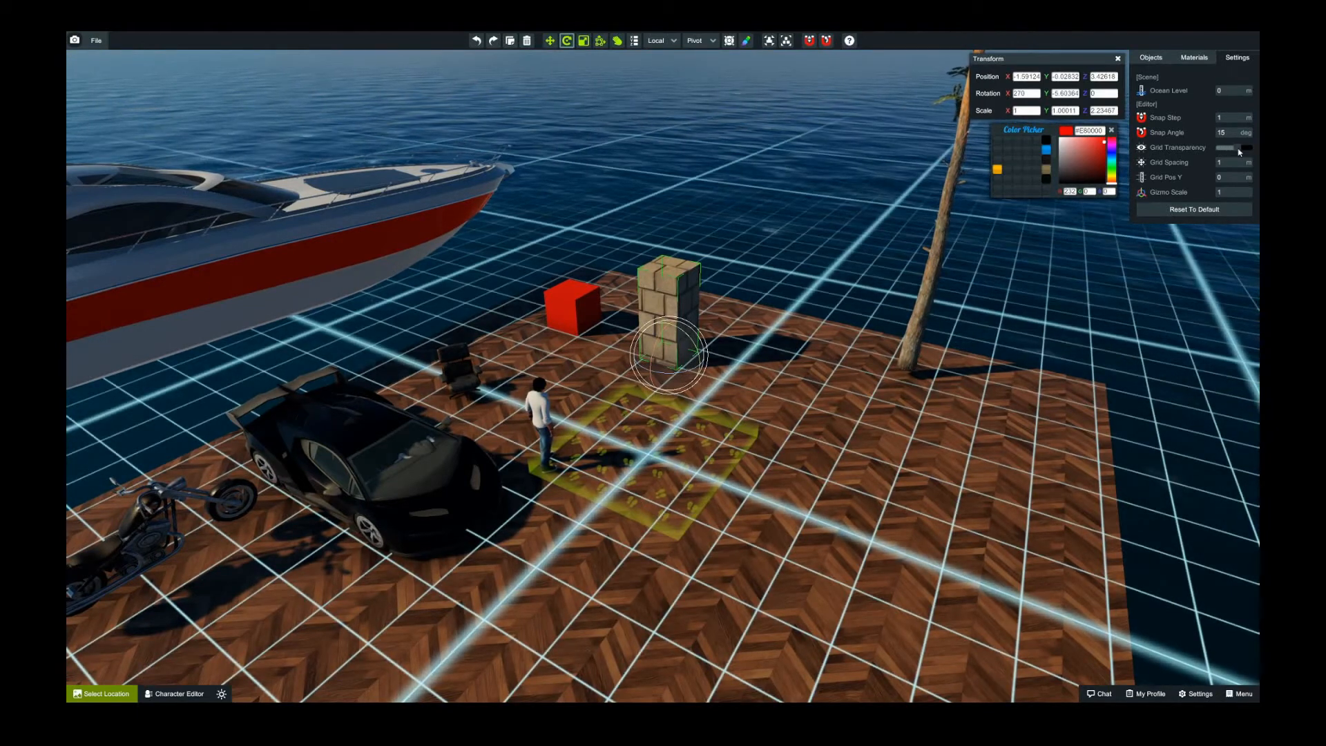
Step: Try a grid spacing of 0.1 m and restore the spacing to 1 m
{"action": "left_click", "coordinate": [1229, 164]}
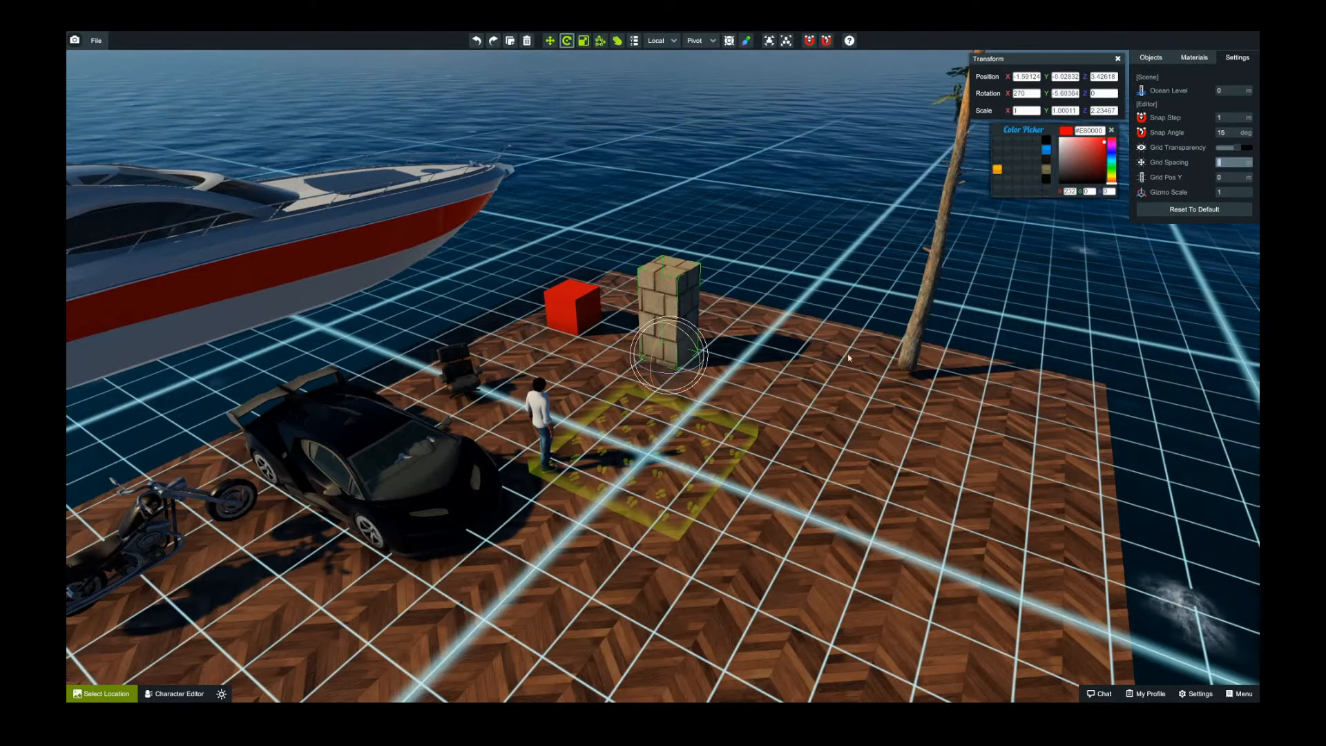
{"action": "right_click_drag", "start_coordinate": [806, 382], "coordinate": [838, 388]}
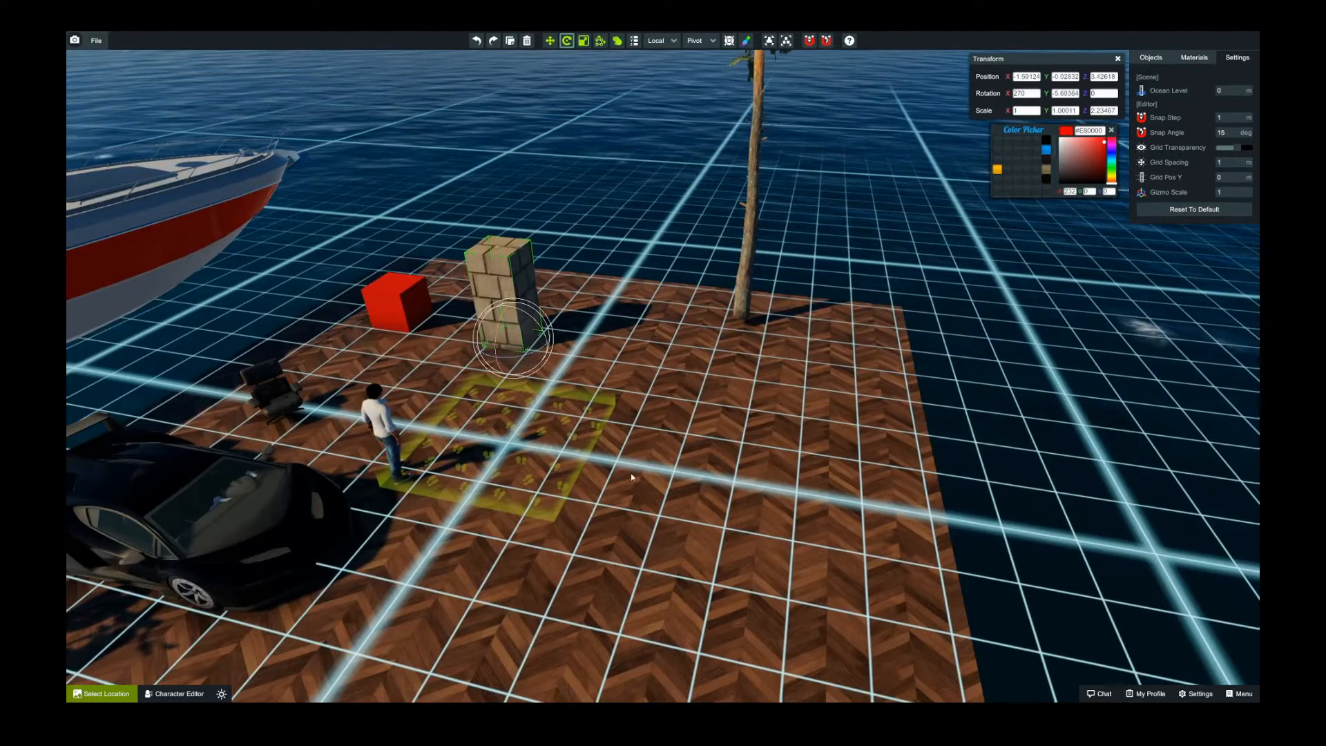
{"action": "right_click_drag", "start_coordinate": [813, 352], "coordinate": [801, 352]}
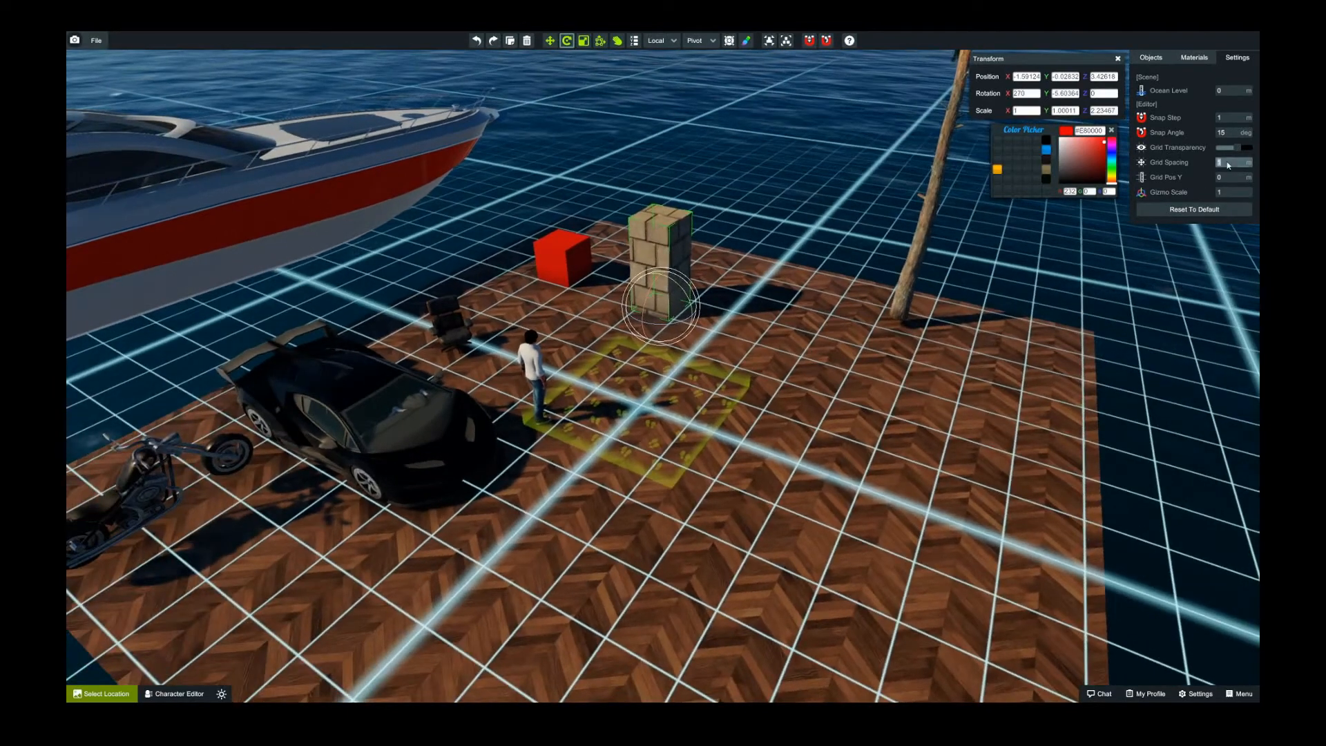
{"action": "type", "text": "0.1"}
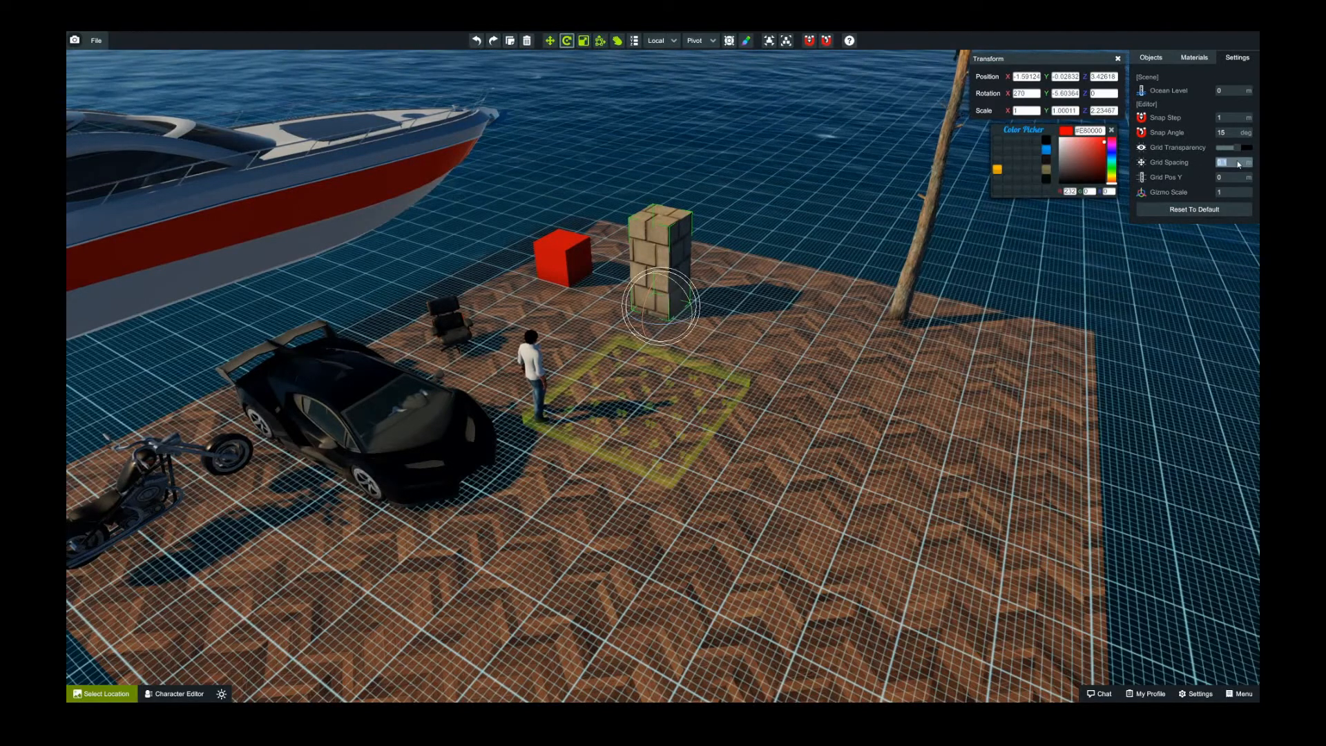
{"action": "key", "text": "Return"}
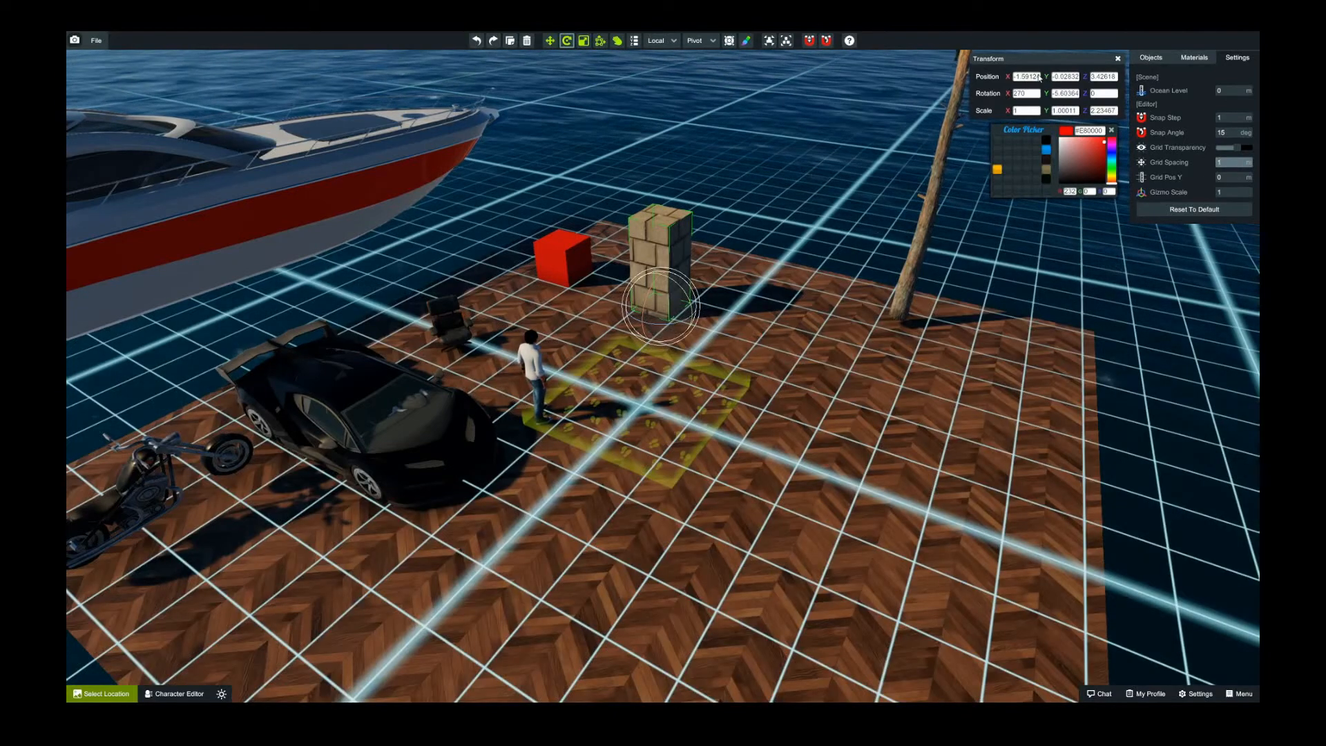
Step: Place the red cube at the grid origin by setting its X, Y and Z position to 0
{"action": "left_click", "coordinate": [580, 257]}
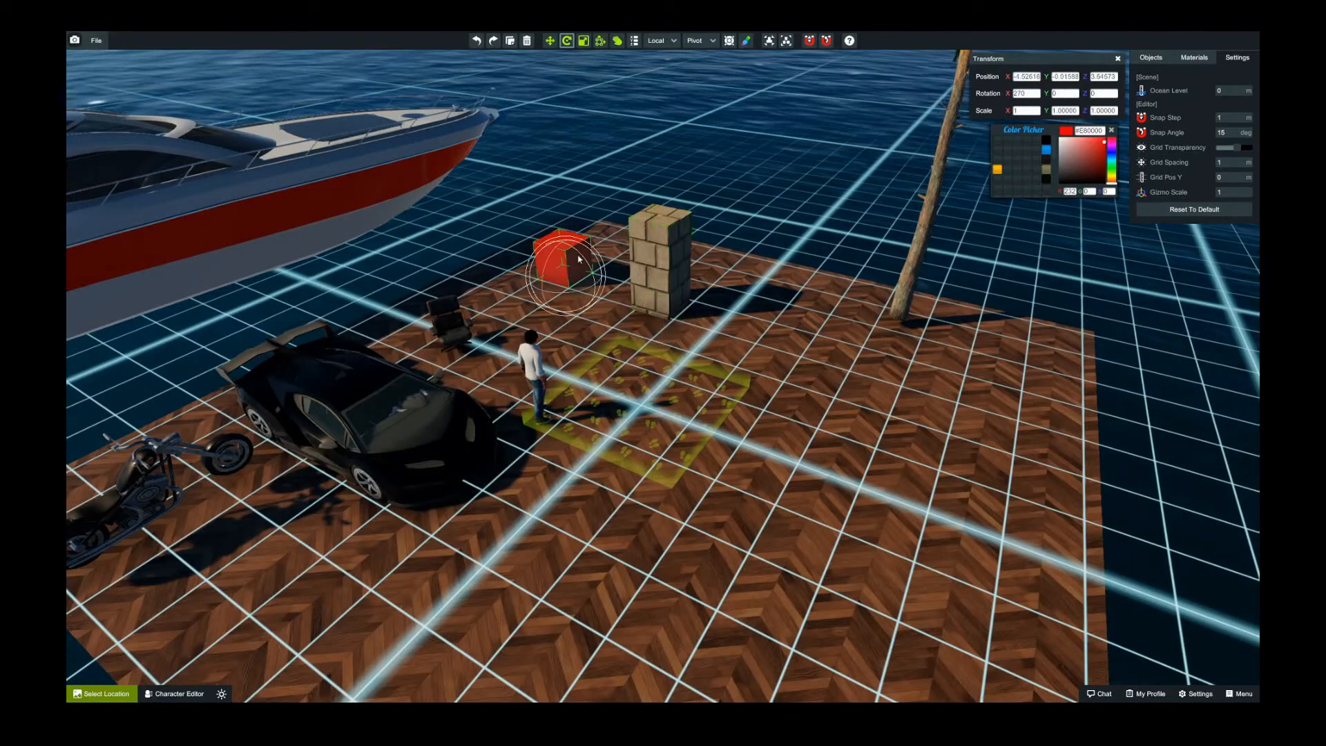
{"action": "key", "text": "w"}
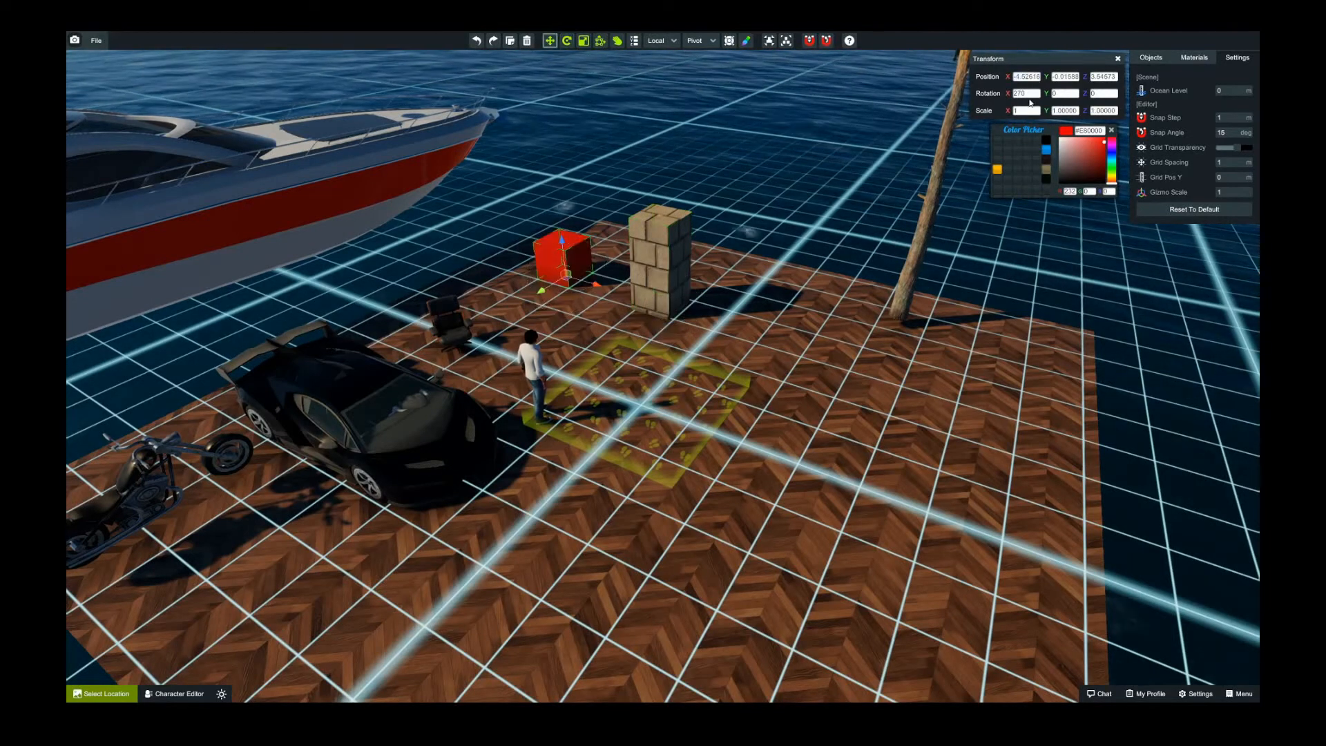
{"action": "type", "text": "0"}
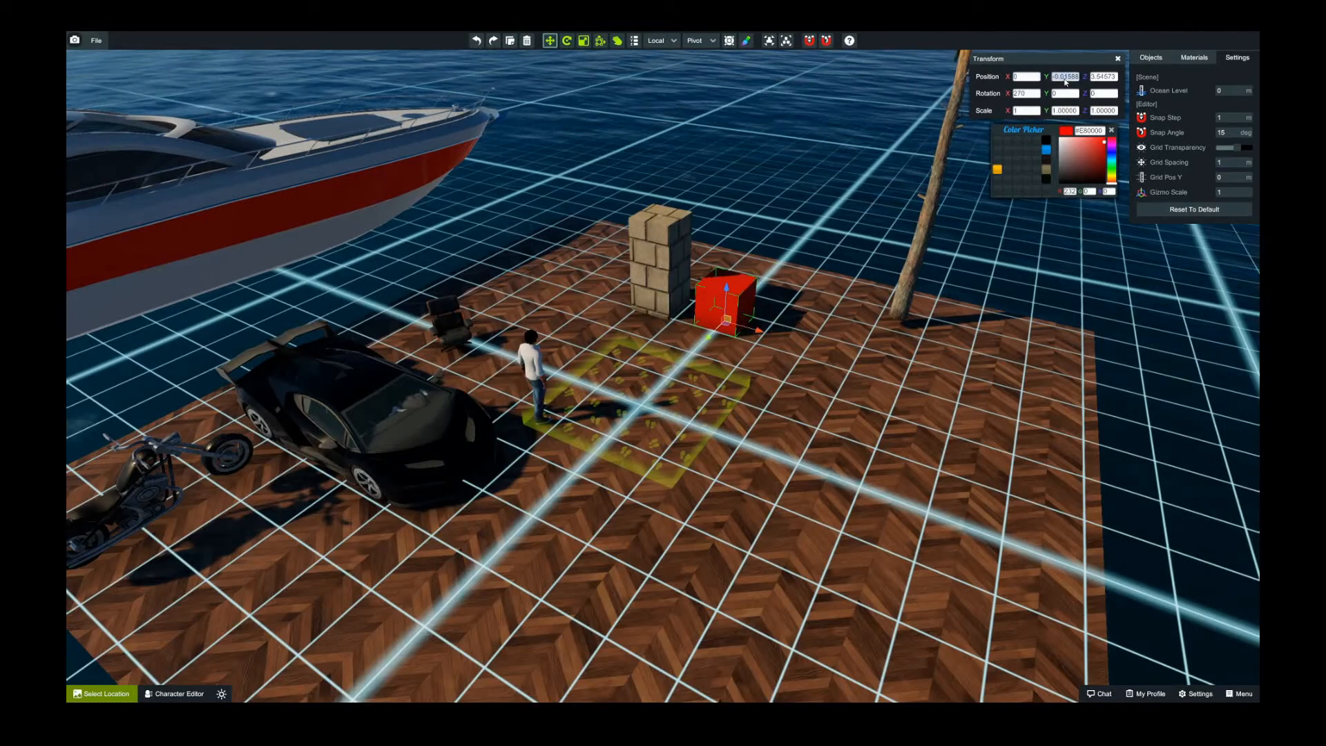
{"action": "type", "text": "0"}
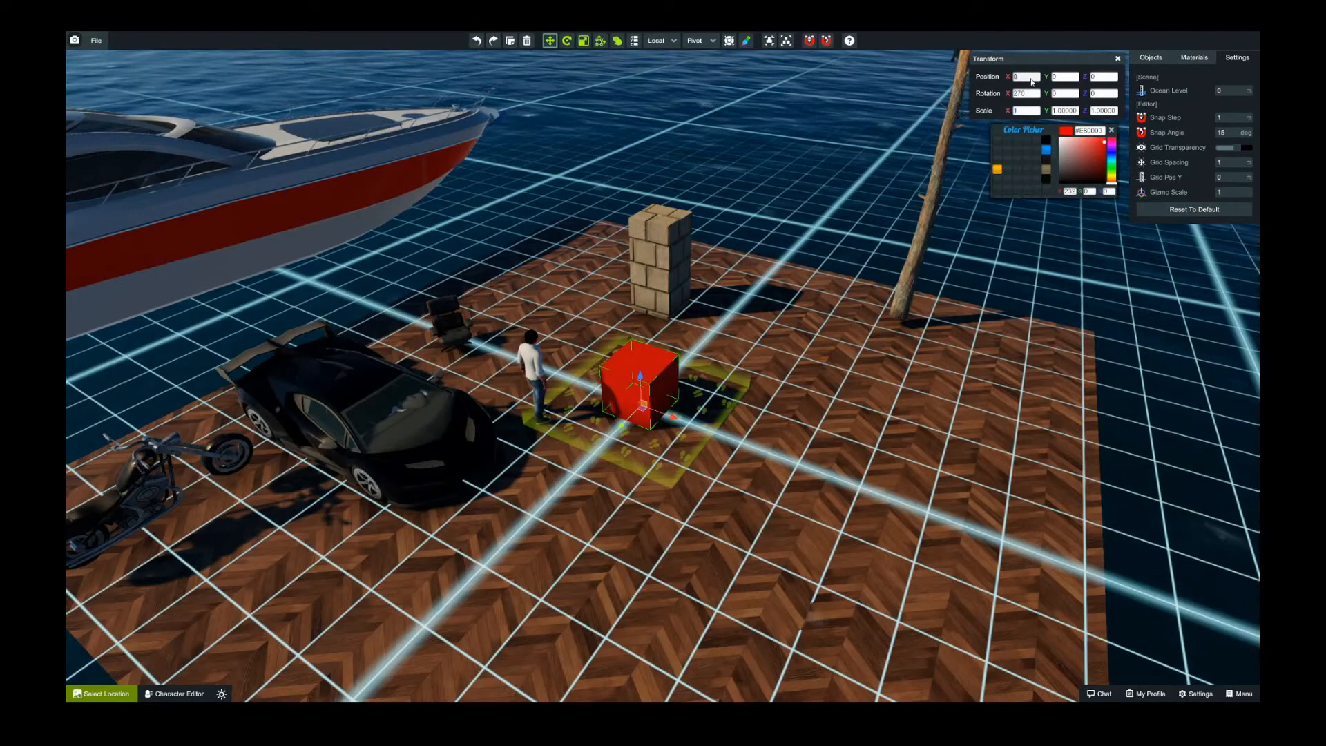
Step: Try X positions of 5 and -5 for the red cube and return its X position to 0
{"action": "type", "text": "5"}
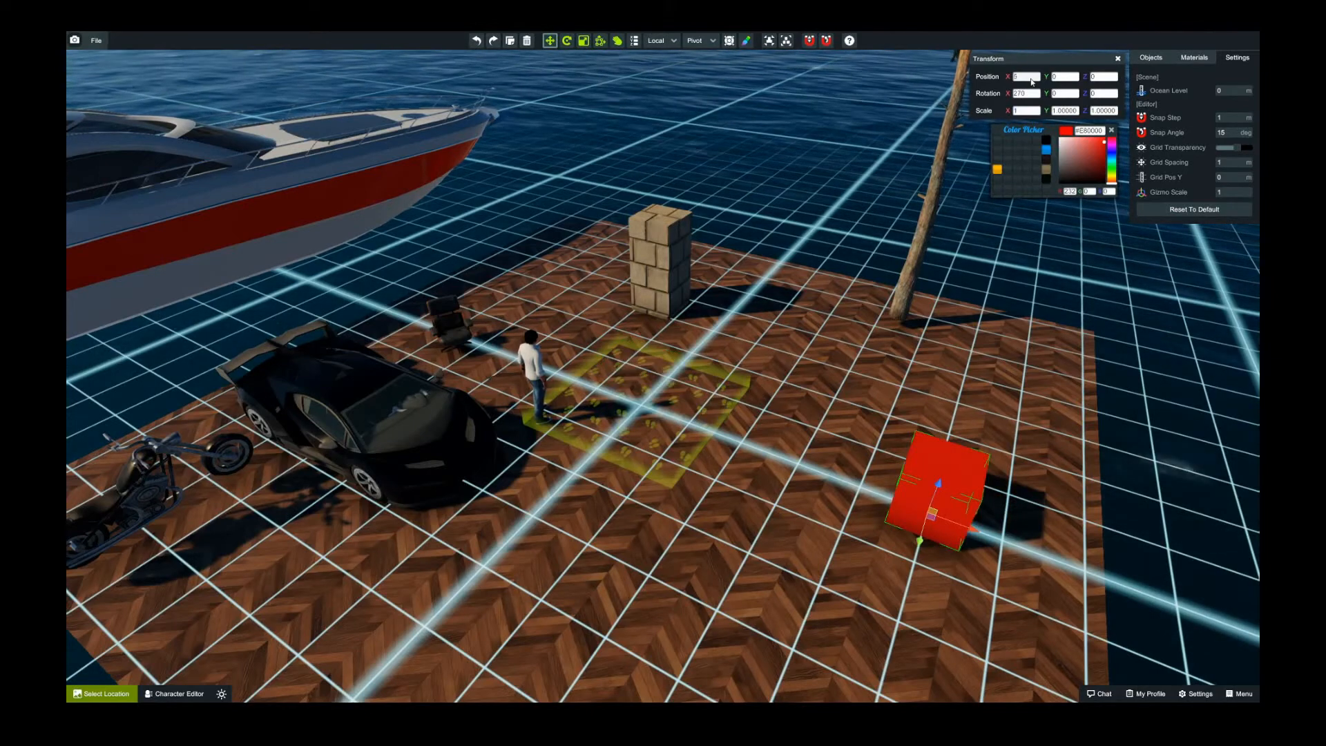
{"action": "type", "text": "-5"}
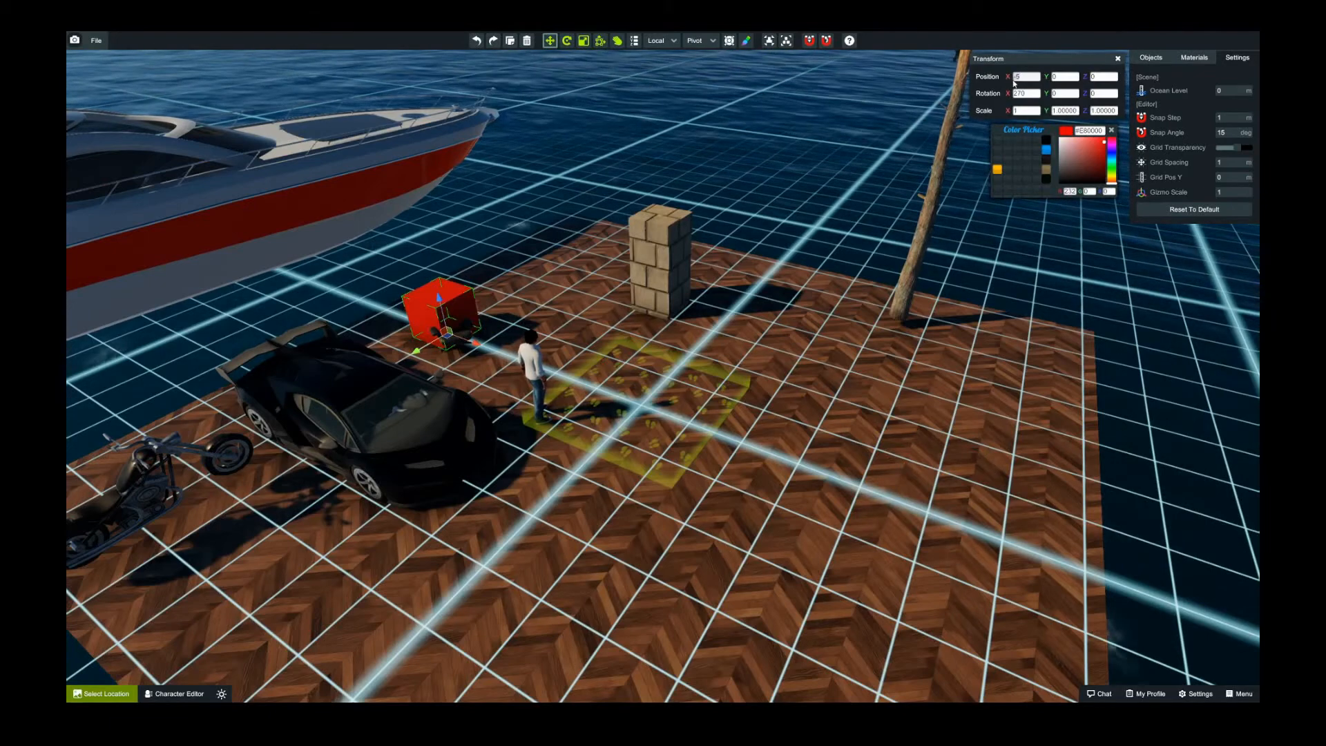
{"action": "type", "text": "0"}
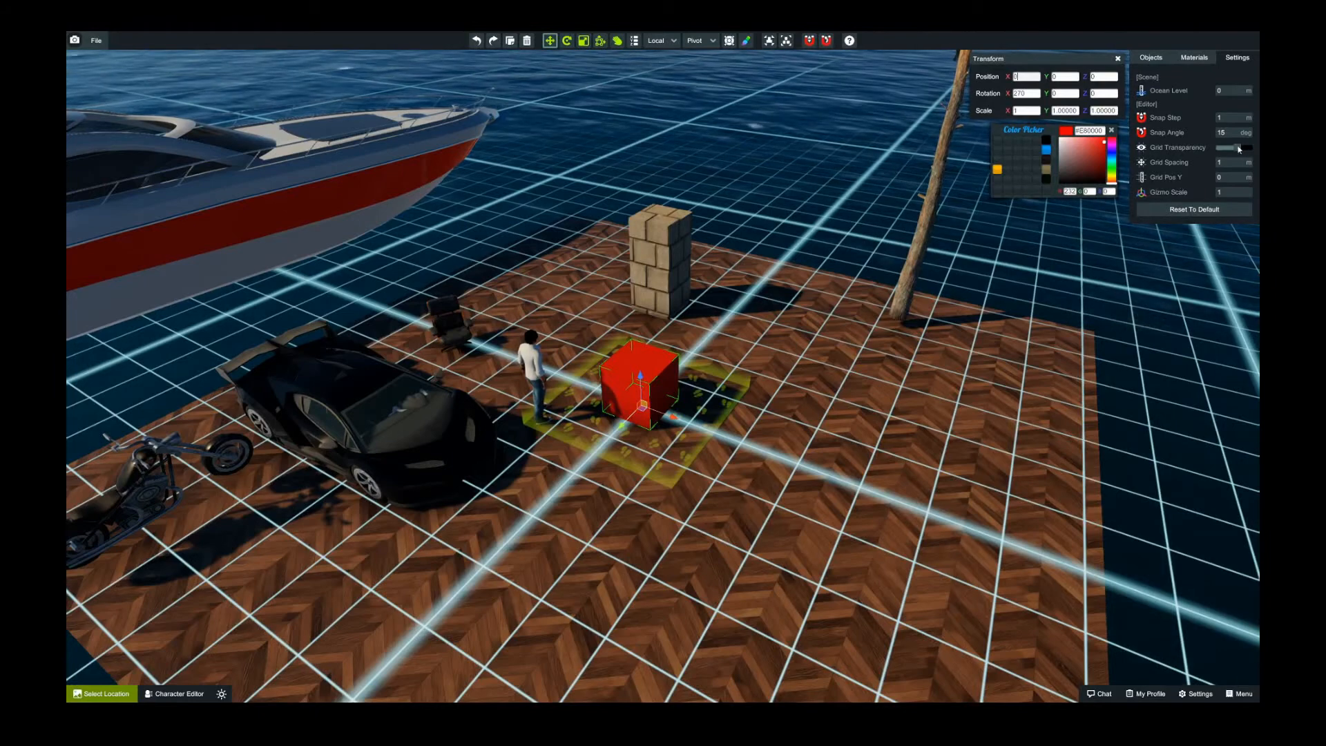
Step: Dim the grid lines by lowering the Grid Transparency setting to about a quarter of its range
{"action": "mouse_move", "coordinate": [1238, 149]}
{"action": "left_mouse_down"}
{"action": "mouse_move", "coordinate": [1207, 152]}
{"action": "mouse_move", "coordinate": [1226, 150]}
{"action": "left_mouse_up"}
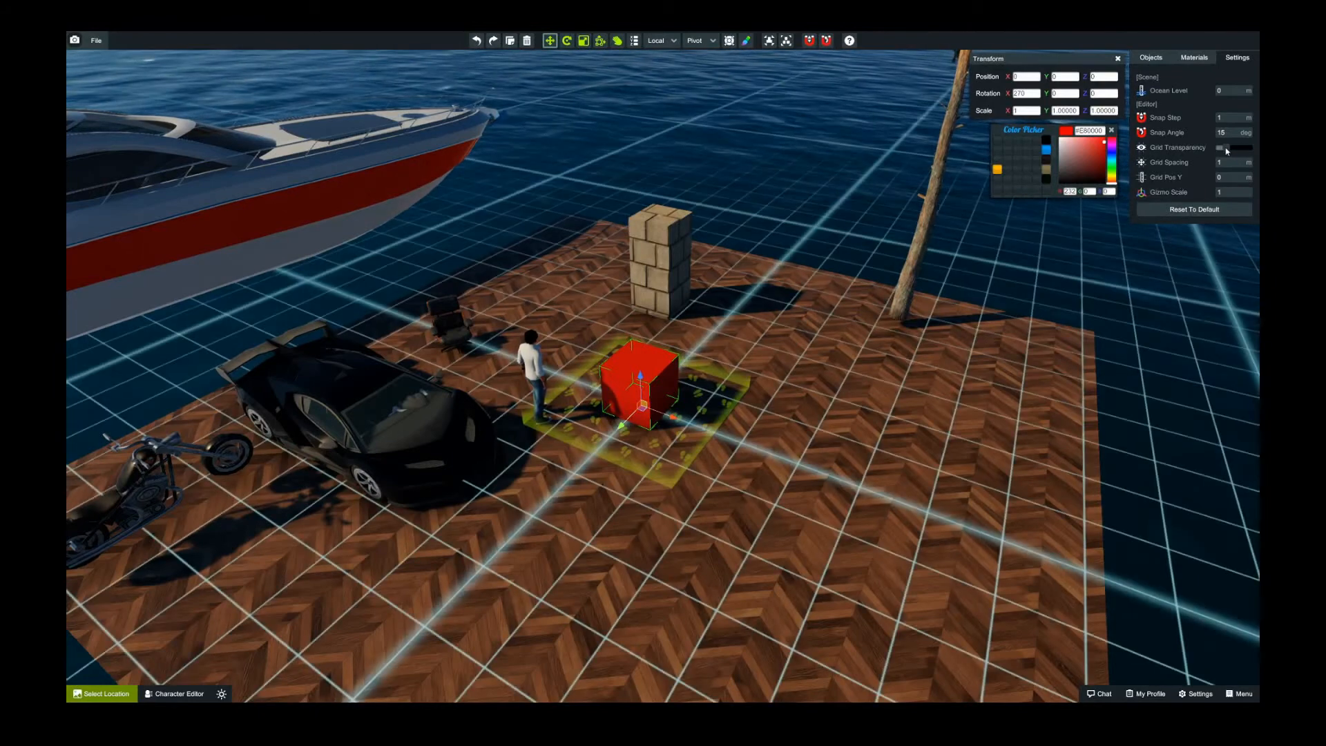
Step: Try Grid Pos Y values of 5 and -5 m and return the grid height to 0
{"action": "left_click", "coordinate": [1229, 178]}
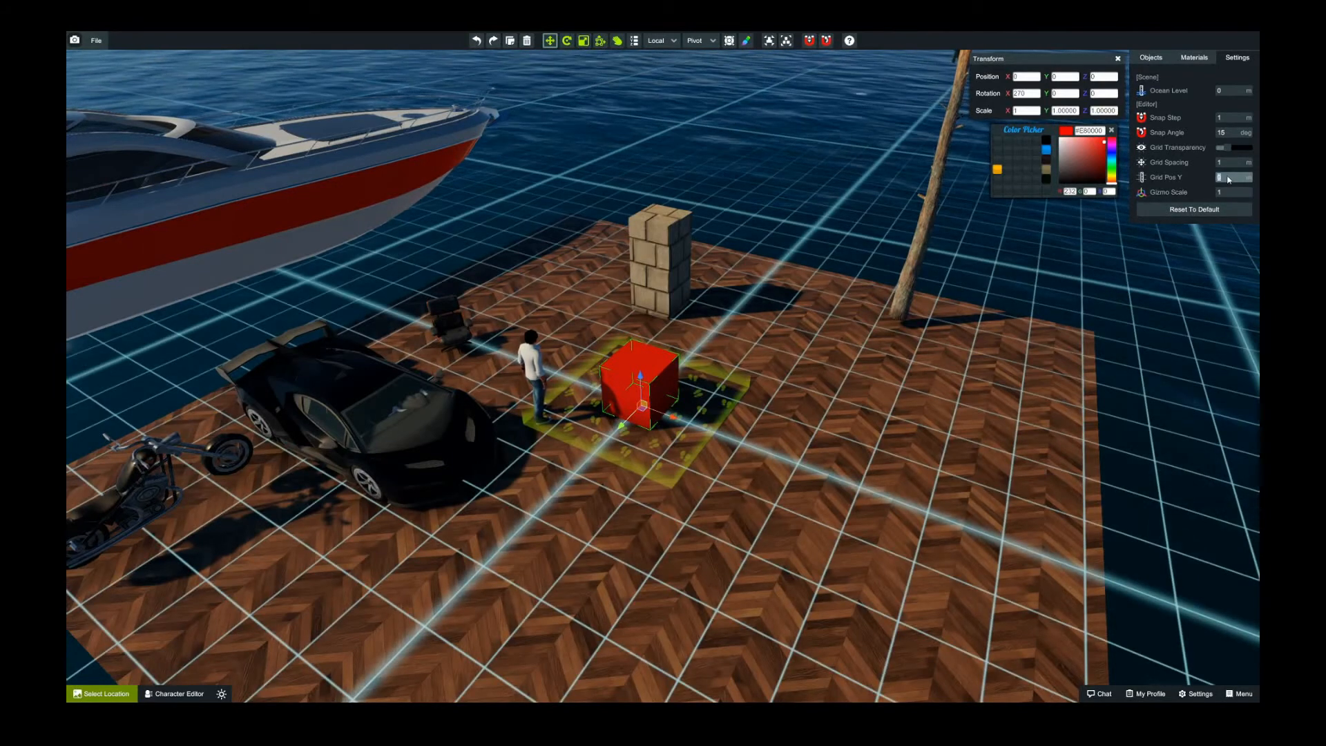
{"action": "type", "text": "5"}
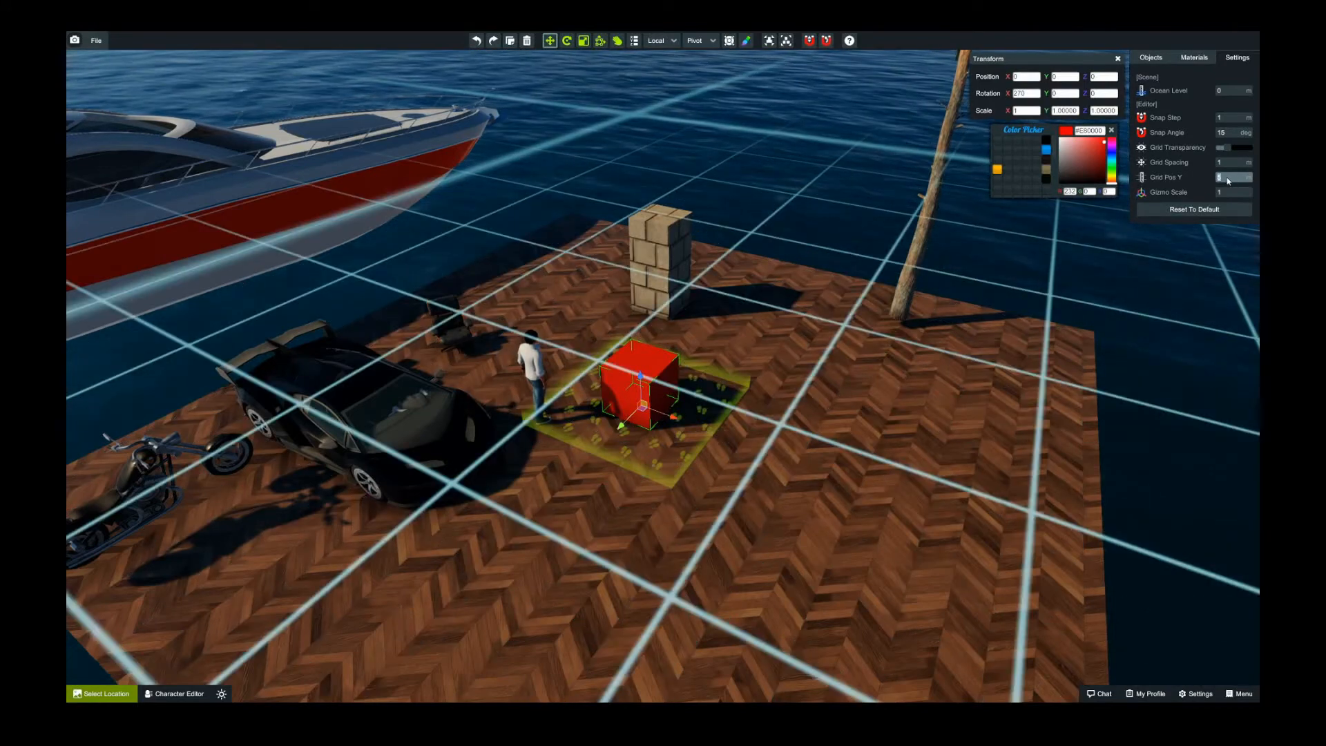
{"action": "key", "text": "Return"}
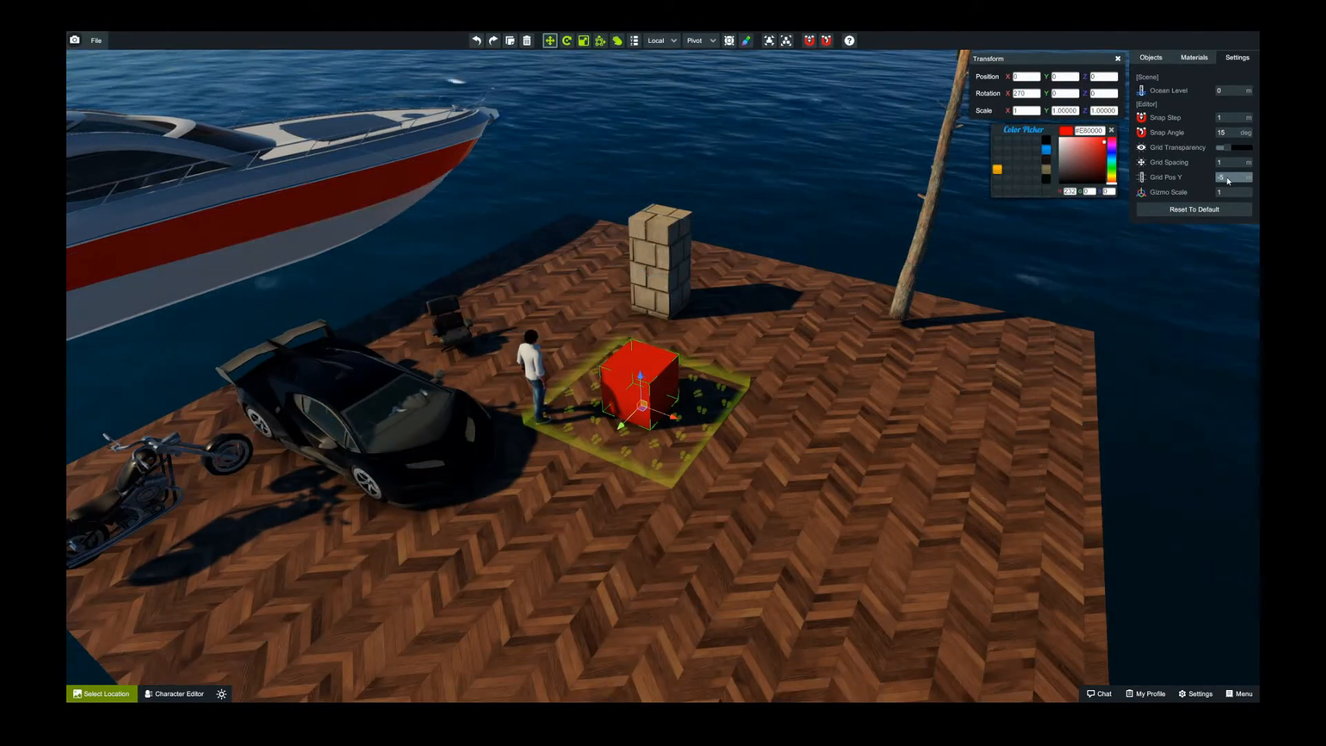
{"action": "right_click_drag", "start_coordinate": [999, 438], "coordinate": [1015, 399]}
{"action": "left_click", "coordinate": [1236, 179]}
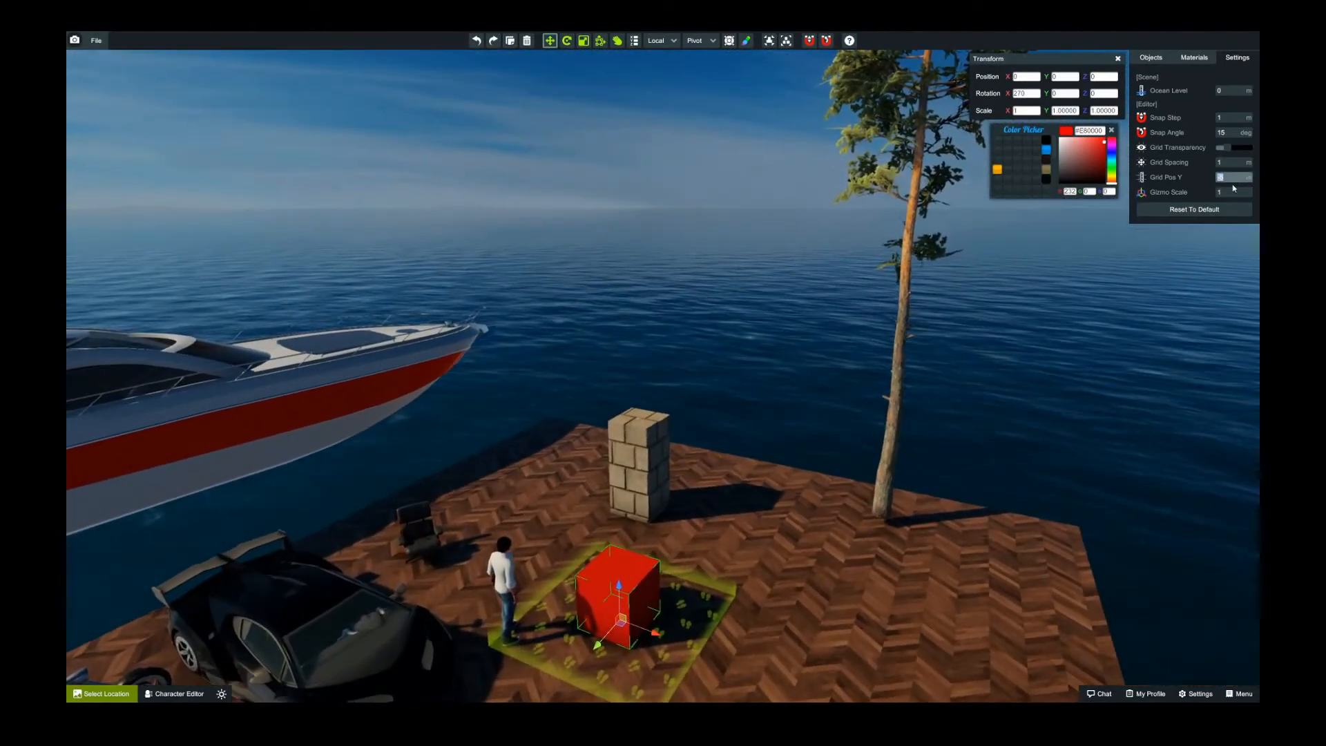
{"action": "type", "text": "0"}
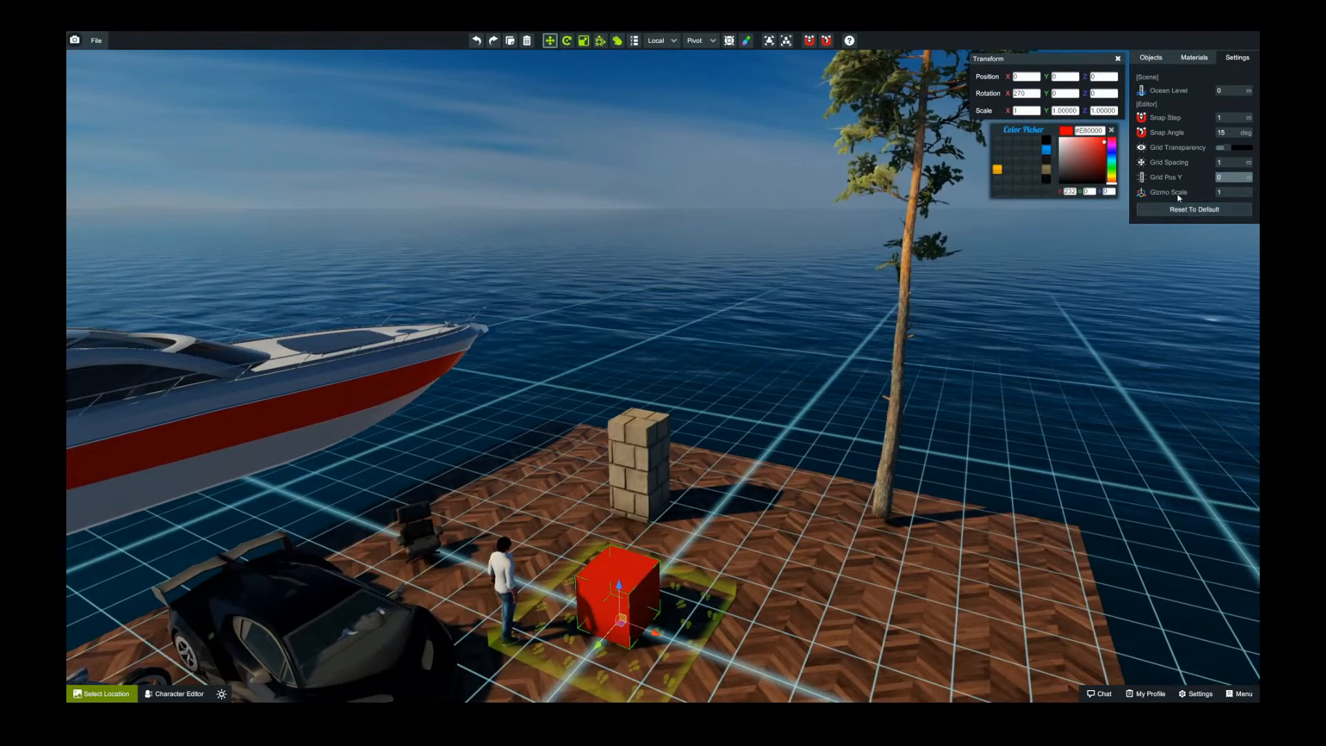
Step: Enlarge the move gizmo on the red cube by setting the Gizmo Scale to 5
{"action": "mouse_move", "coordinate": [968, 319]}
{"action": "right_mouse_down"}
{"action": "mouse_move", "coordinate": [963, 346]}
{"action": "mouse_move", "coordinate": [1001, 348]}
{"action": "mouse_move", "coordinate": [981, 340]}
{"action": "right_mouse_up"}
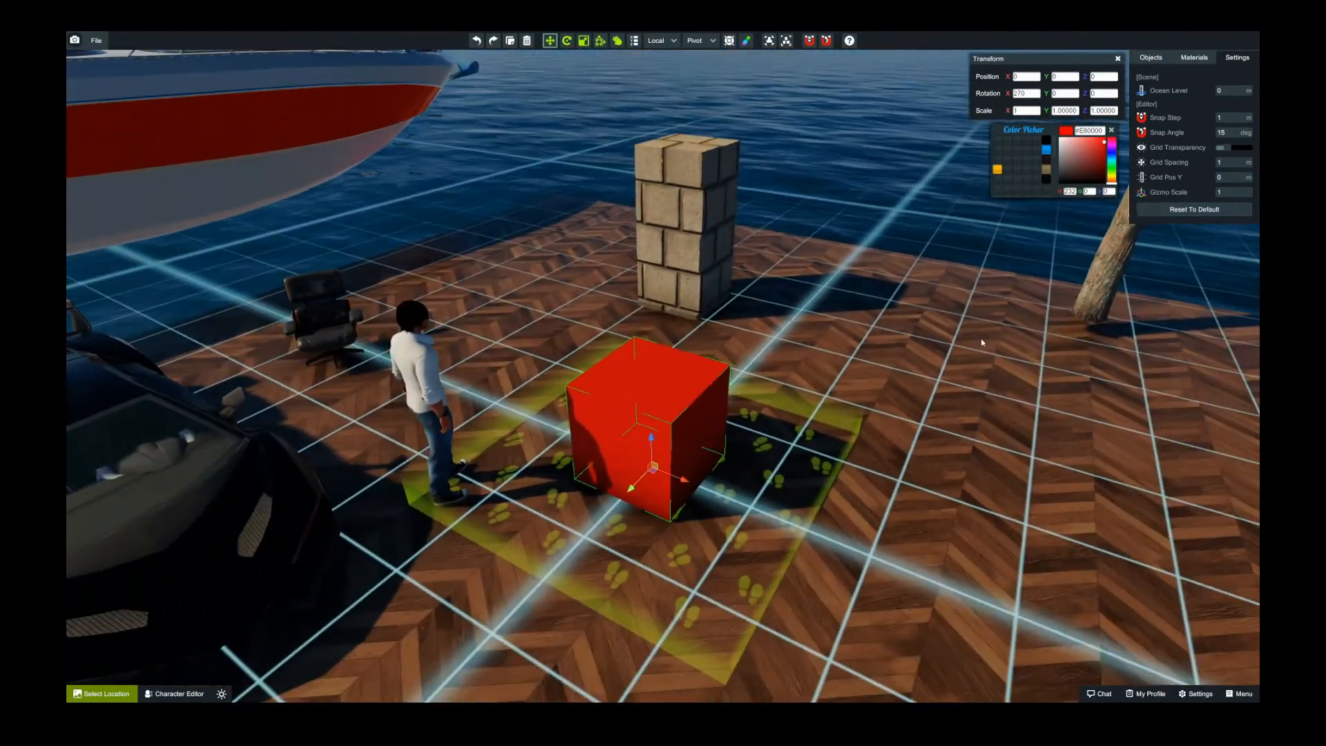
{"action": "right_click_drag", "start_coordinate": [843, 382], "coordinate": [846, 379]}
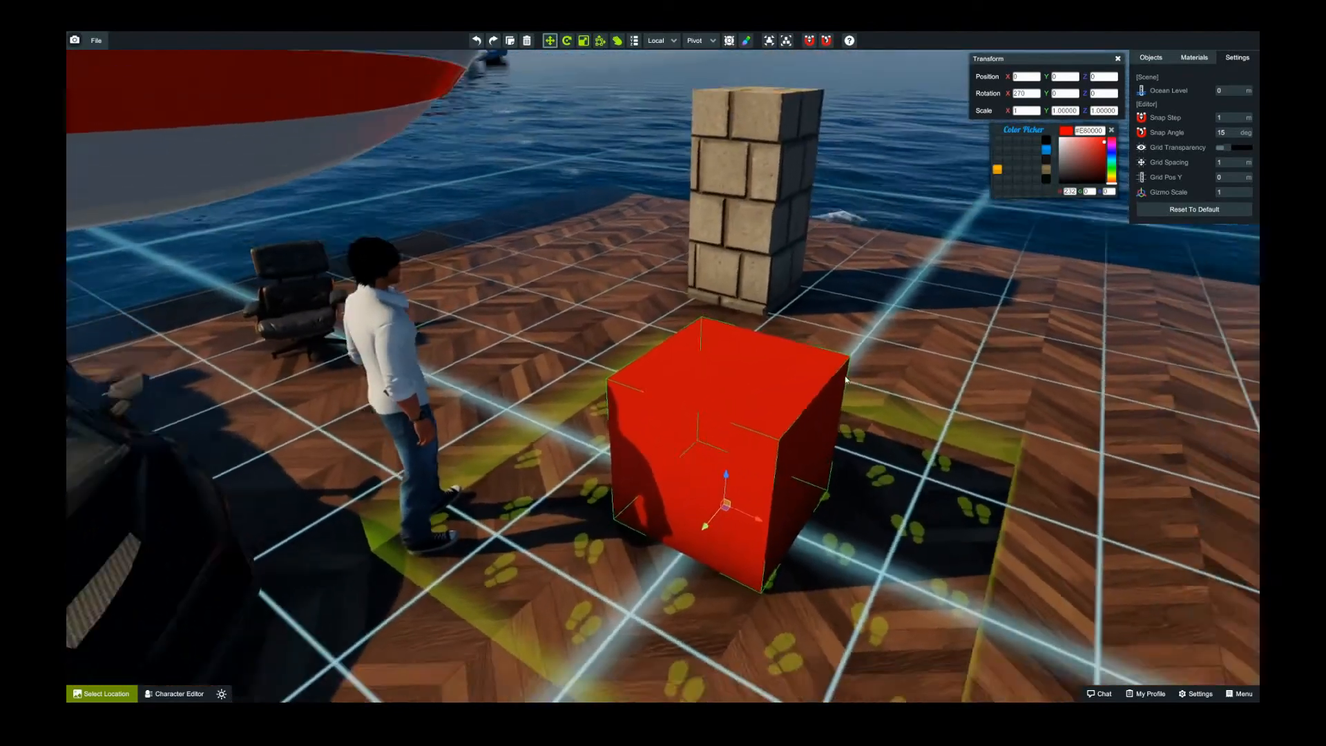
{"action": "scroll", "coordinate": [847, 382], "scroll_direction": "down", "scroll_amount": 2}
{"action": "scroll", "coordinate": [846, 382], "scroll_direction": "down", "scroll_amount": 2}
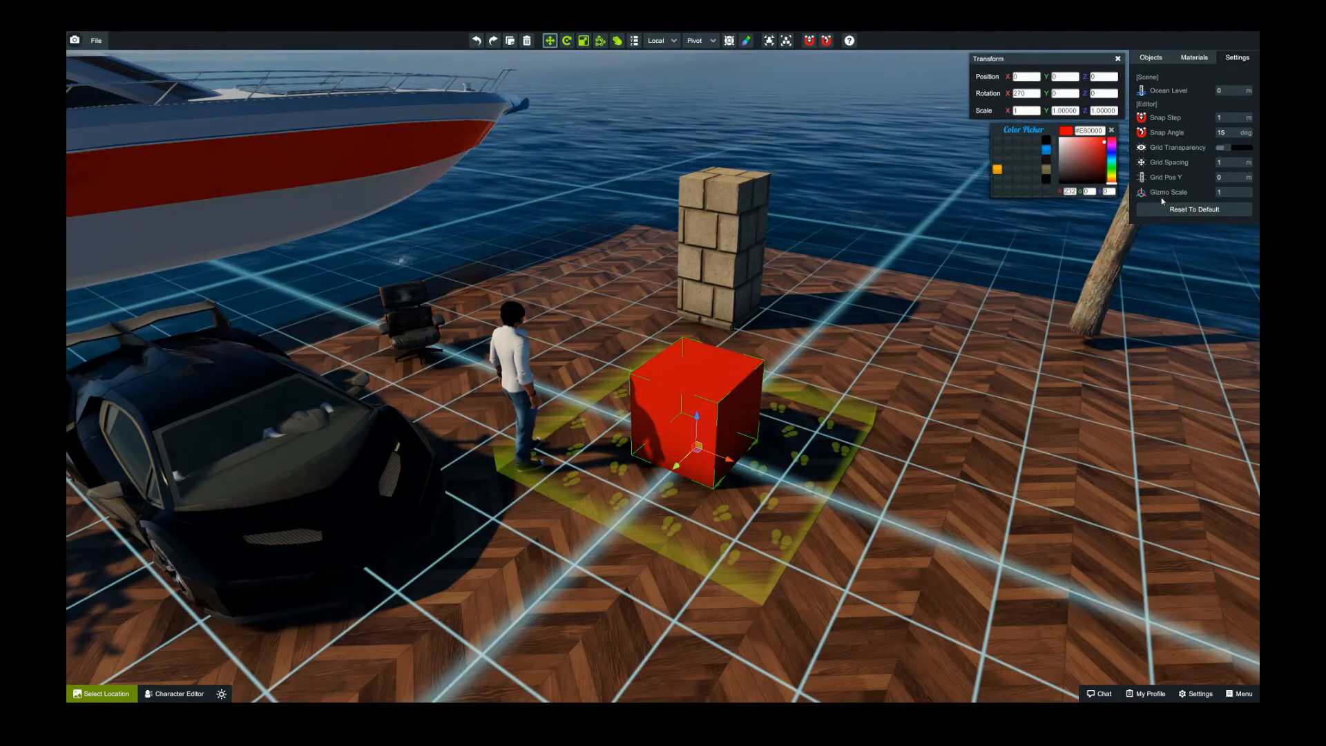
{"action": "left_click", "coordinate": [1227, 194]}
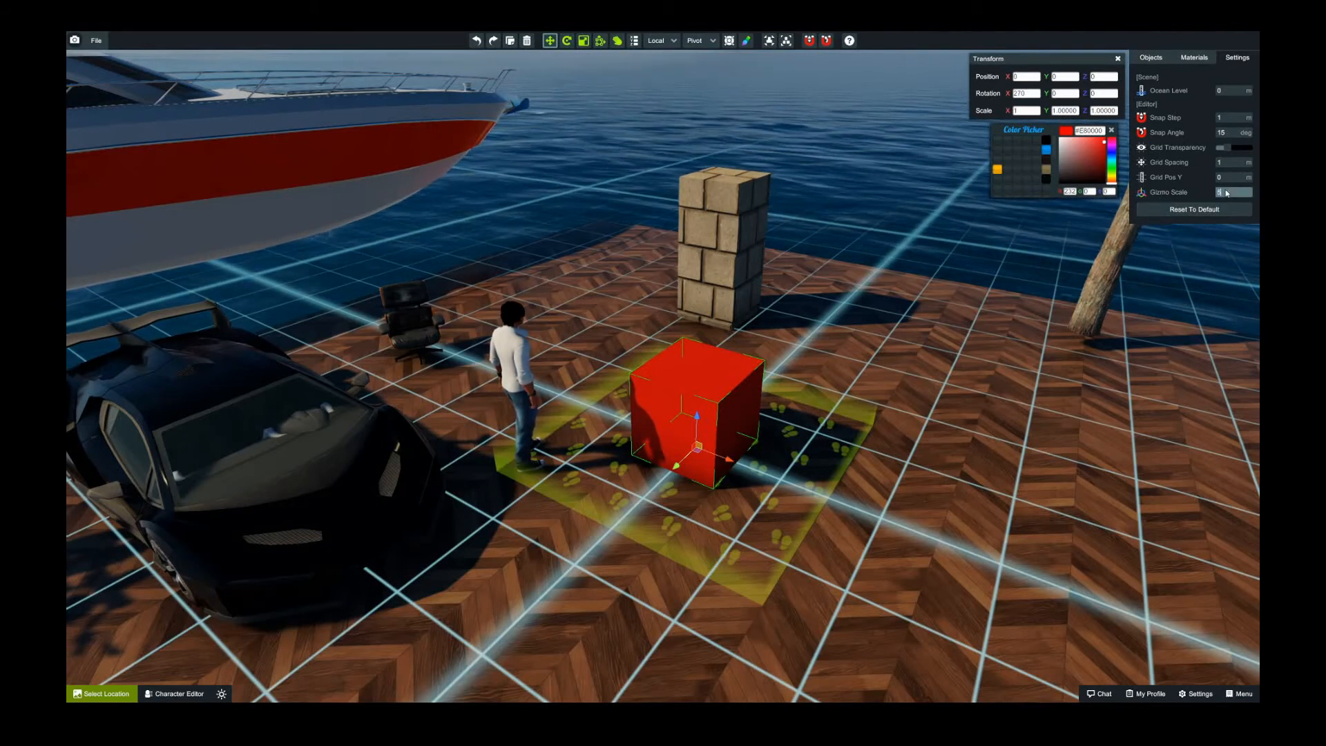
{"action": "type", "text": "5"}
Step: Shift the red cube off the grid origin with the move gizmo to about X 0.19, Y 0.06, Z 0.23
{"action": "left_click_drag", "start_coordinate": [701, 457], "coordinate": [724, 418]}
{"action": "left_click_drag", "start_coordinate": [668, 379], "coordinate": [728, 395]}
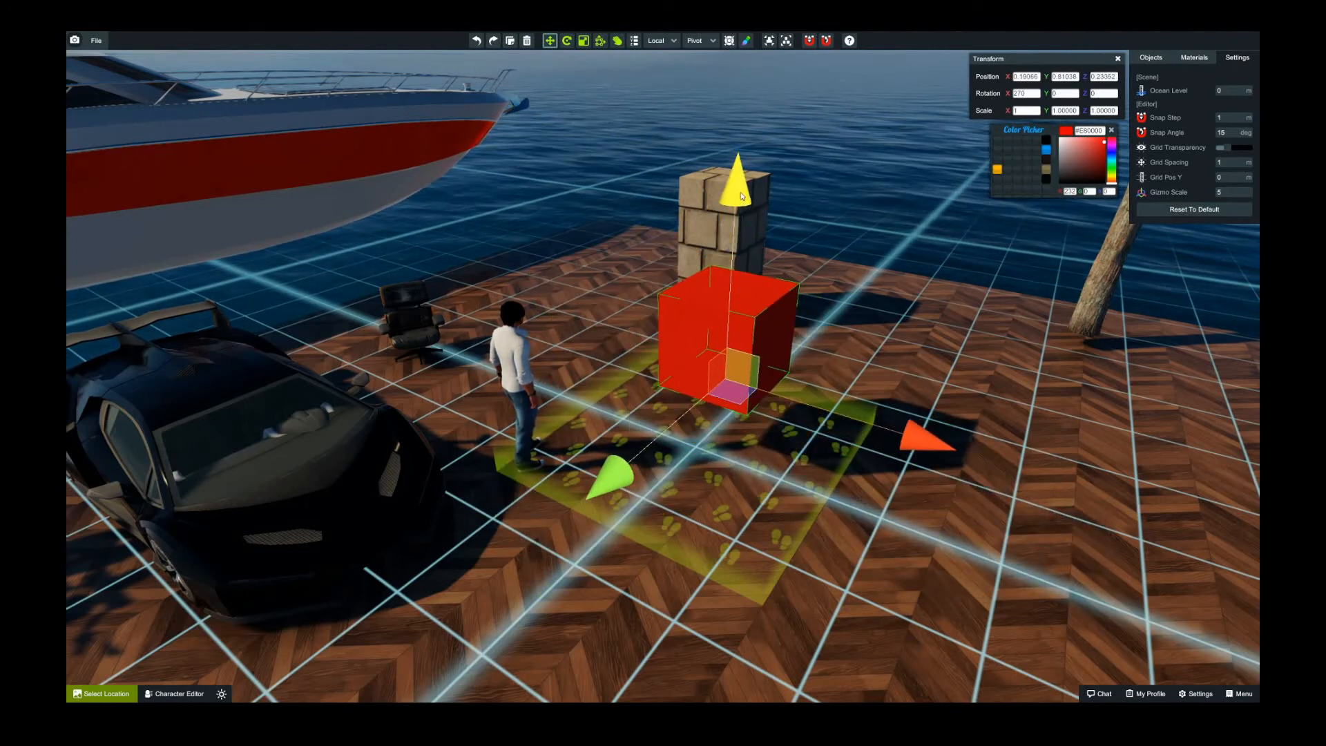
{"action": "left_click_drag", "start_coordinate": [735, 201], "coordinate": [732, 274]}
{"action": "right_click_drag", "start_coordinate": [808, 318], "coordinate": [841, 317]}
{"action": "key", "text": "w"}
{"action": "key", "text": "s"}
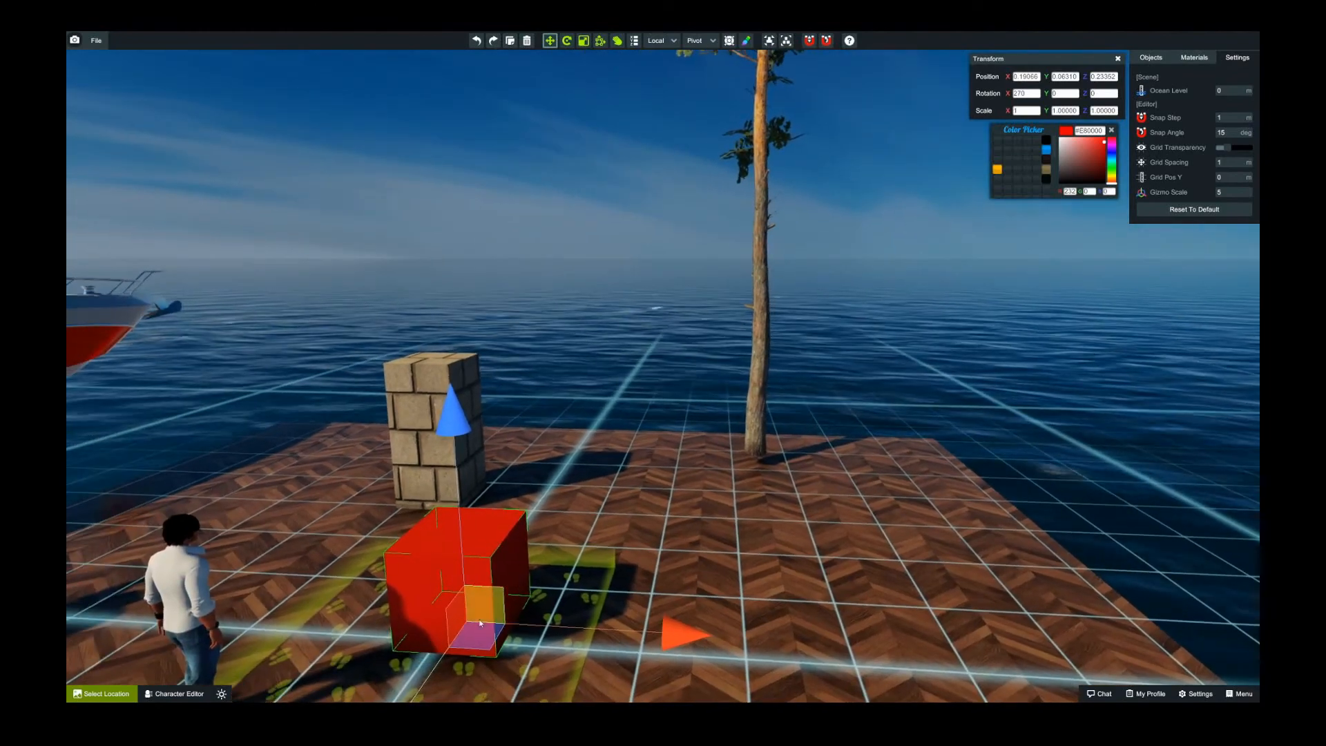
{"action": "right_click_drag", "start_coordinate": [681, 459], "coordinate": [641, 482]}
{"action": "key", "text": "s"}
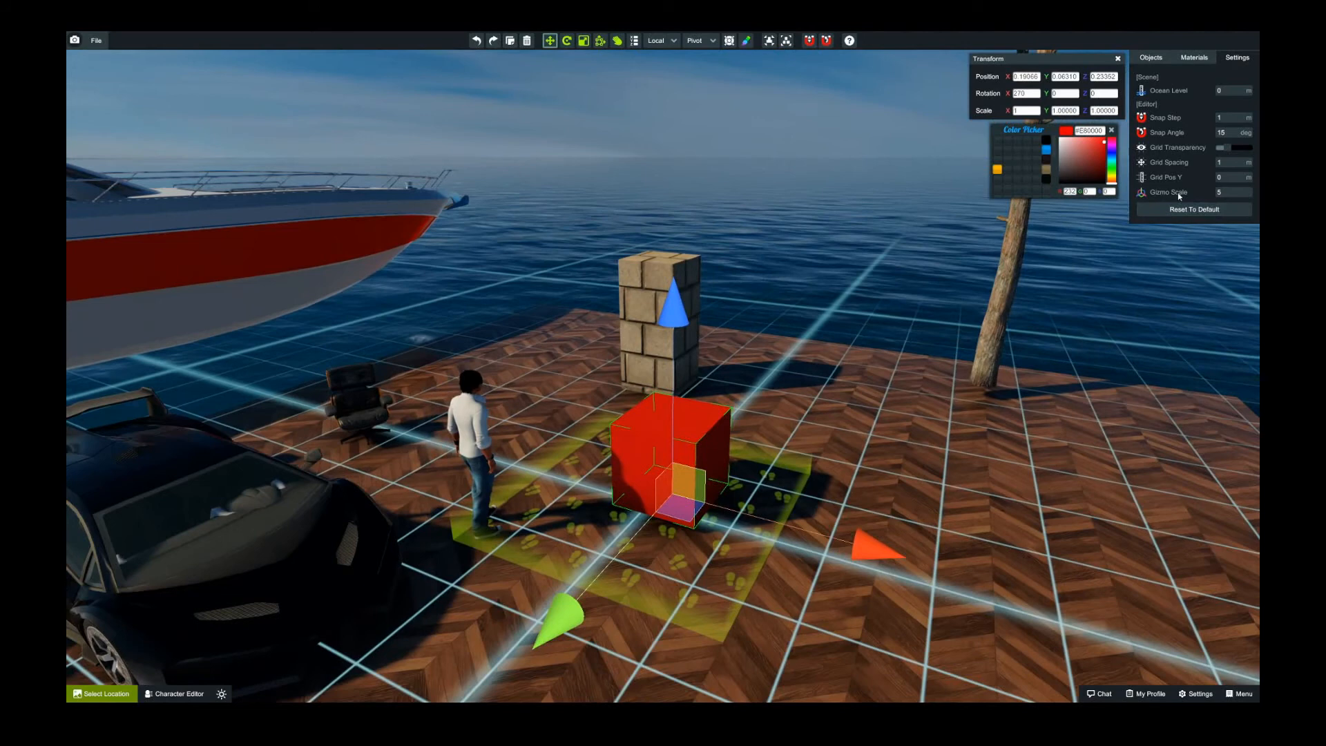
Step: Set the Gizmo Scale to 10 and slide the red cube across the floor to about X 0.03, Z 0.03
{"action": "left_click", "coordinate": [1232, 192]}
{"action": "type", "text": "10"}
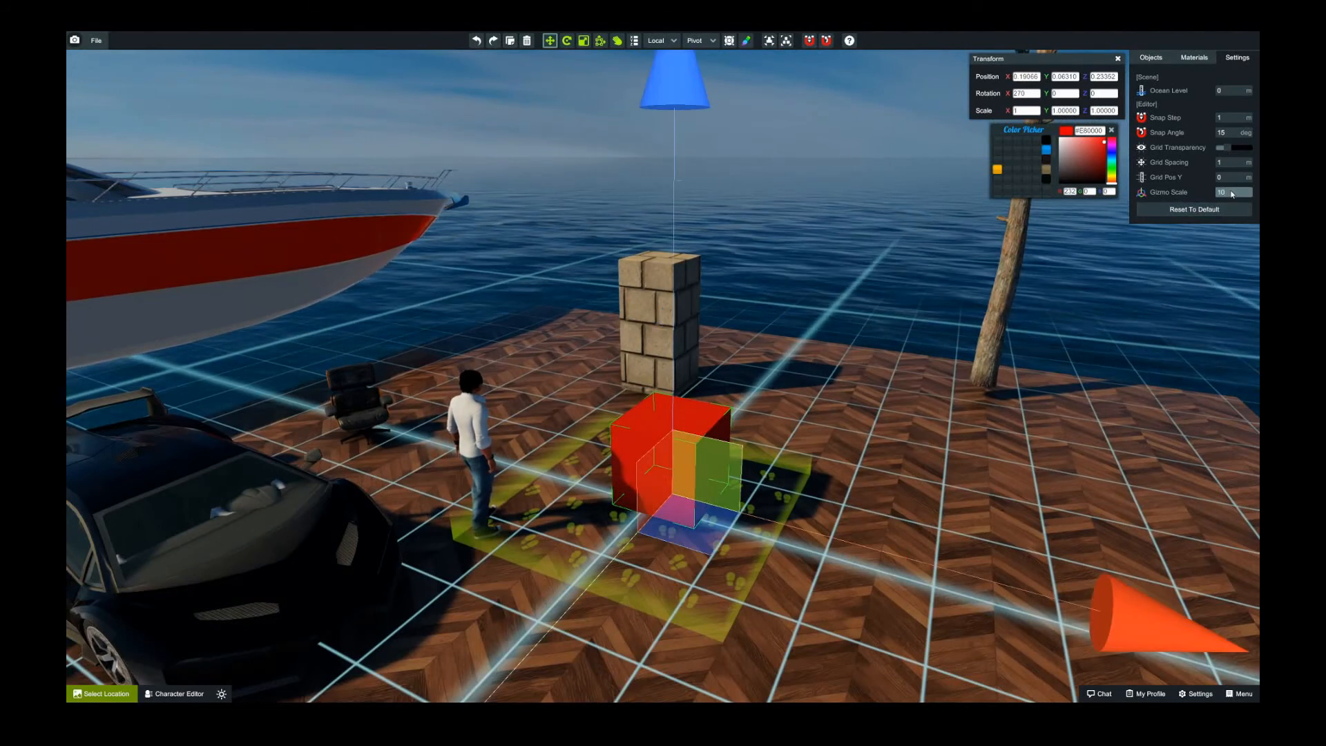
{"action": "mouse_move", "coordinate": [692, 545]}
{"action": "left_mouse_down"}
{"action": "mouse_move", "coordinate": [823, 499]}
{"action": "mouse_move", "coordinate": [677, 536]}
{"action": "left_mouse_up"}
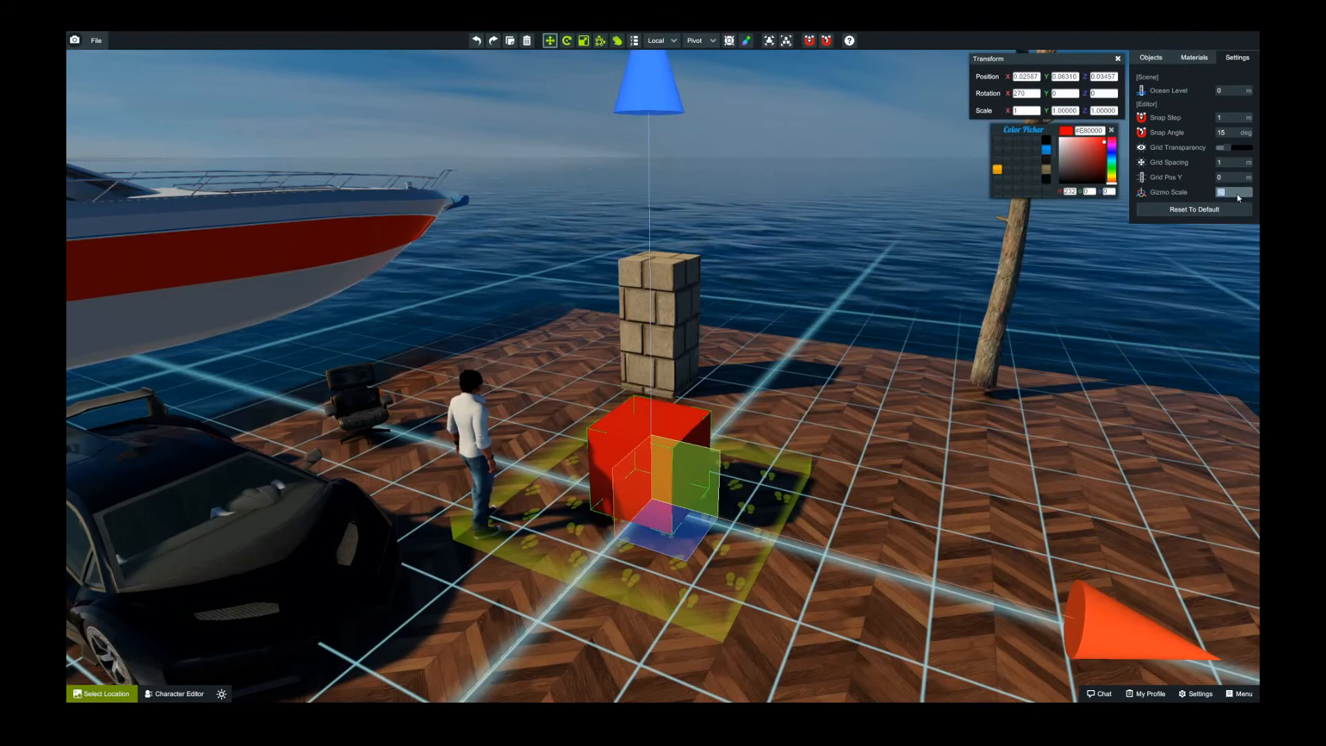
Step: Return the Gizmo Scale to 1 and inspect the gizmo on the red cube up close
{"action": "key", "text": "Return"}
{"action": "scroll", "coordinate": [717, 444], "scroll_direction": "up", "scroll_amount": 5}
{"action": "right_click_drag", "start_coordinate": [716, 428], "coordinate": [828, 400]}
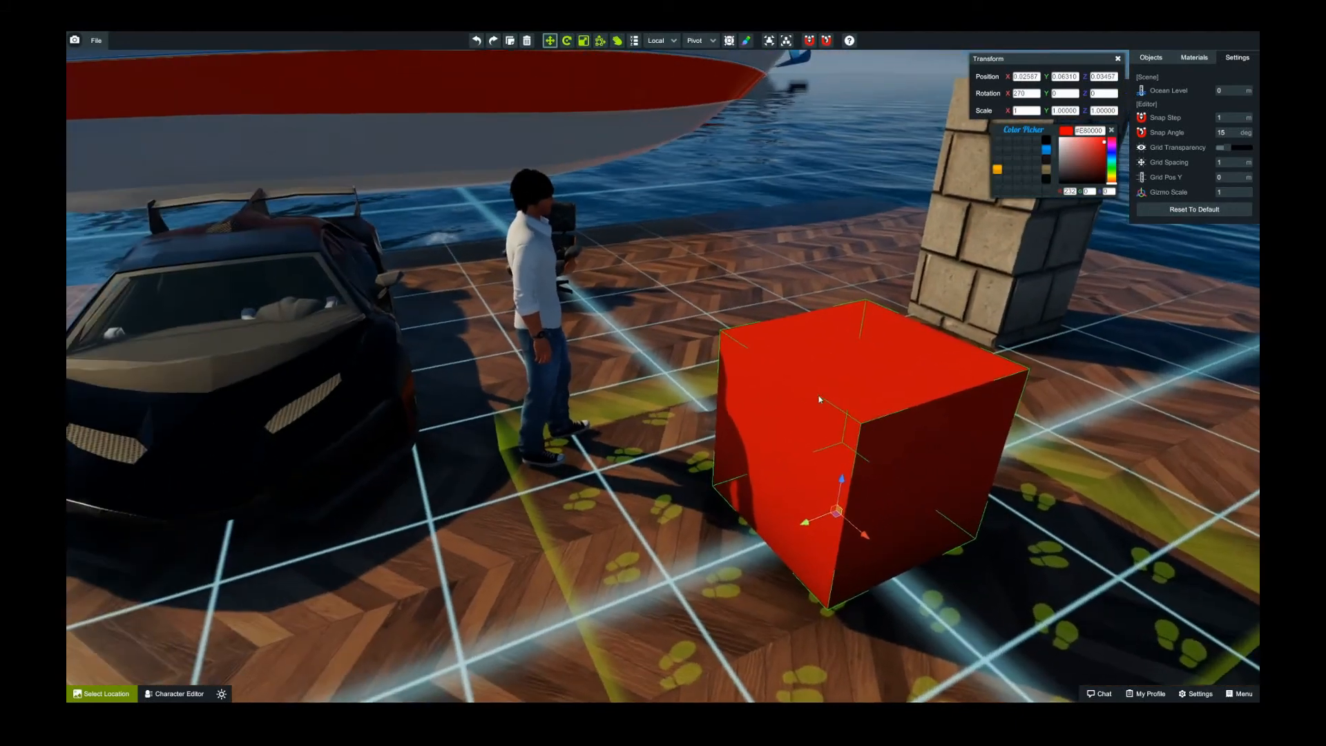
{"action": "scroll", "coordinate": [828, 399], "scroll_direction": "up", "scroll_amount": 5}
{"action": "scroll", "coordinate": [828, 399], "scroll_direction": "down", "scroll_amount": 8}
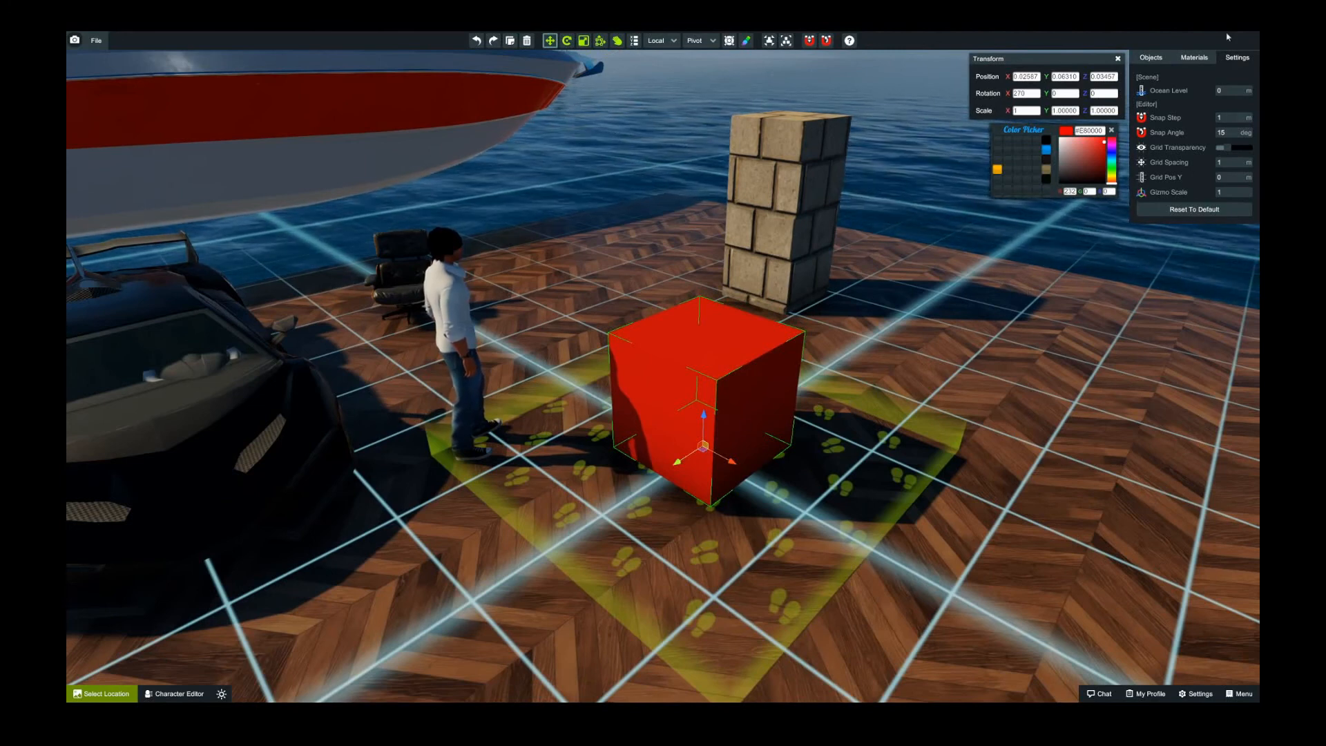
Step: Switch from the scene and editor settings to the object library
{"action": "left_click", "coordinate": [1195, 58]}
{"action": "left_click", "coordinate": [1158, 59]}
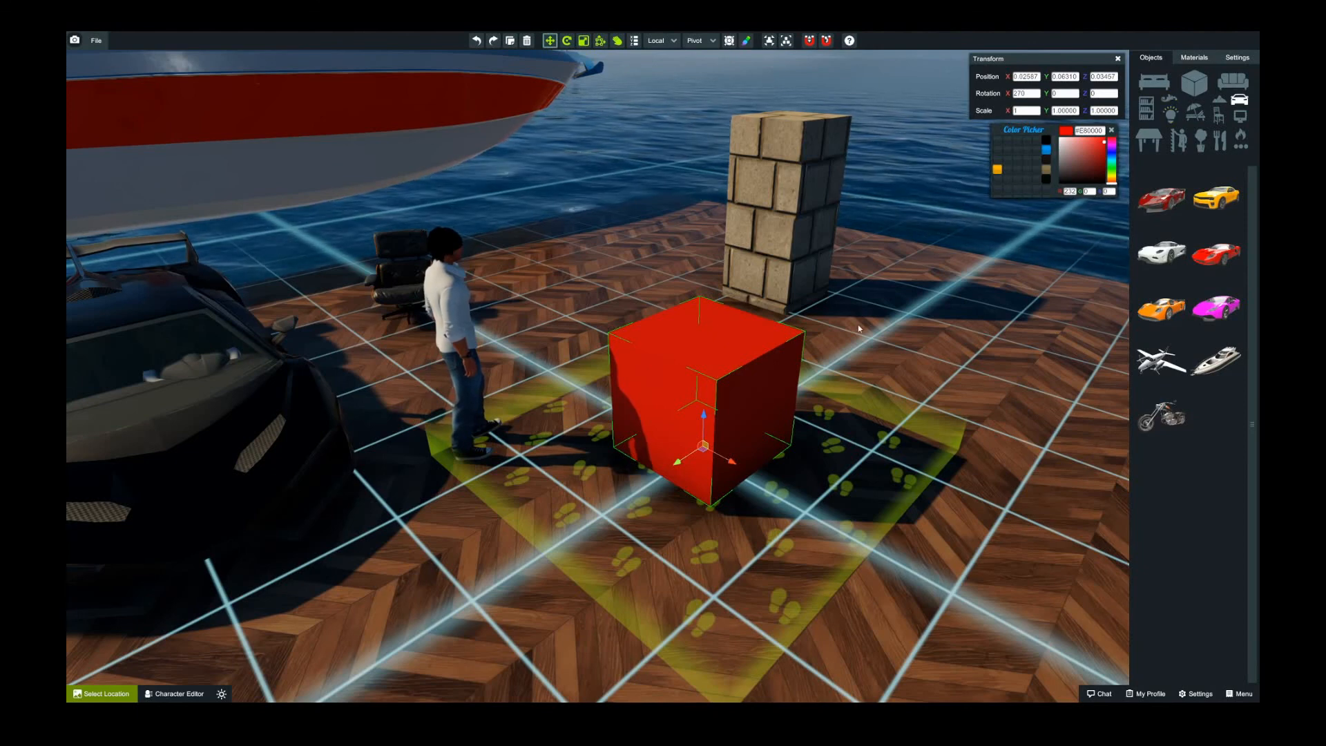
{"action": "mouse_move", "coordinate": [858, 328]}
{"action": "right_mouse_down"}
{"action": "mouse_move", "coordinate": [871, 324]}
{"action": "mouse_move", "coordinate": [860, 322]}
{"action": "right_mouse_up"}
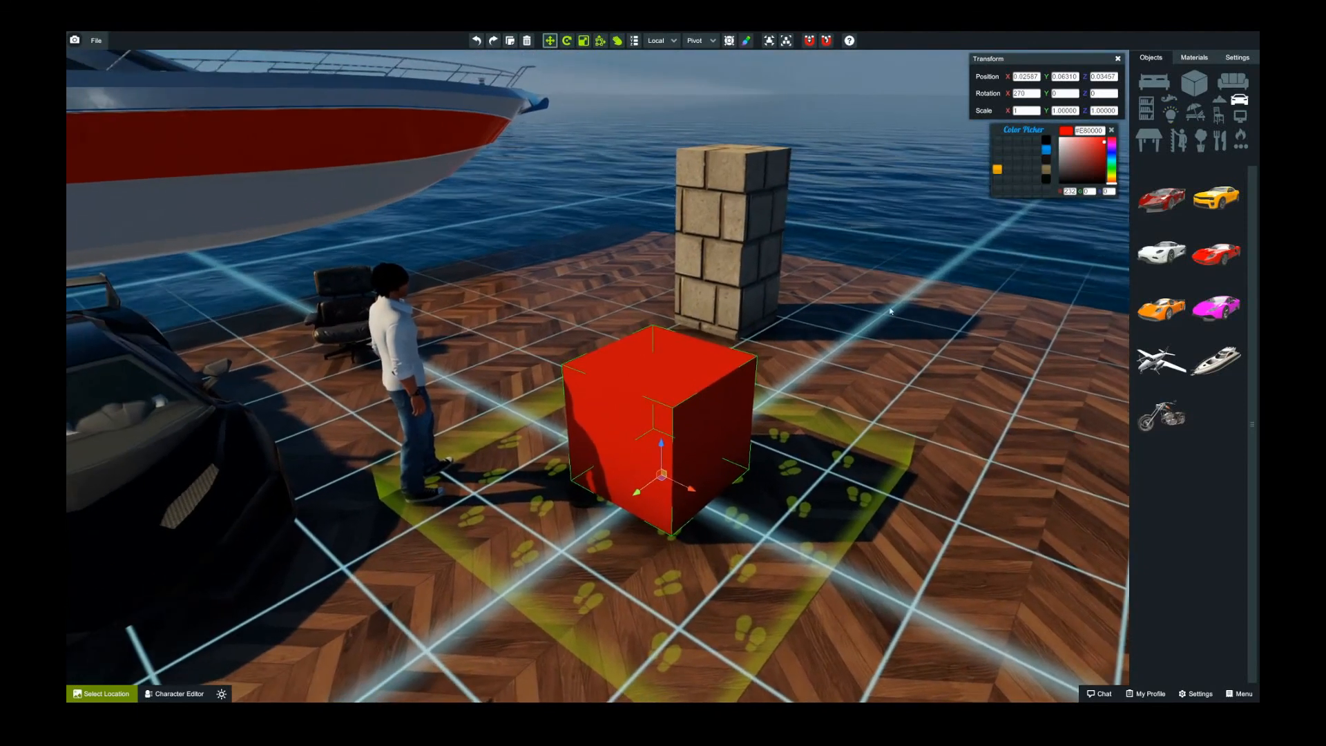